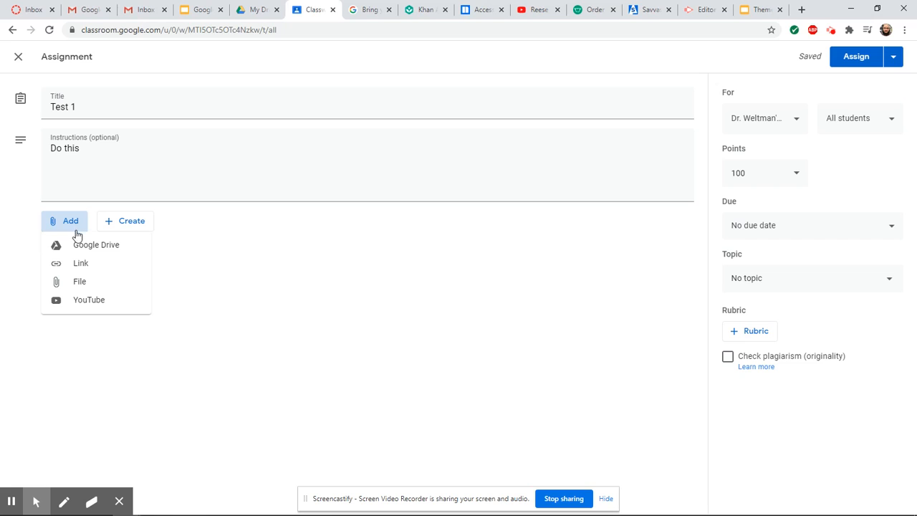
Step: Attach the Theme.v1 slides file from Google Drive to the Test 1 assignment
left_click(103, 248)
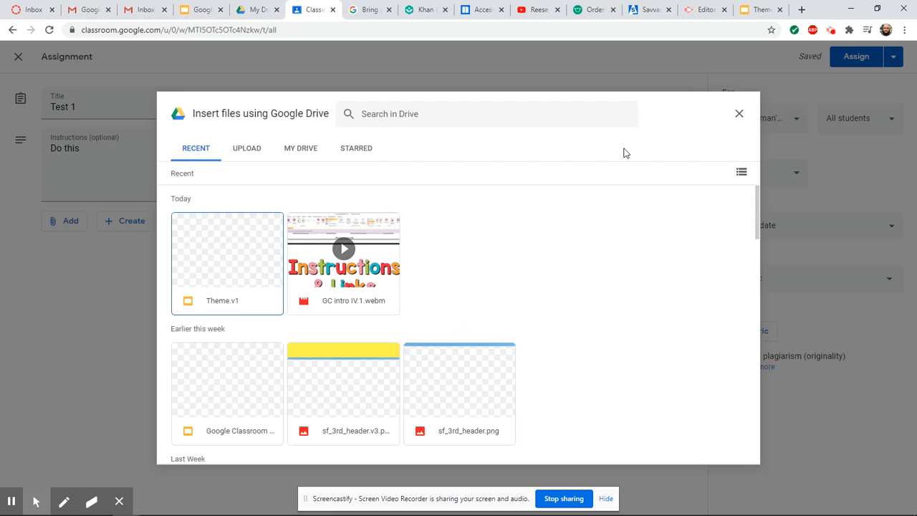
left_click(242, 271)
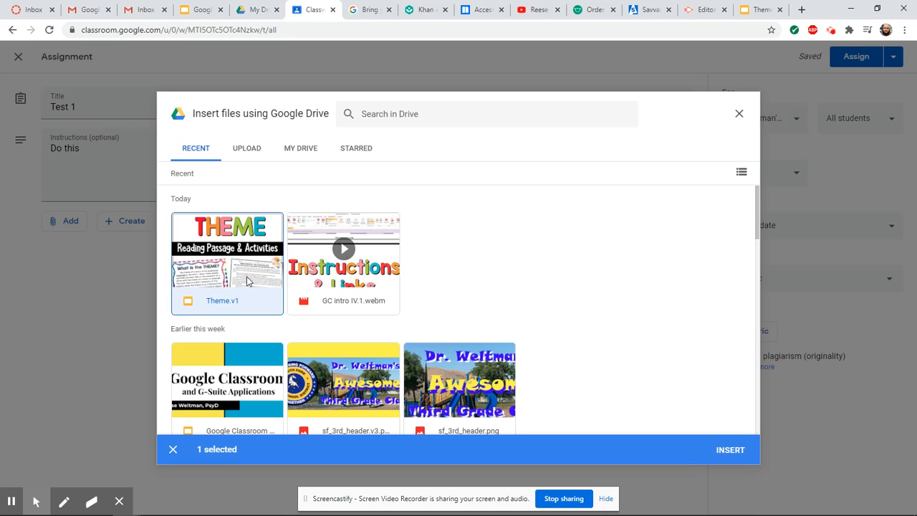
left_click(732, 451)
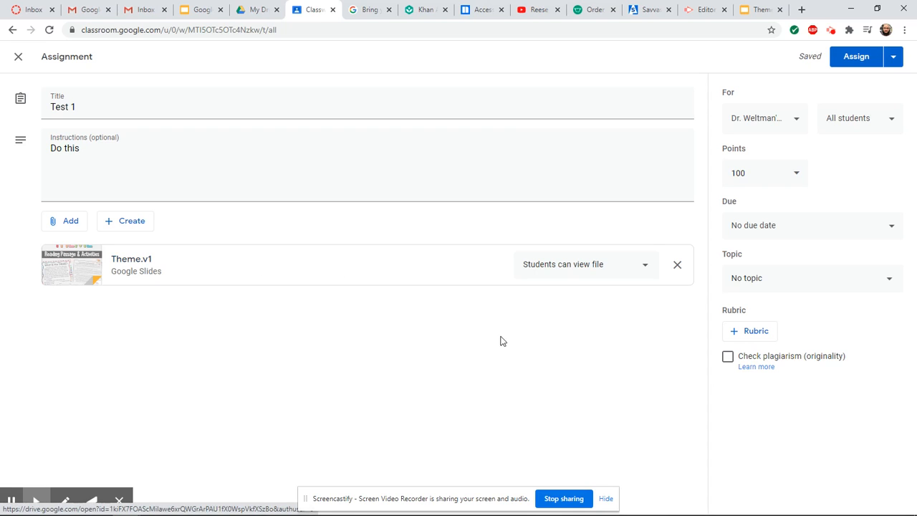
Step: Set the attached Theme.v1 file's sharing option to "Make a copy for each student"
left_click(642, 266)
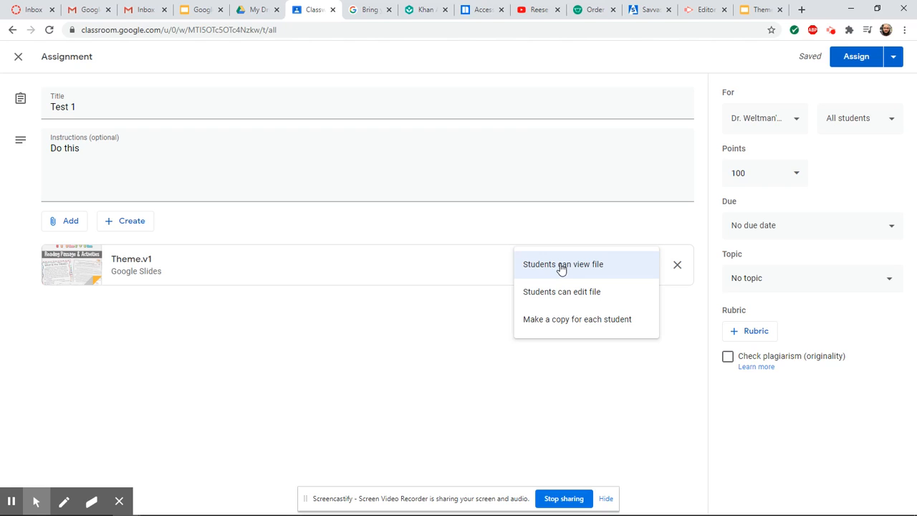
left_click(339, 352)
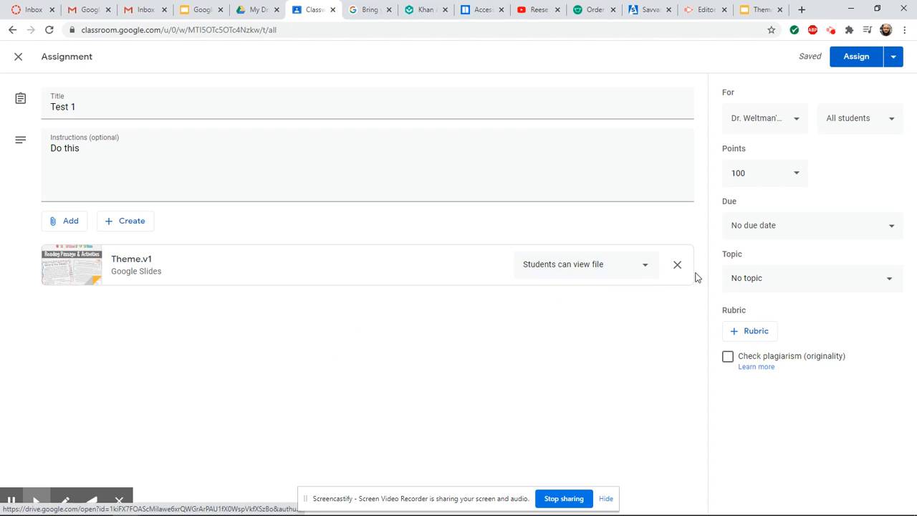
left_click(630, 264)
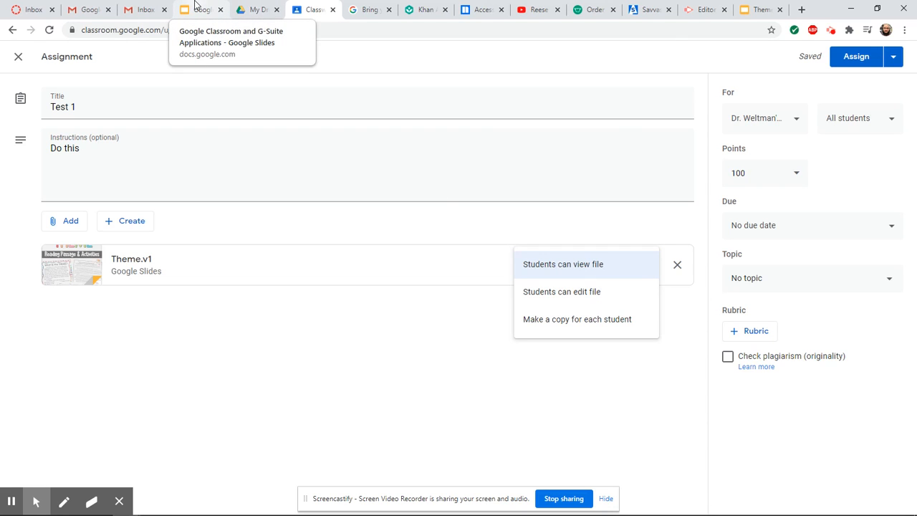
left_click(761, 10)
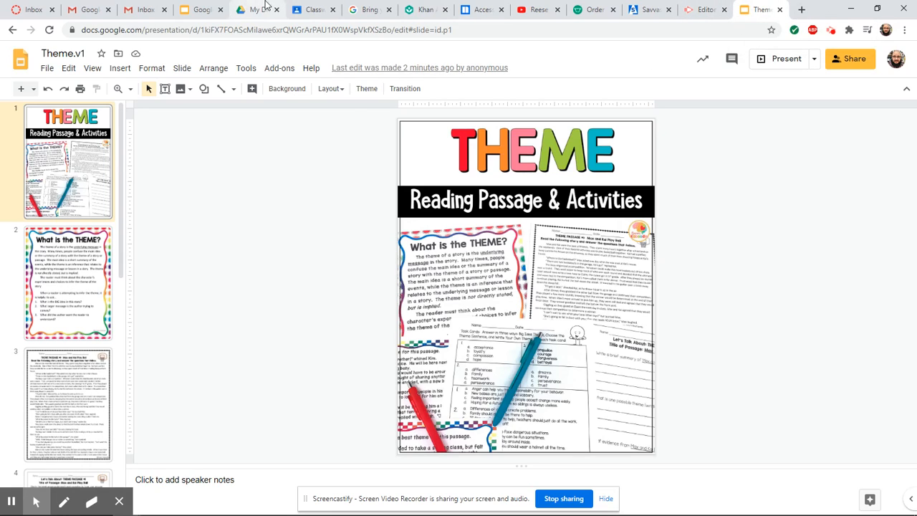
left_click(314, 8)
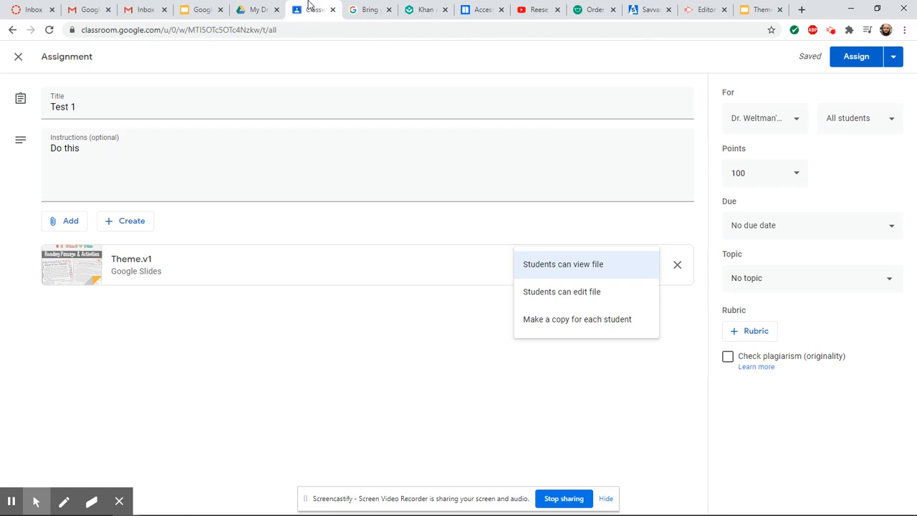
left_click(560, 323)
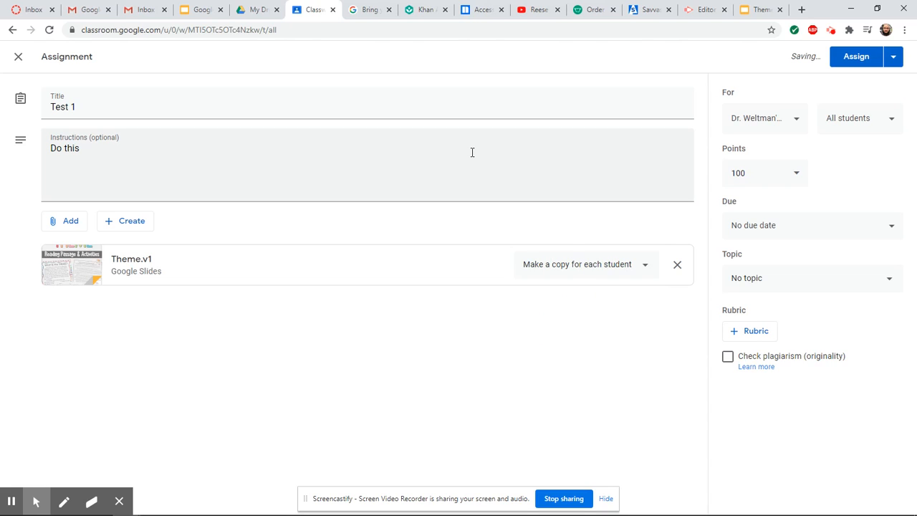
left_click(796, 123)
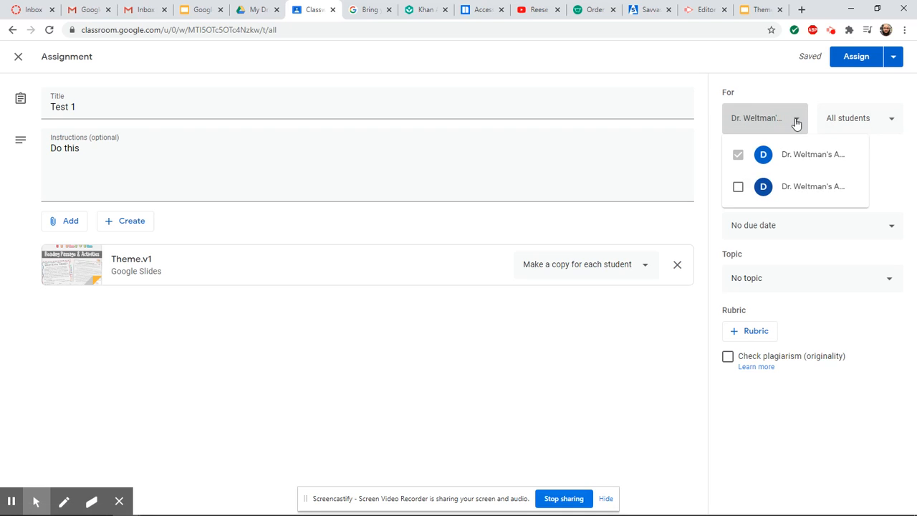
left_click(797, 123)
left_click(860, 123)
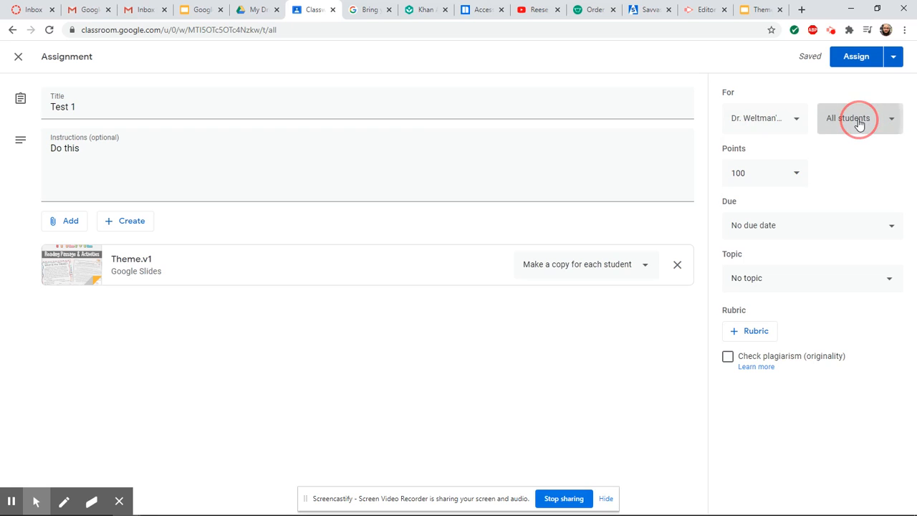
left_click(860, 125)
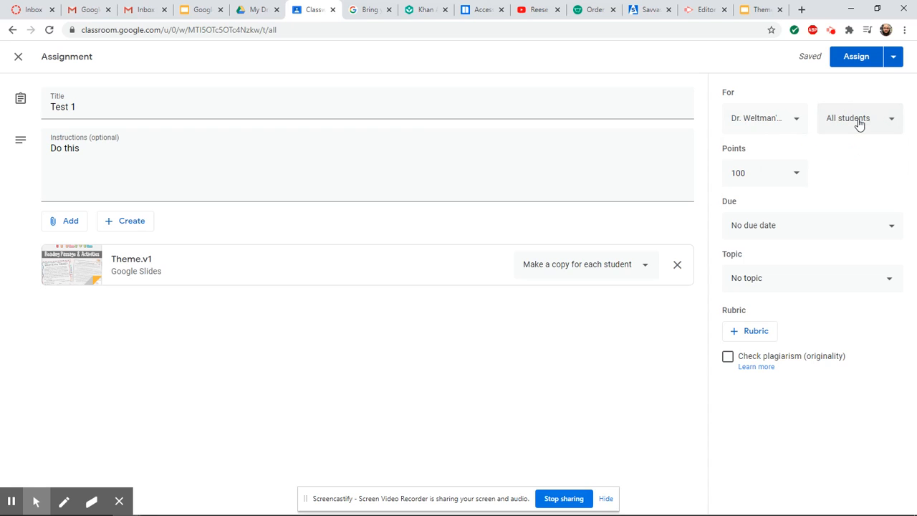
Step: Set the assignment's points to 5
left_click(797, 174)
left_click(842, 168)
left_click(722, 173)
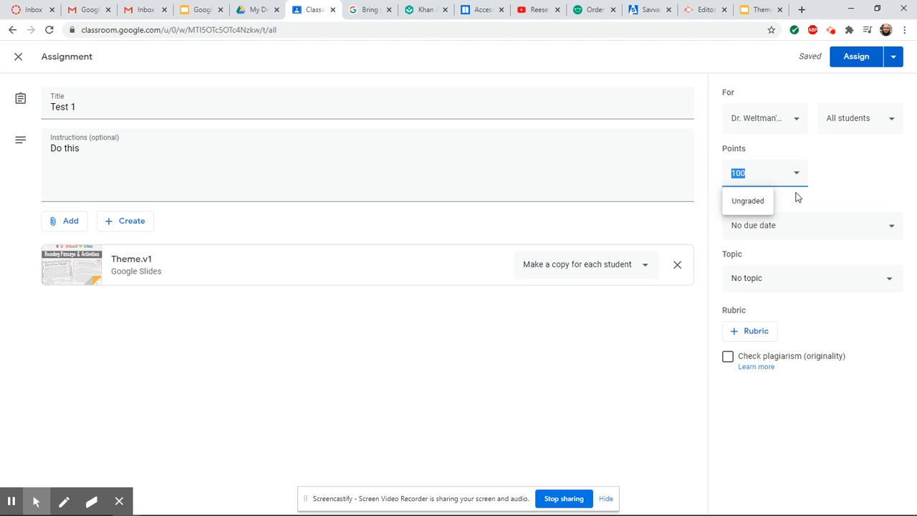
type("5")
left_click(843, 188)
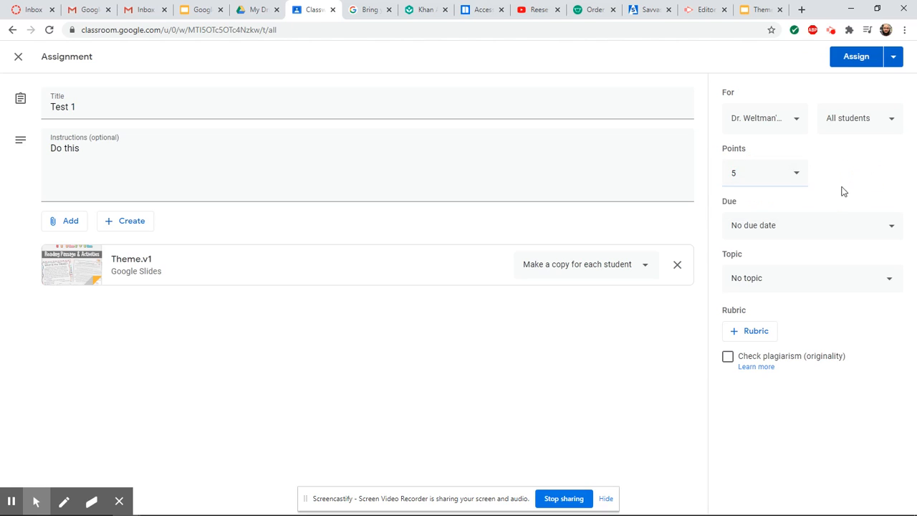
Step: Create a new rubric for the assignment, keeping its points sorted in descending order
left_click(760, 336)
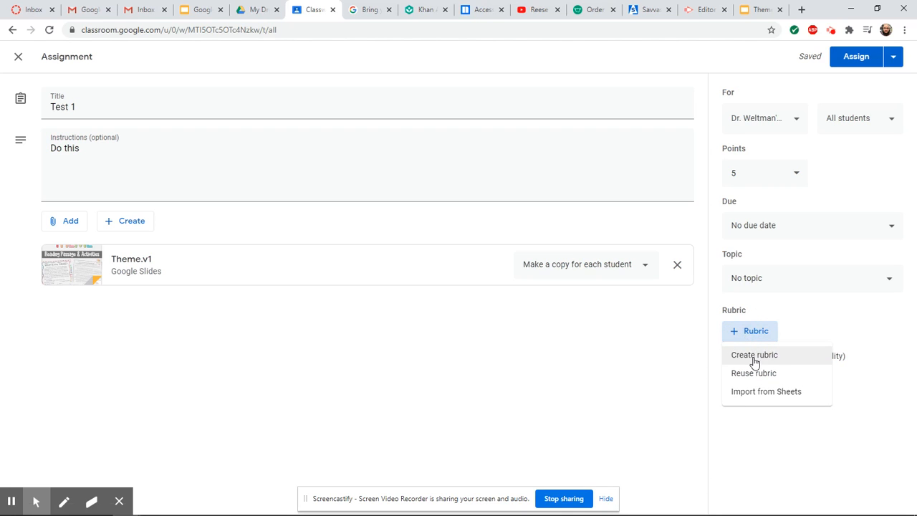
left_click(755, 357)
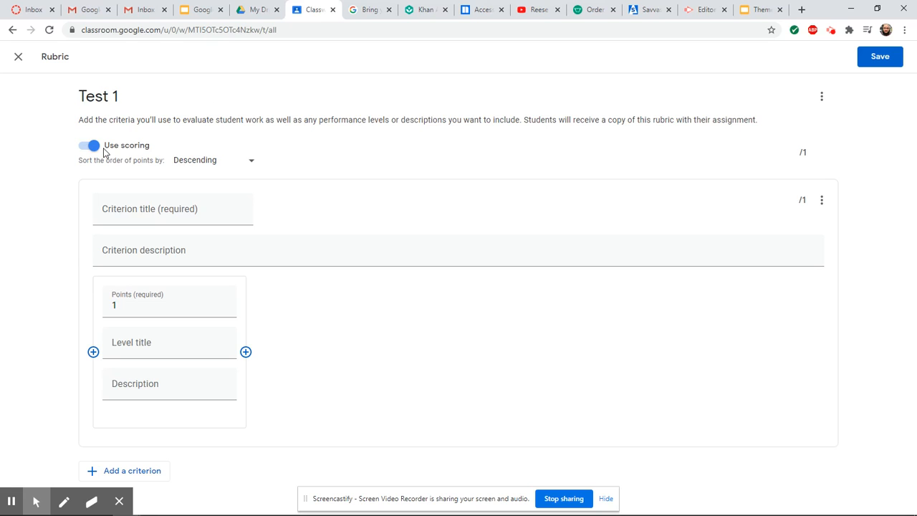
left_click(253, 163)
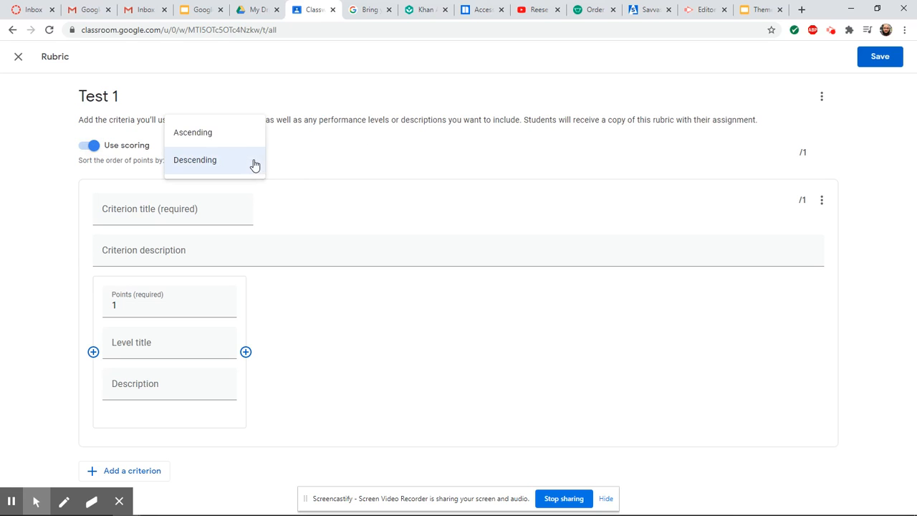
left_click(343, 147)
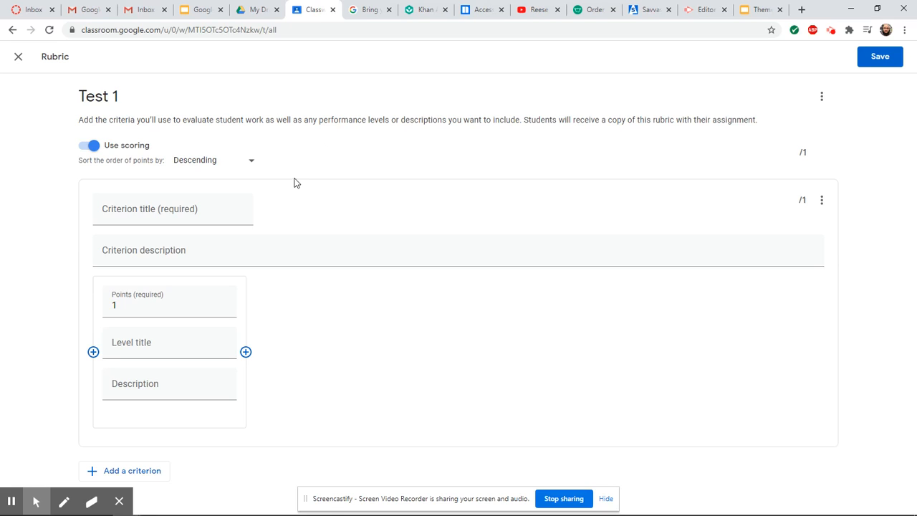
Step: Title the criterion "Rubric 1" and describe it as "This is the rubric for this assignment"
left_click(137, 212)
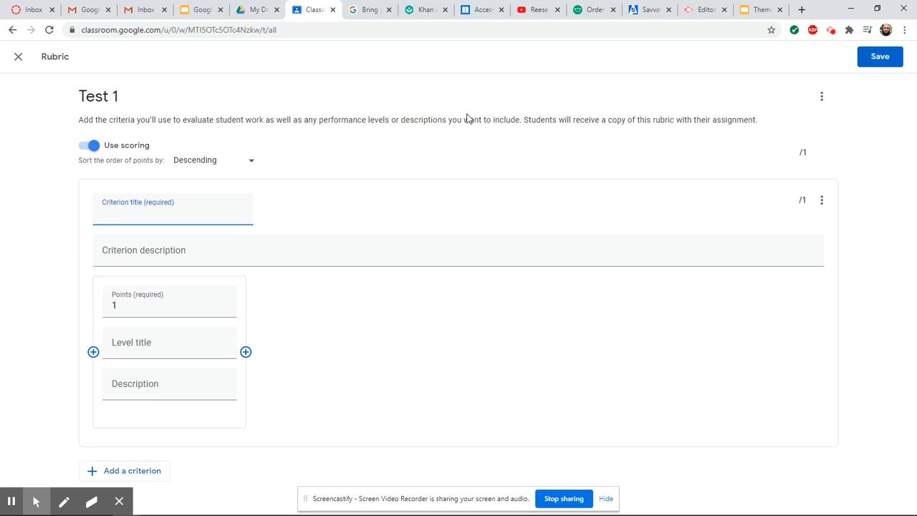
type("Rubric 1")
left_click(140, 252)
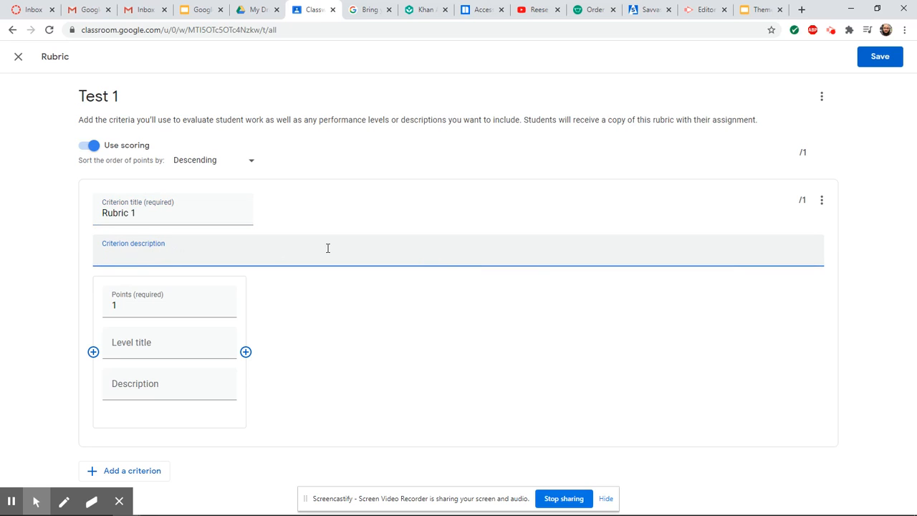
type("This is the rubric for this assignment")
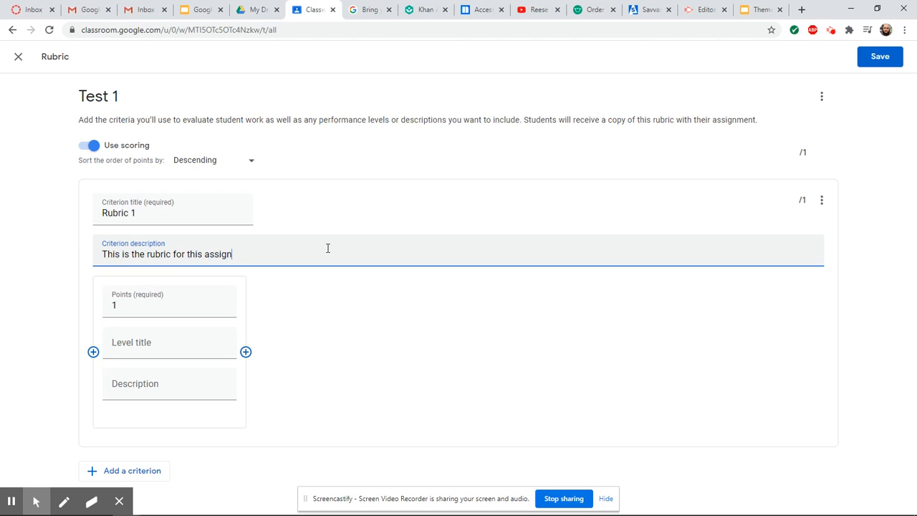
Step: Set the criterion's first level to 5 points, titled "Great effort", with the description "You did everything you need to do!"
left_click(143, 312)
key("BackSpace")
type("5")
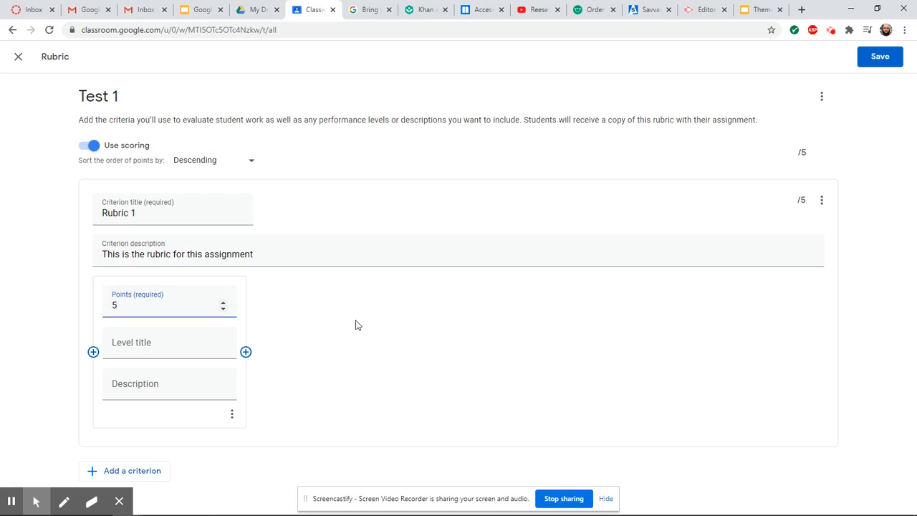
left_click(396, 309)
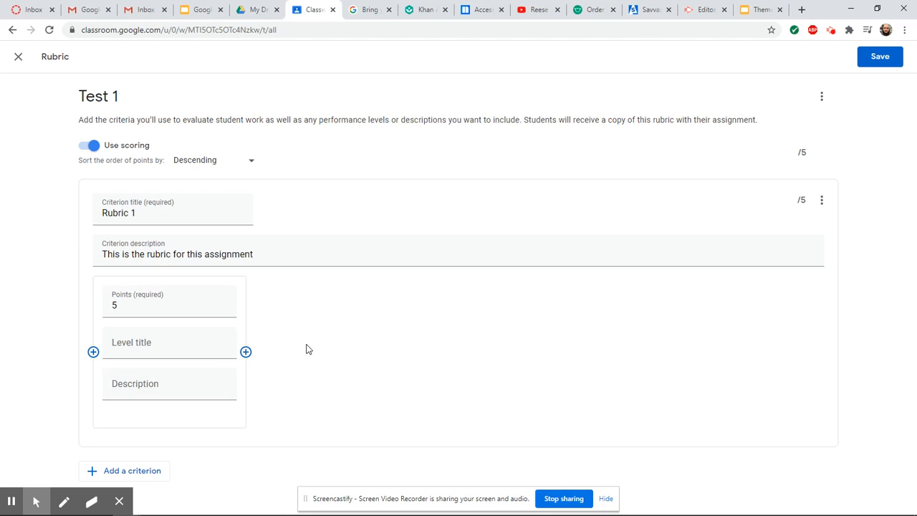
left_click(152, 349)
left_click(161, 391)
left_click(166, 352)
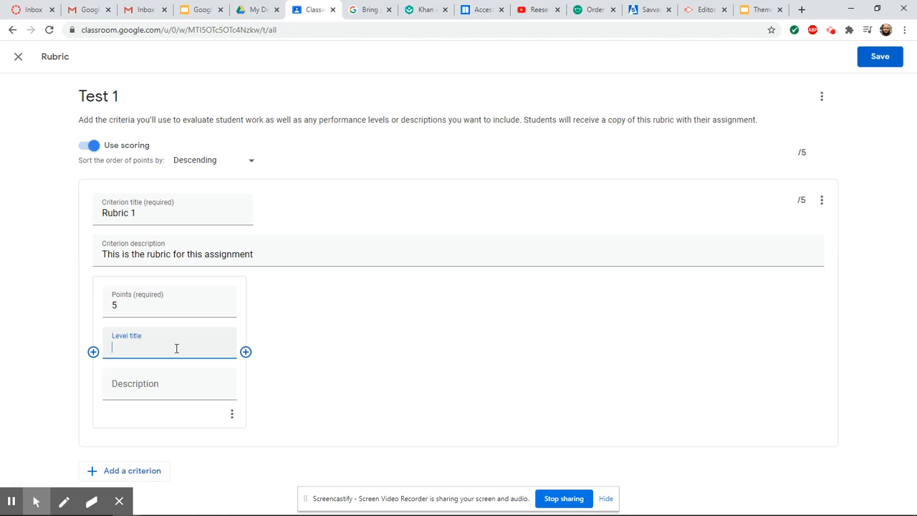
type("eat effort")
left_click(142, 390)
type("You did")
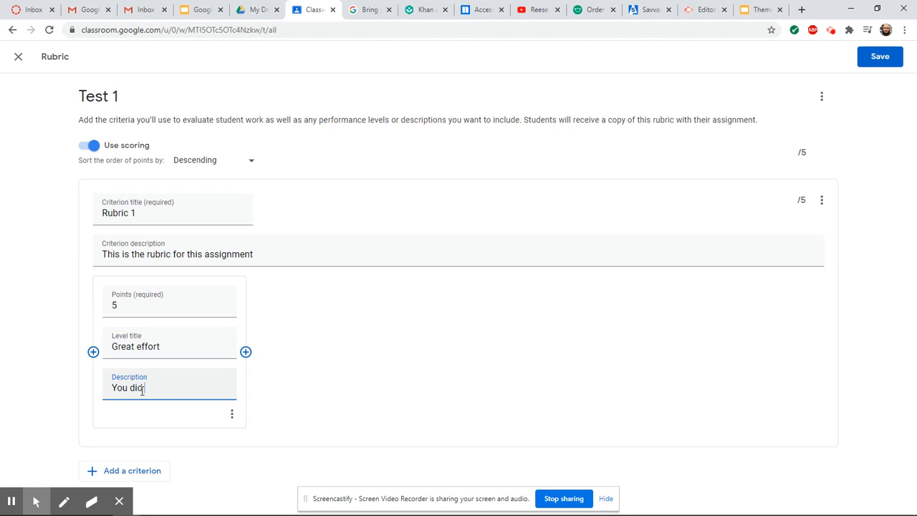
type(" everything you need to do!")
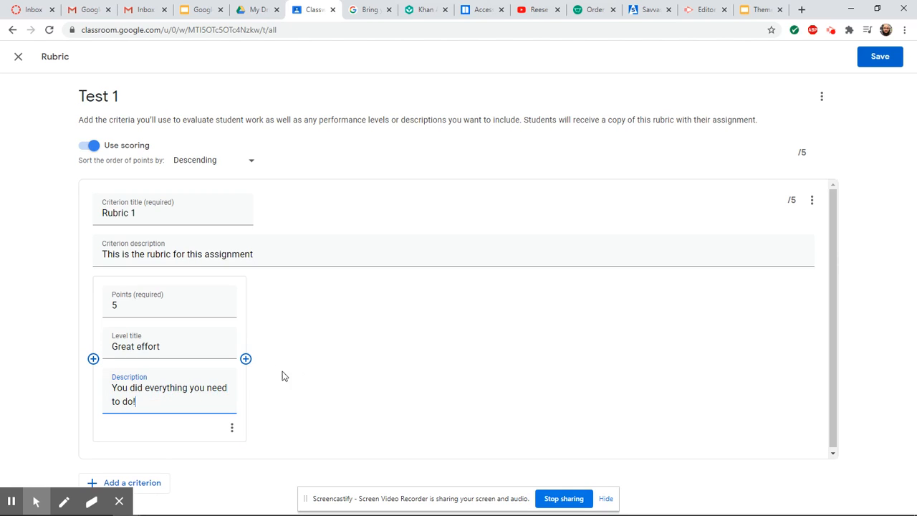
Step: Add a 3-point level before "Great effort", titled "Good effort", with the description "You did most of what you needed to do."
left_click(93, 359)
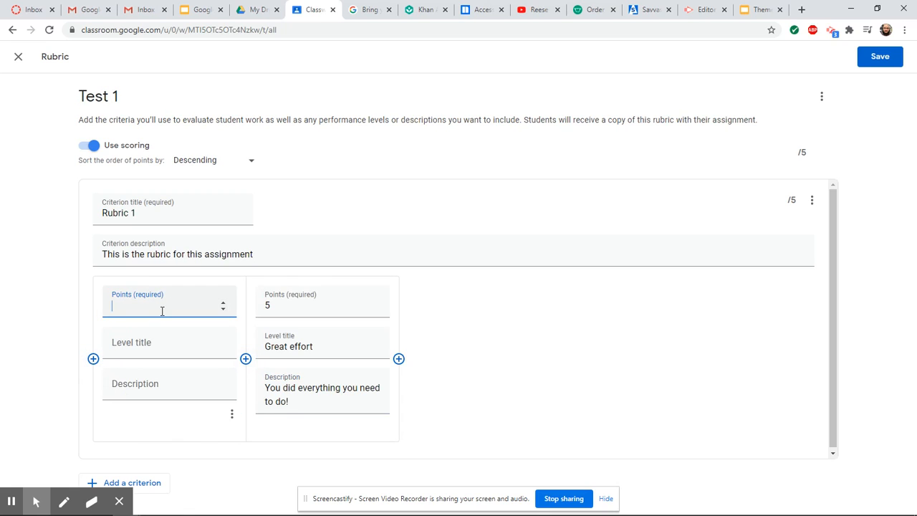
type("3")
left_click(151, 346)
type("G")
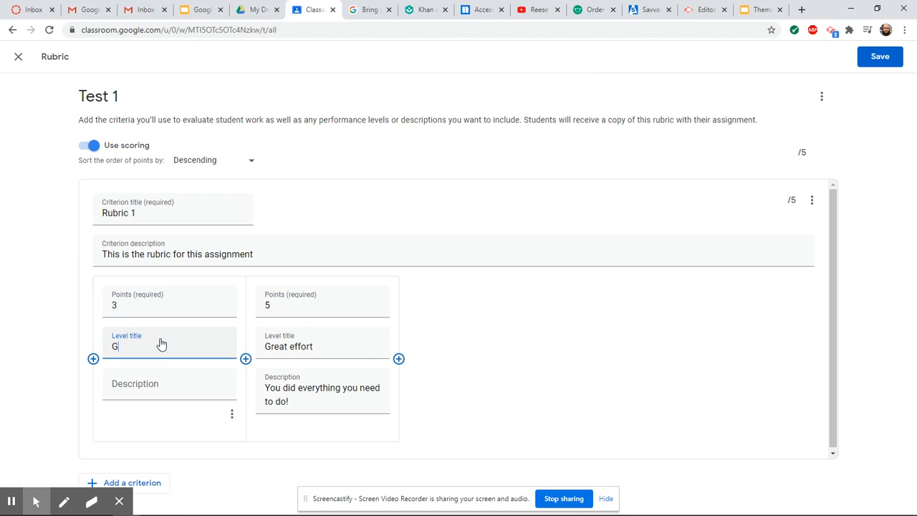
type("ood effort")
left_click(182, 394)
type("You did ")
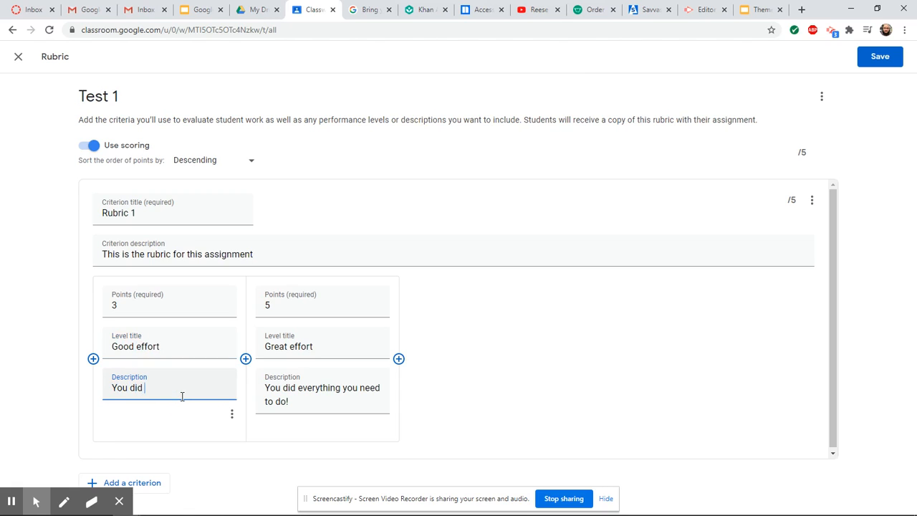
type("most of what you ne")
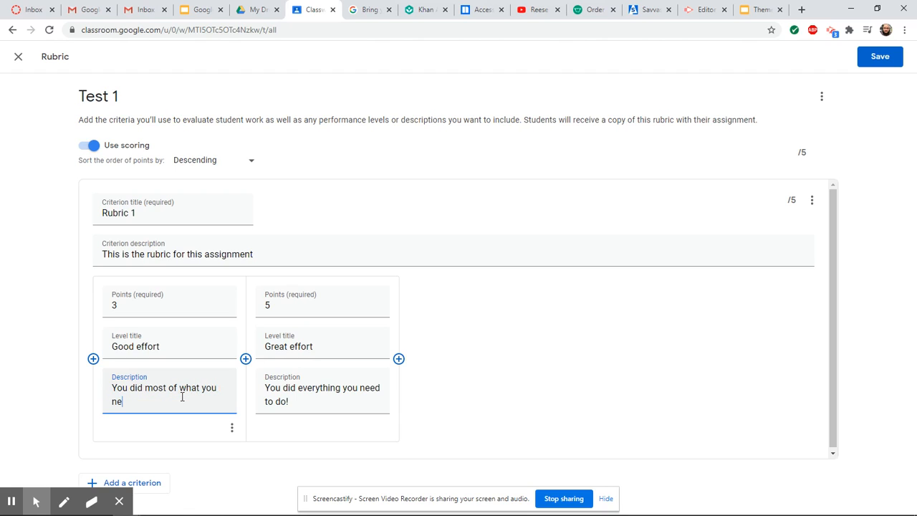
type("eded to dfo")
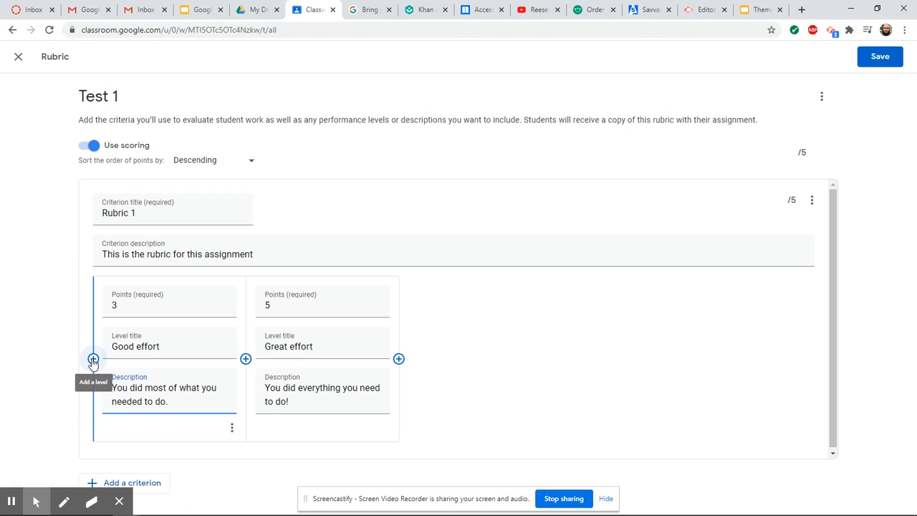
Step: Add a 1-point level before "Good effort", titled "Little effort", with the description "You did not complete most of this assignment."
left_click(93, 359)
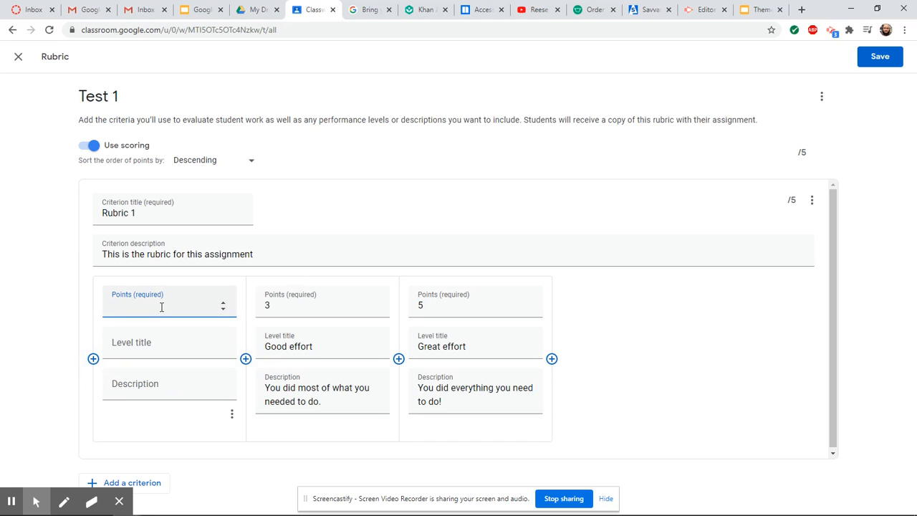
type("1")
left_click(153, 348)
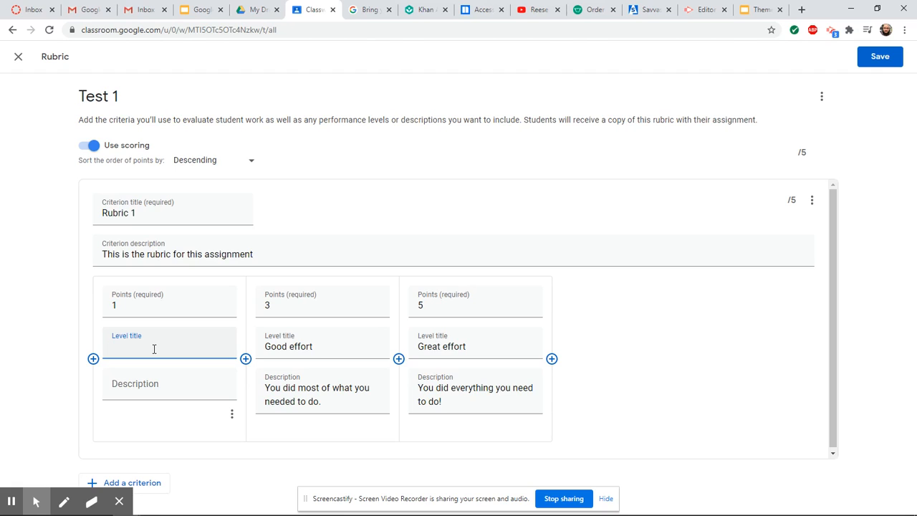
type("Little effort")
left_click(167, 391)
type("You did not complete")
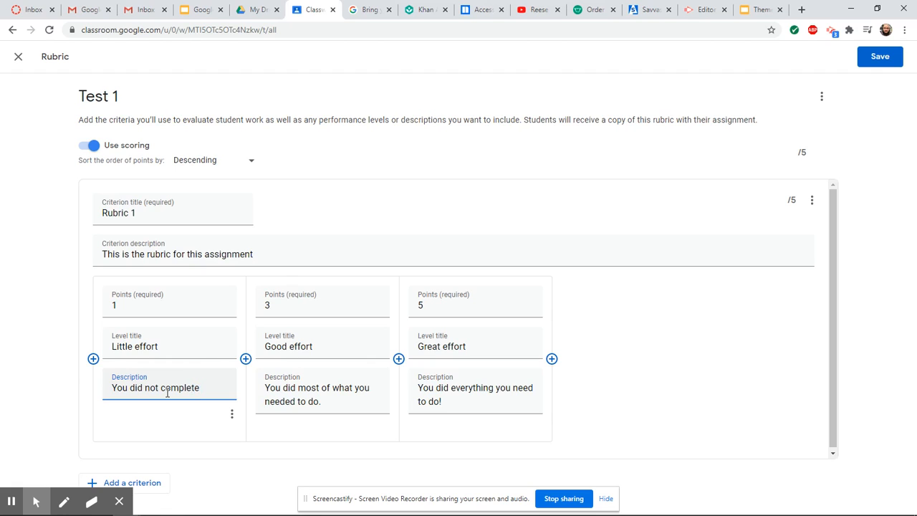
type(" most of this as")
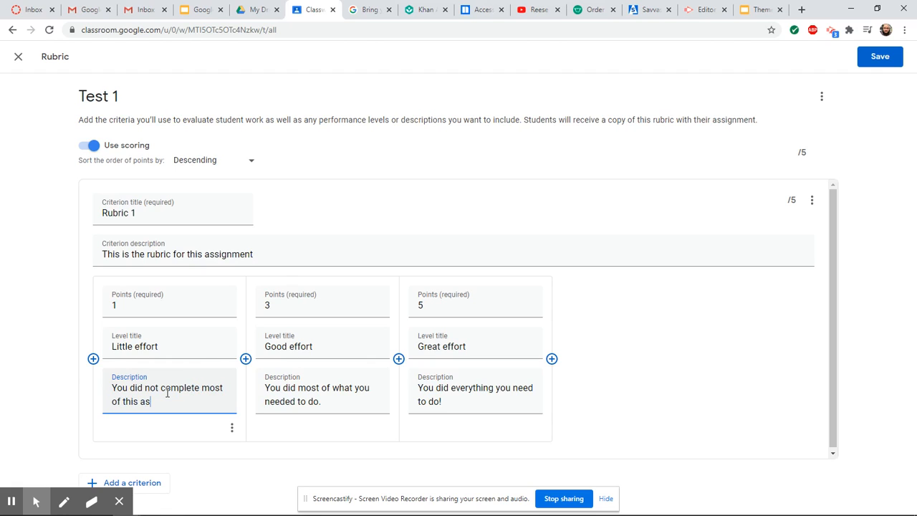
type("signment.")
left_click(887, 59)
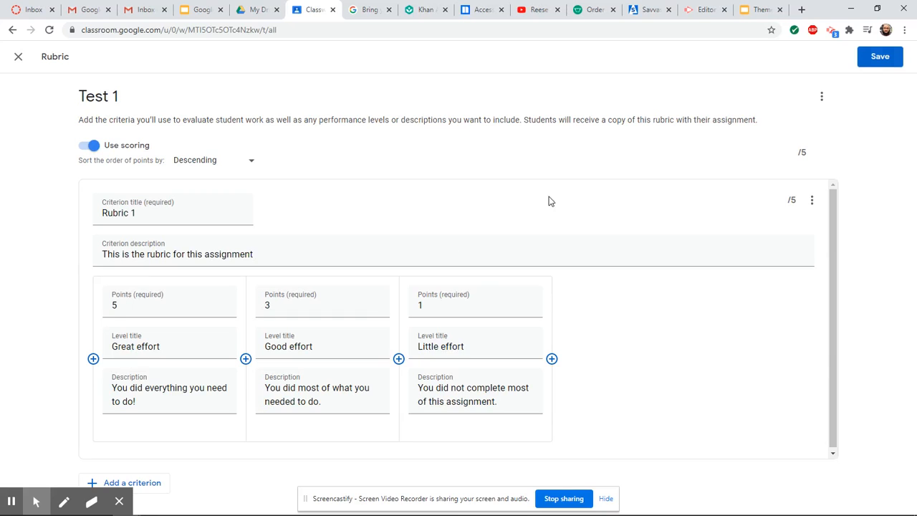
Step: Add a second, blank criterion to the rubric and delete it again
left_click(151, 485)
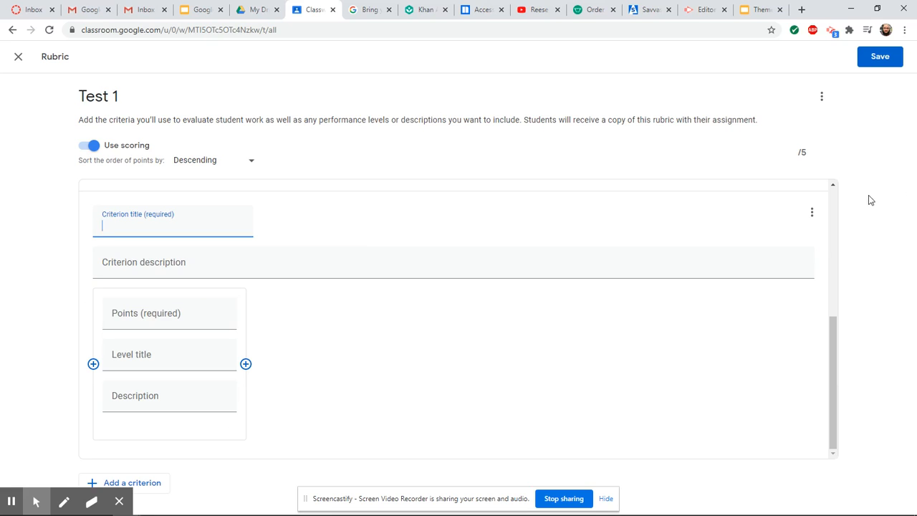
scroll(500, 399, "up", 2)
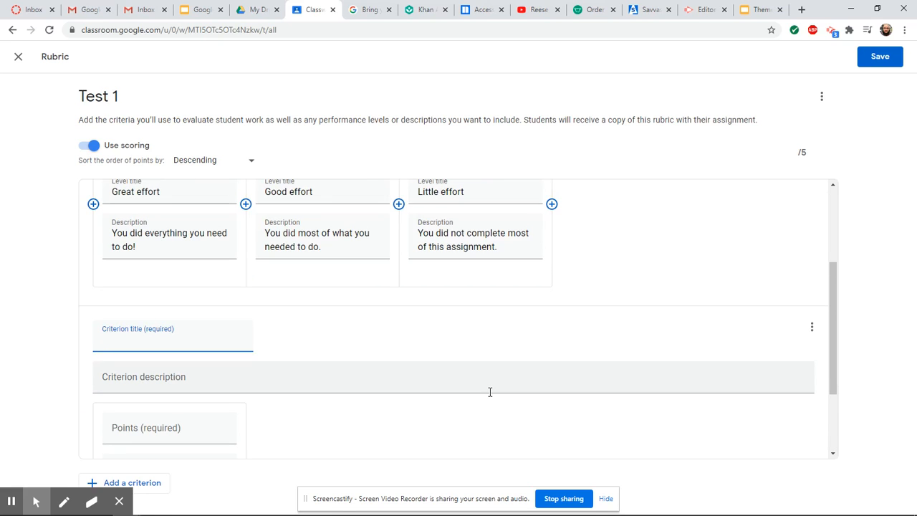
right_click(812, 327)
left_click(617, 351)
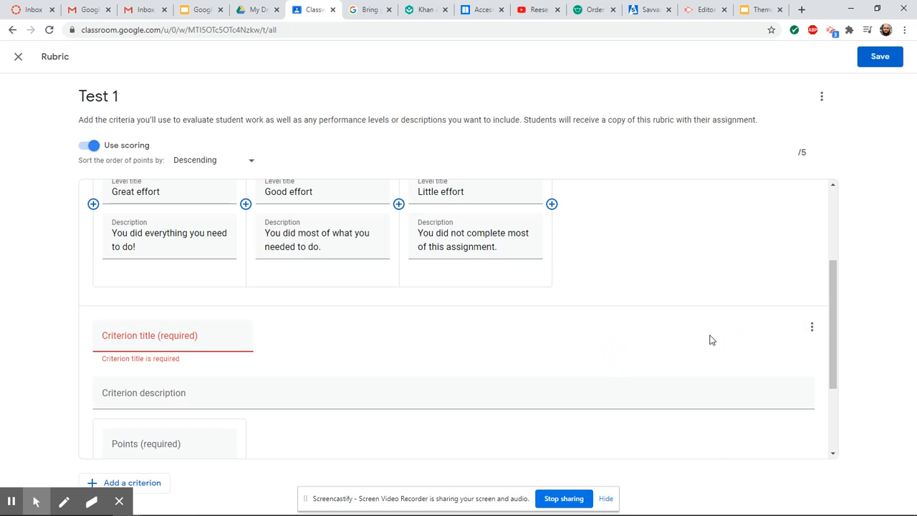
left_click(817, 330)
left_click(742, 367)
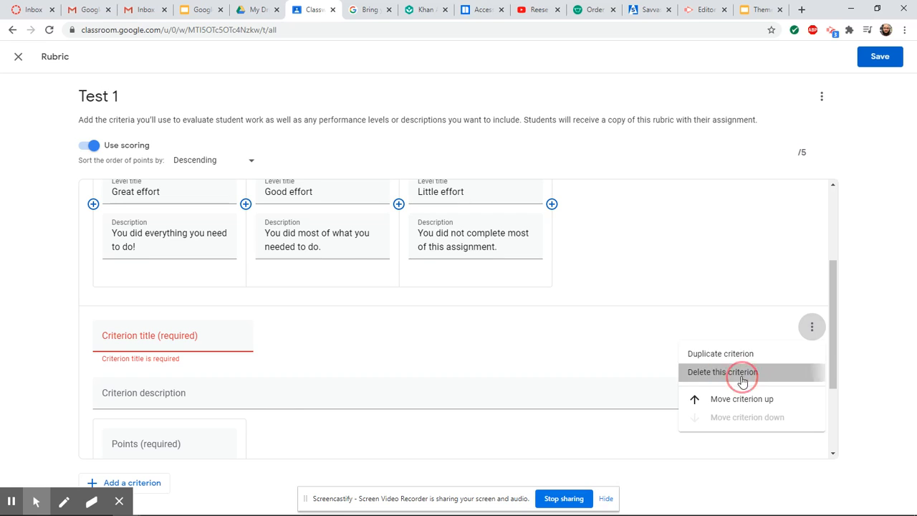
Step: Save the rubric and enable the plagiarism (originality) check for the assignment
left_click(881, 58)
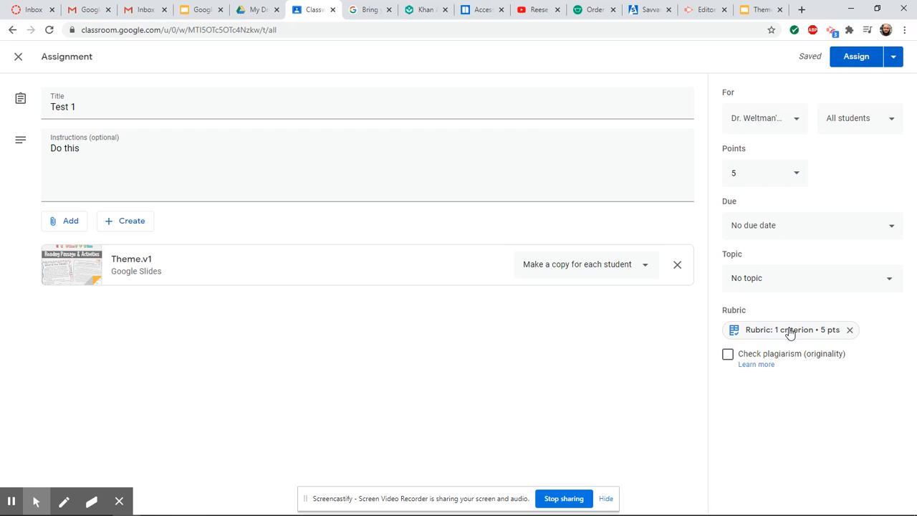
left_click(728, 355)
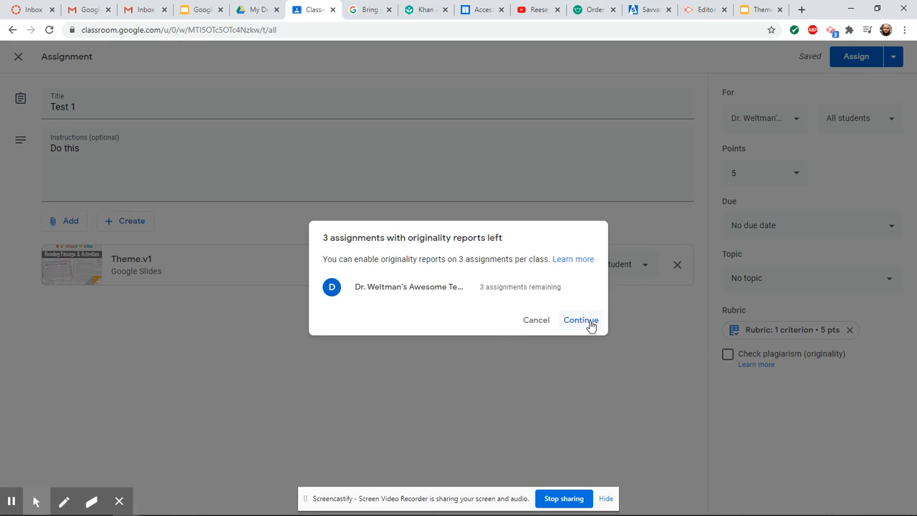
left_click(590, 323)
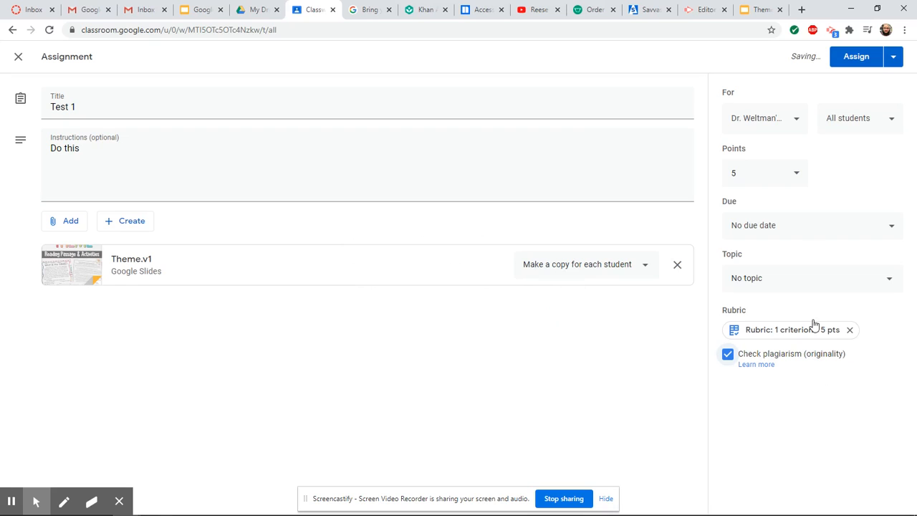
Step: Set the assignment's due date to Jul 28, 2020 at 11:59 PM
left_click(752, 227)
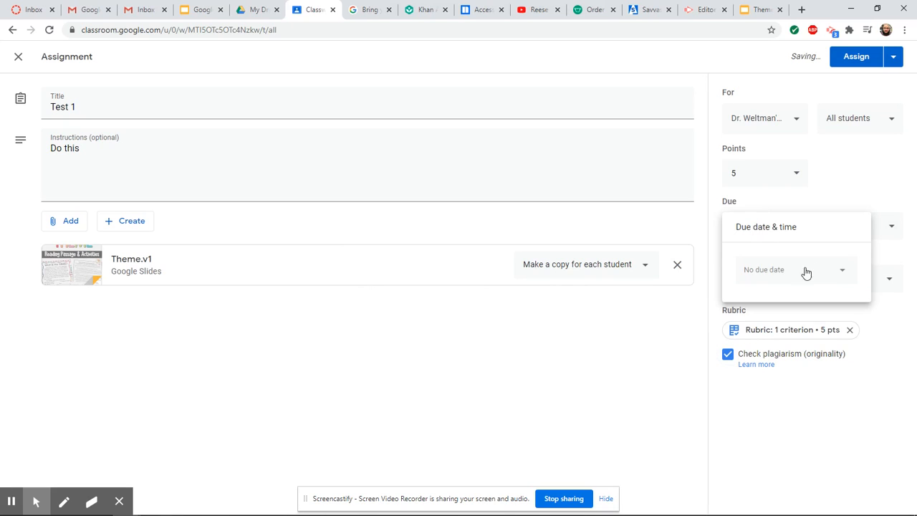
left_click(843, 271)
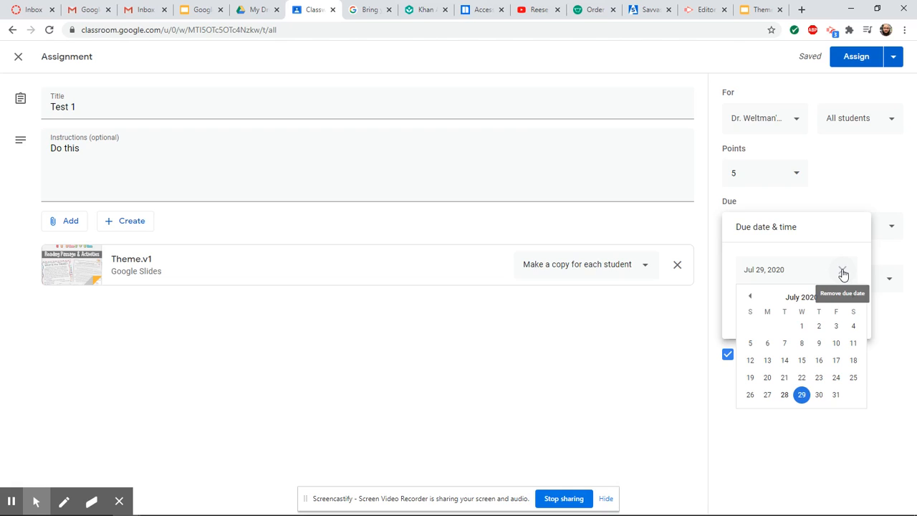
left_click(784, 395)
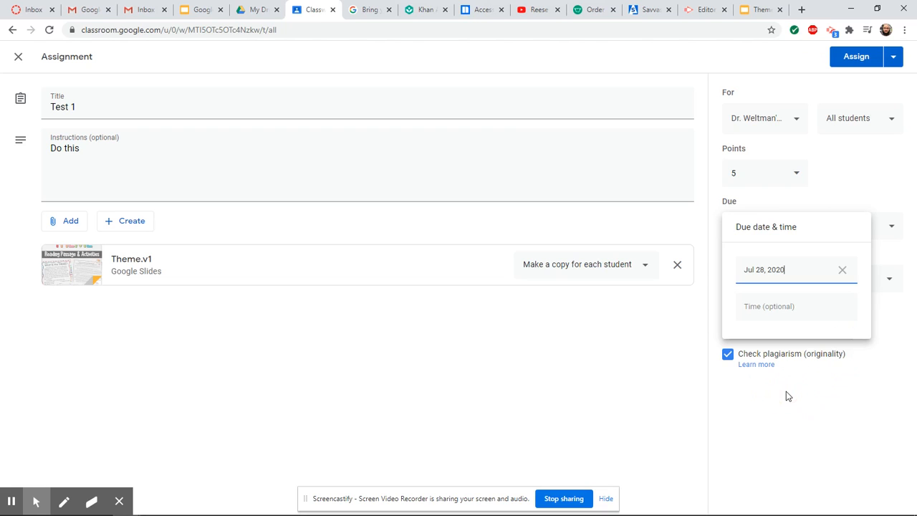
left_click(781, 307)
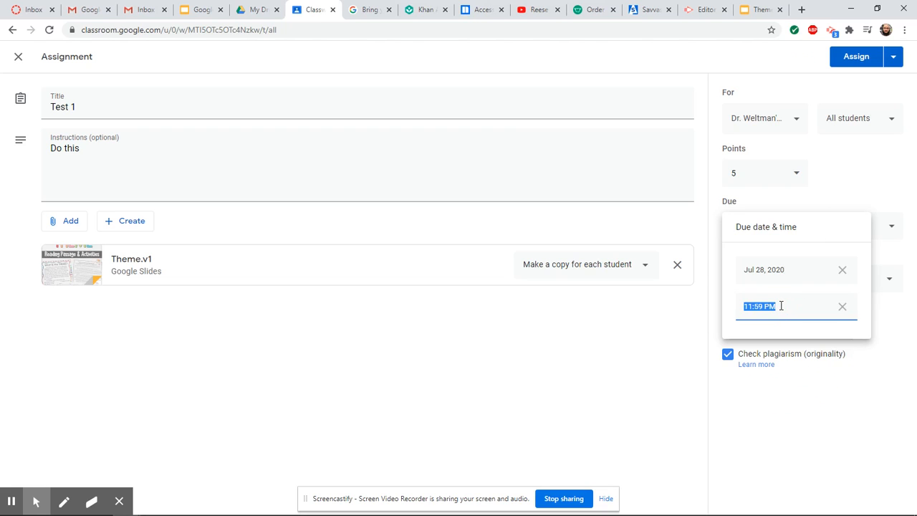
left_click(852, 173)
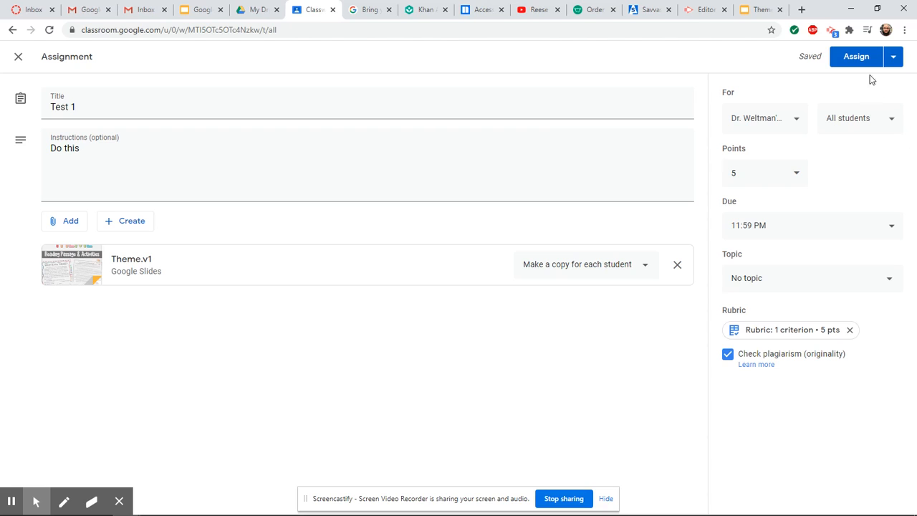
Step: Assign Test 1 to all students right away and dismiss the tip about adding topics
left_click(894, 57)
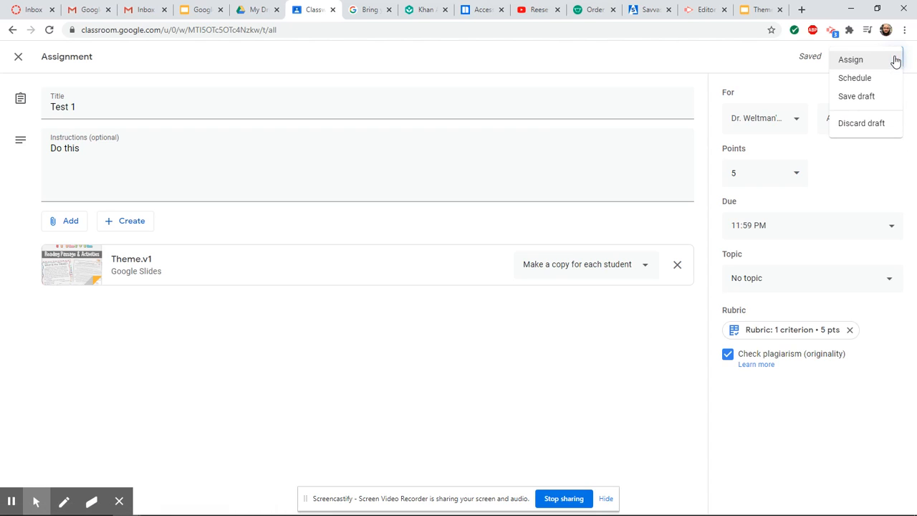
left_click(782, 81)
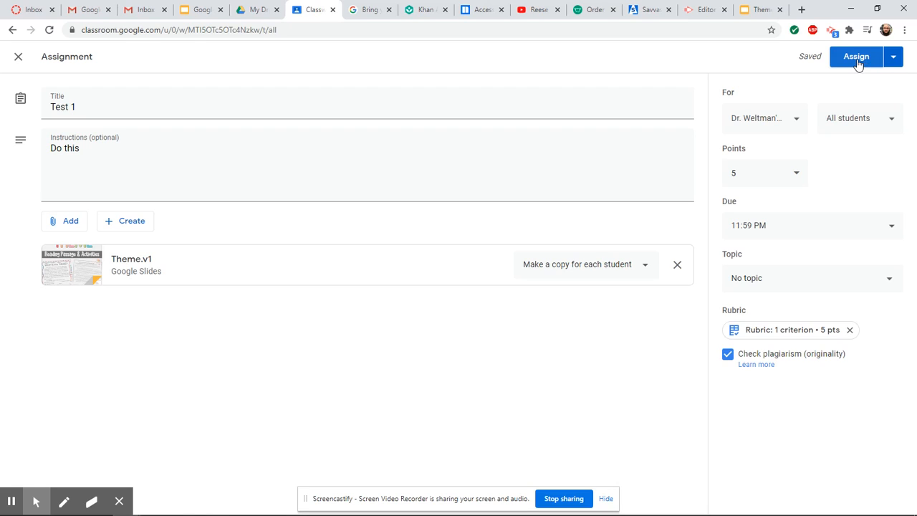
left_click(857, 58)
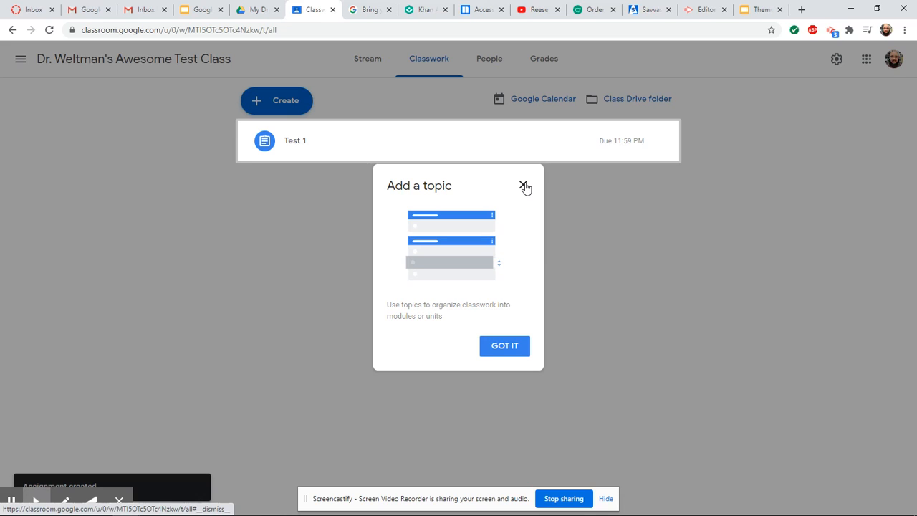
left_click(505, 348)
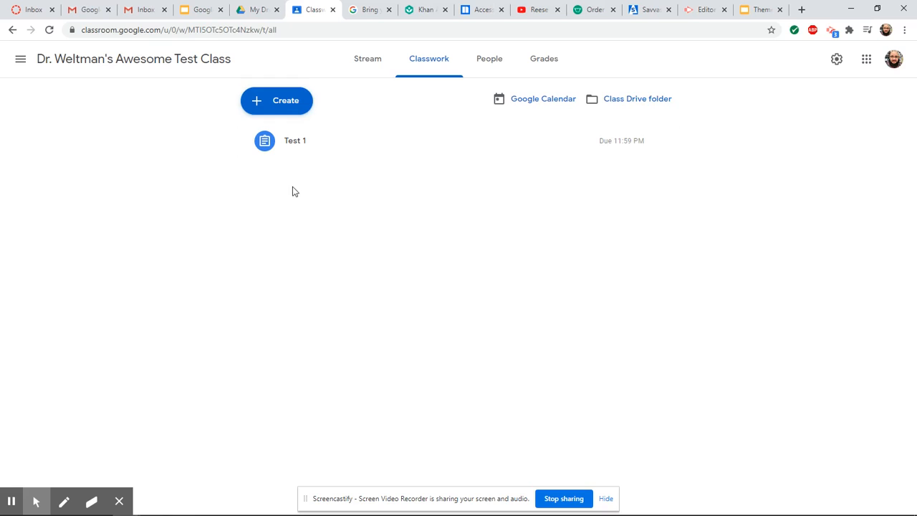
mouse_move(420, 141)
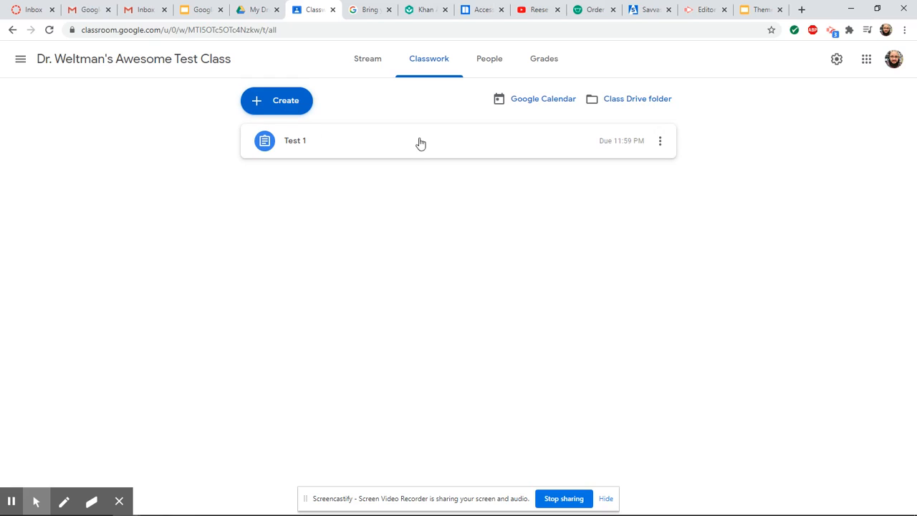
left_click(662, 143)
left_click(760, 154)
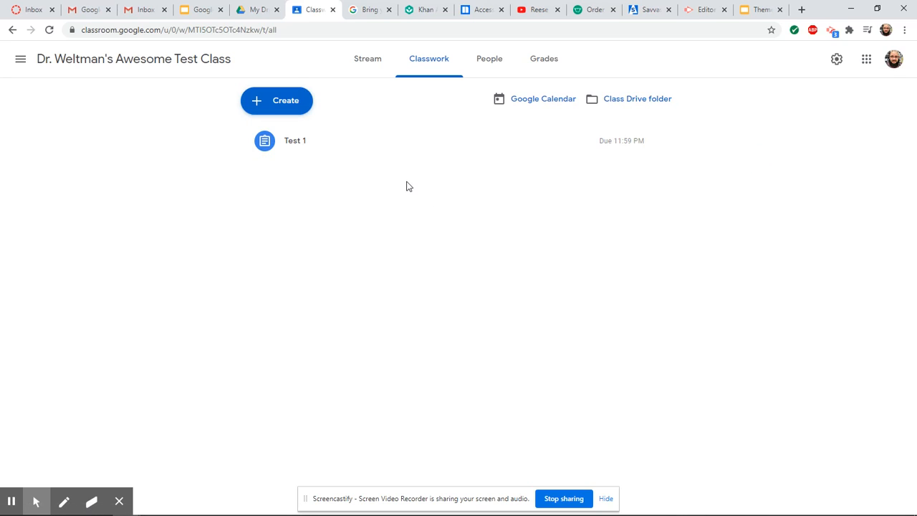
Step: Create a topic named "ELA" and move the Test 1 assignment into it
left_click(290, 108)
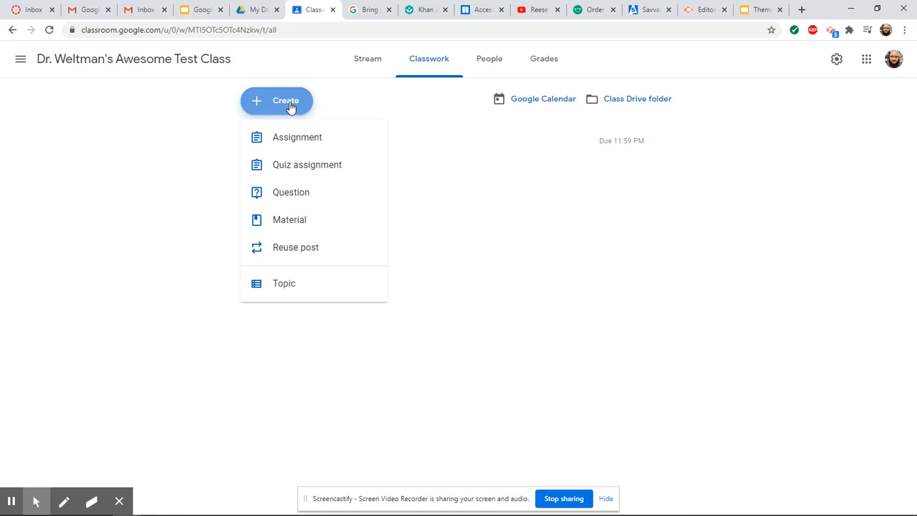
left_click(288, 284)
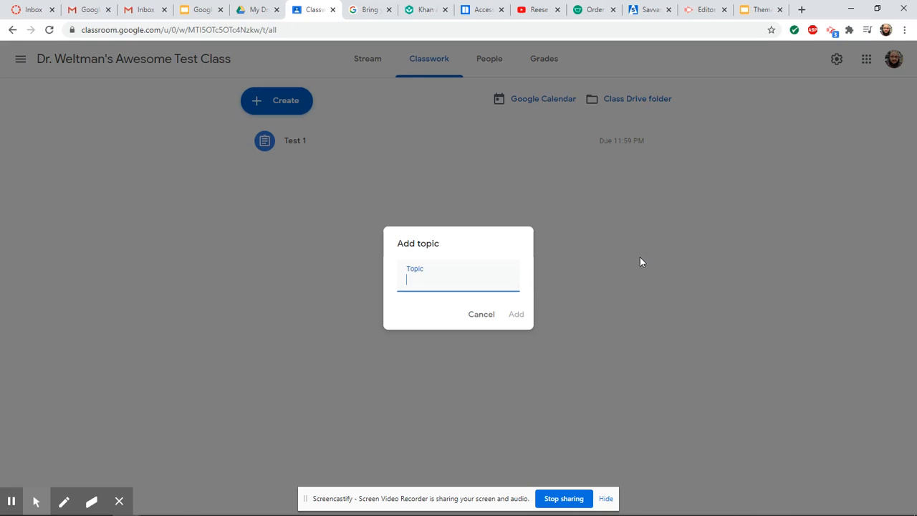
type("ELA")
left_click(518, 315)
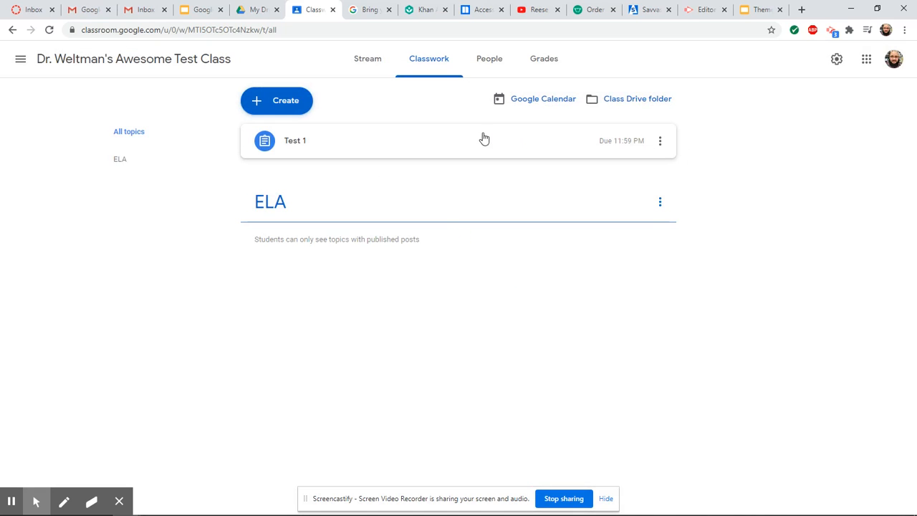
left_click_drag(474, 143, 465, 213)
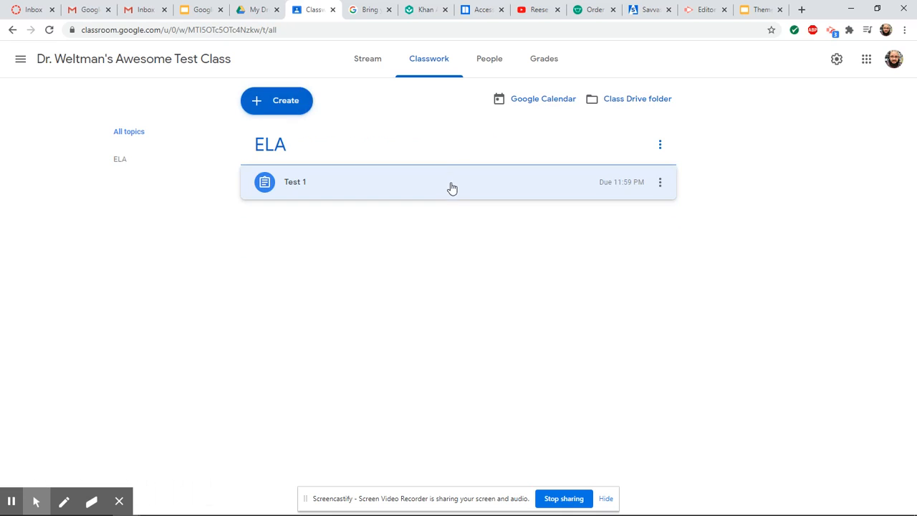
Step: Create another classwork topic named "Math"
left_click(286, 104)
left_click(281, 286)
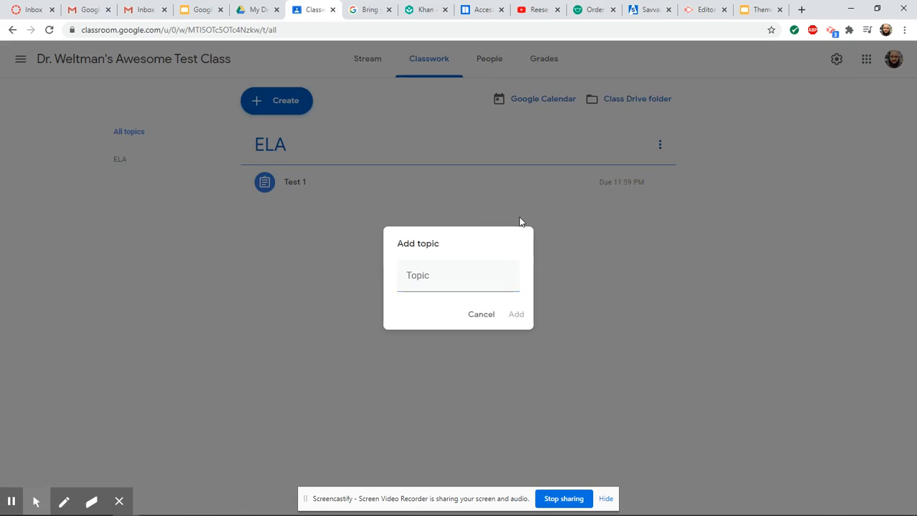
left_click(463, 282)
type("Math")
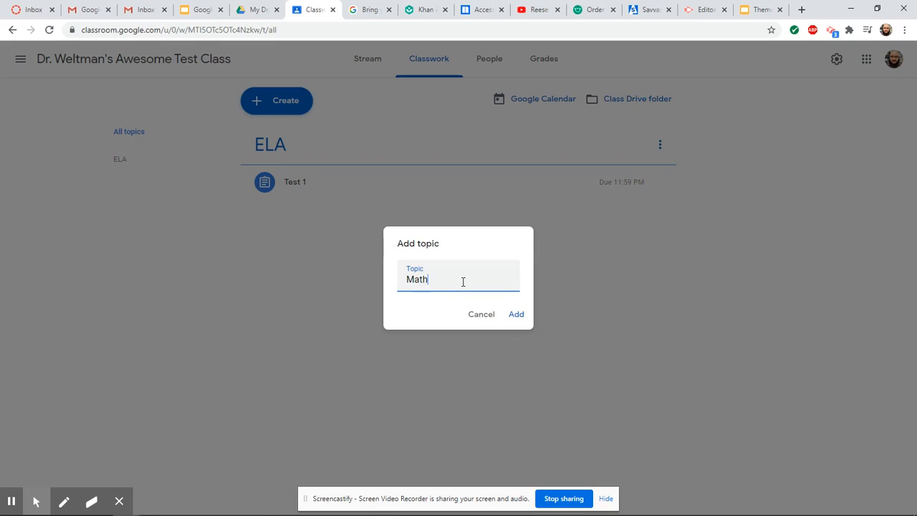
left_click(516, 316)
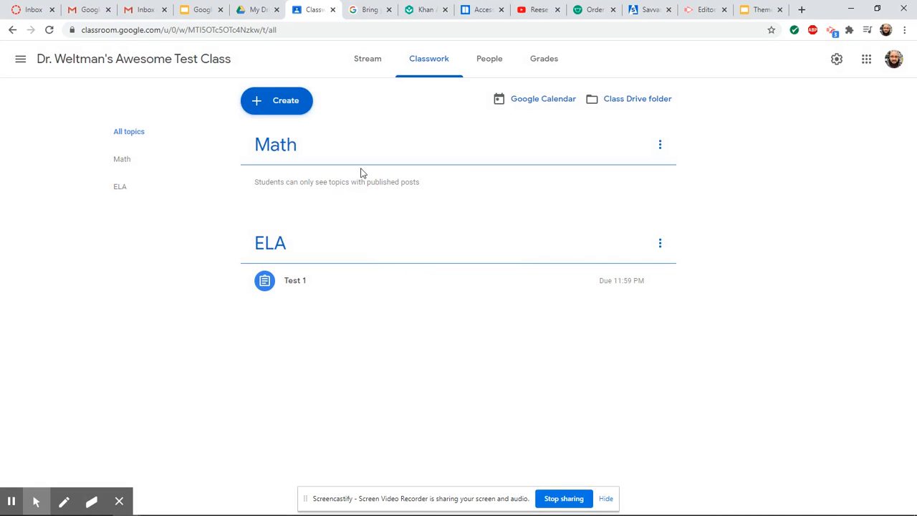
Step: Create a topic named "Reading" and move the ELA topic above Reading and Math
left_click(285, 104)
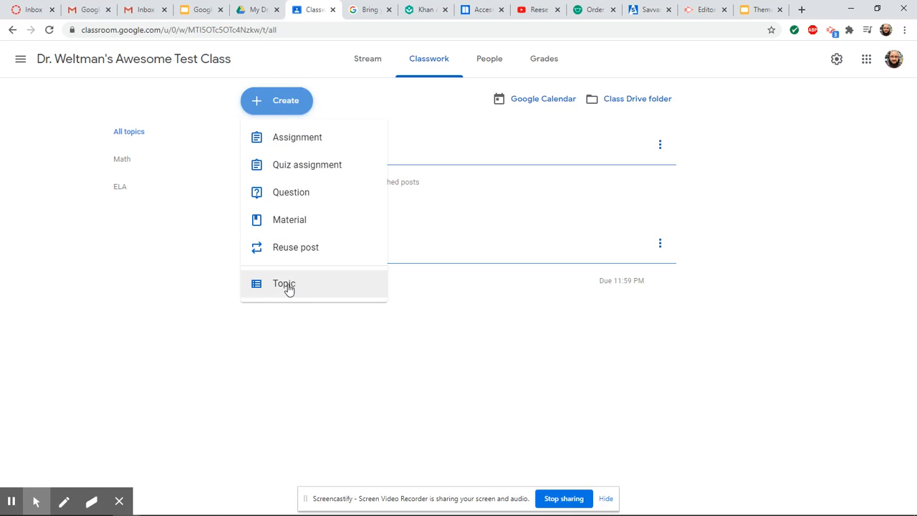
left_click(286, 285)
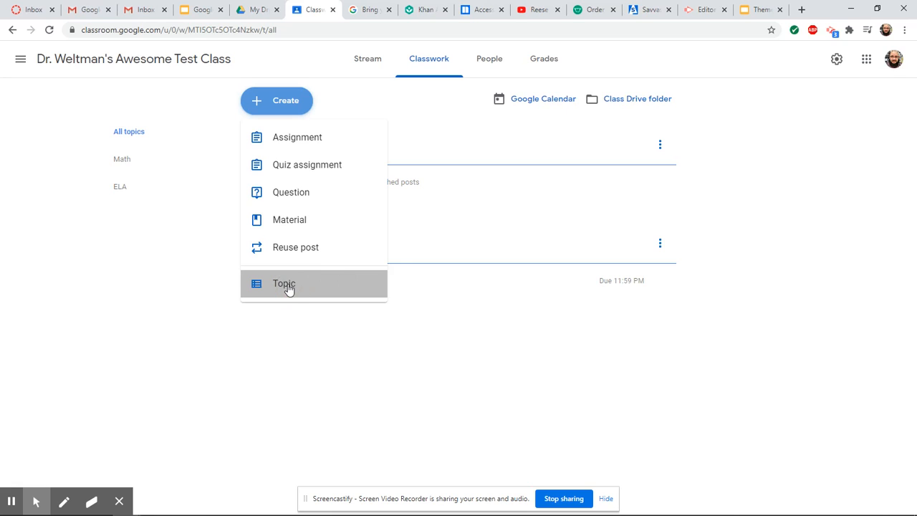
type("Reading")
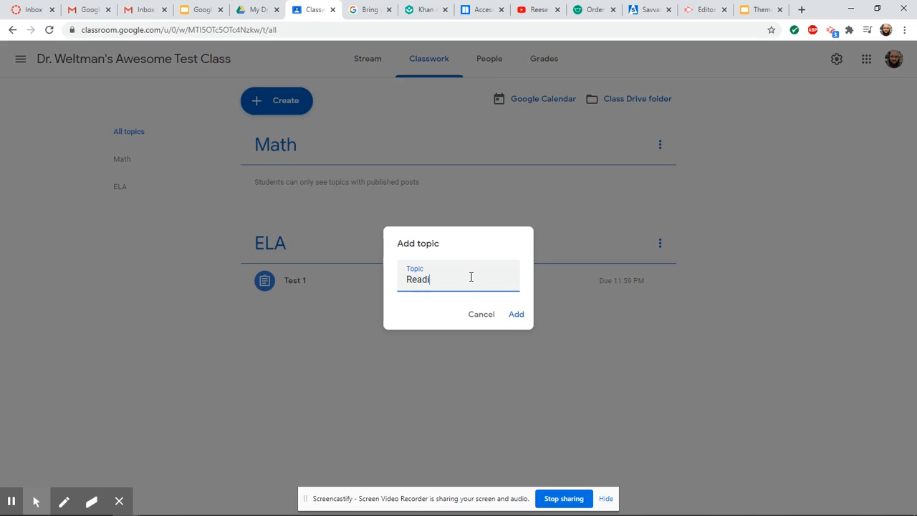
left_click(518, 315)
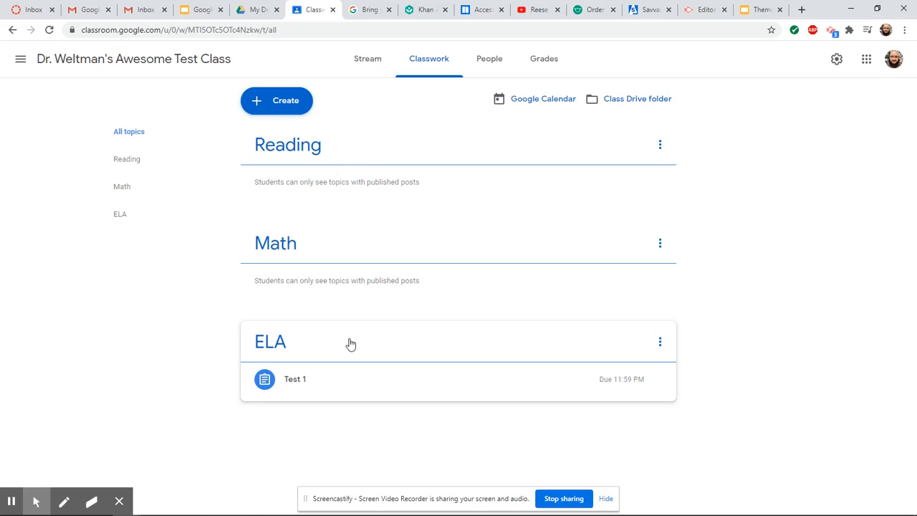
left_click_drag(334, 356, 375, 153)
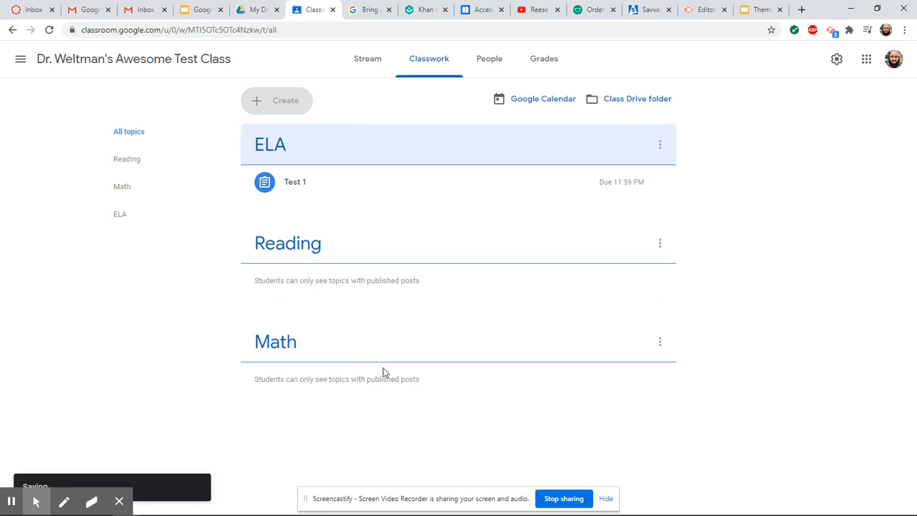
left_click_drag(466, 323, 378, 229)
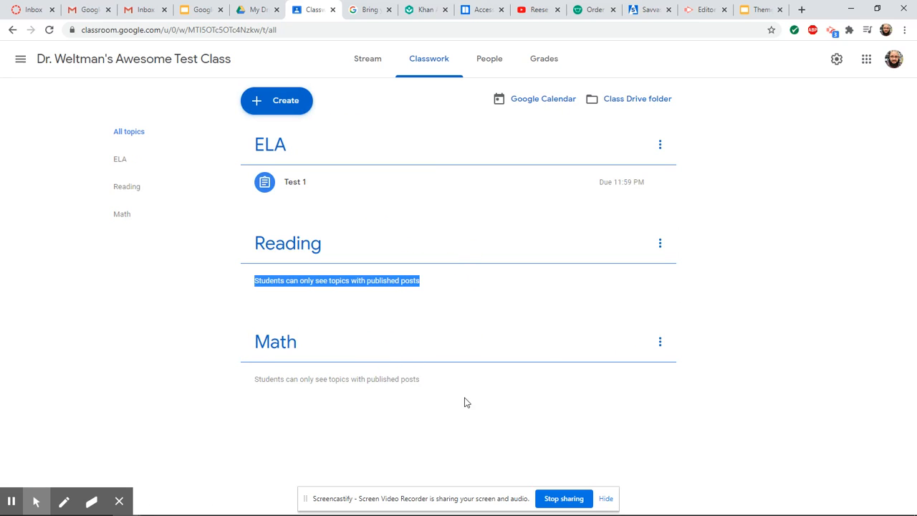
left_click(791, 238)
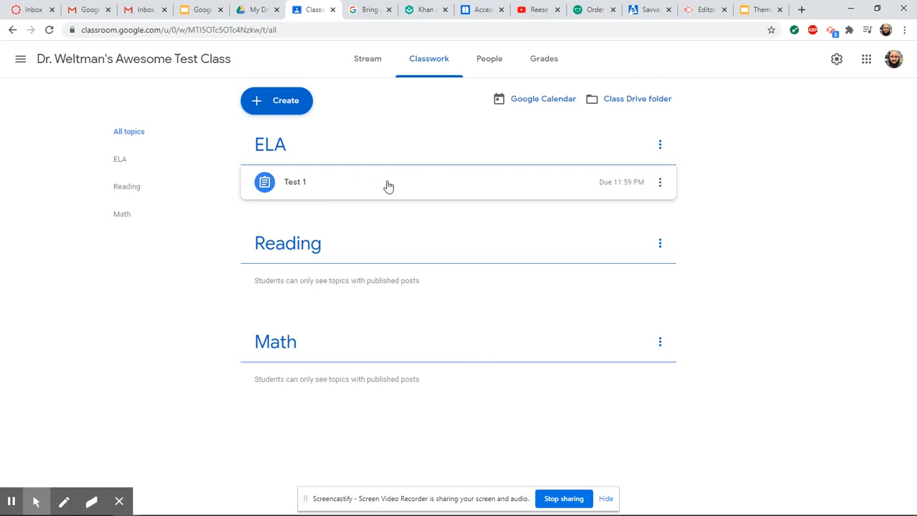
Step: Open the class stream and review how the Test 1 assignment post and the upcoming work are displayed
left_click(176, 61)
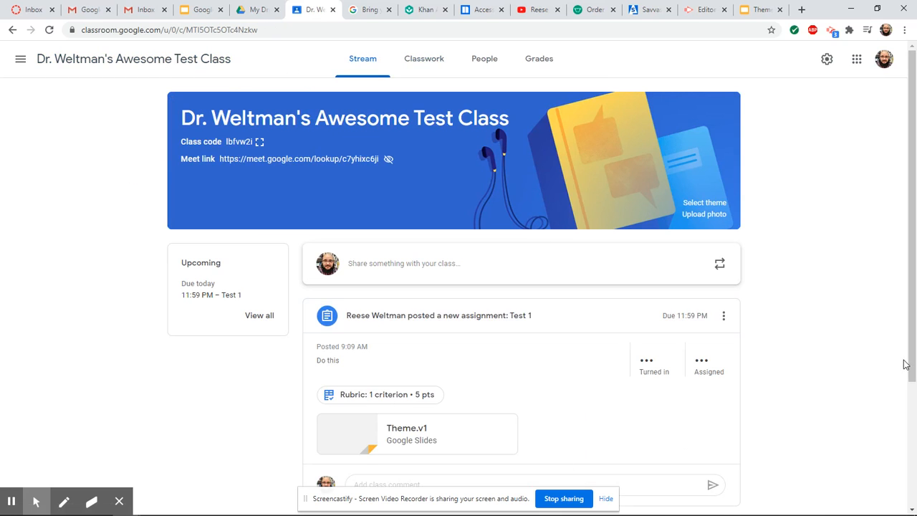
scroll(880, 351, "down", 3)
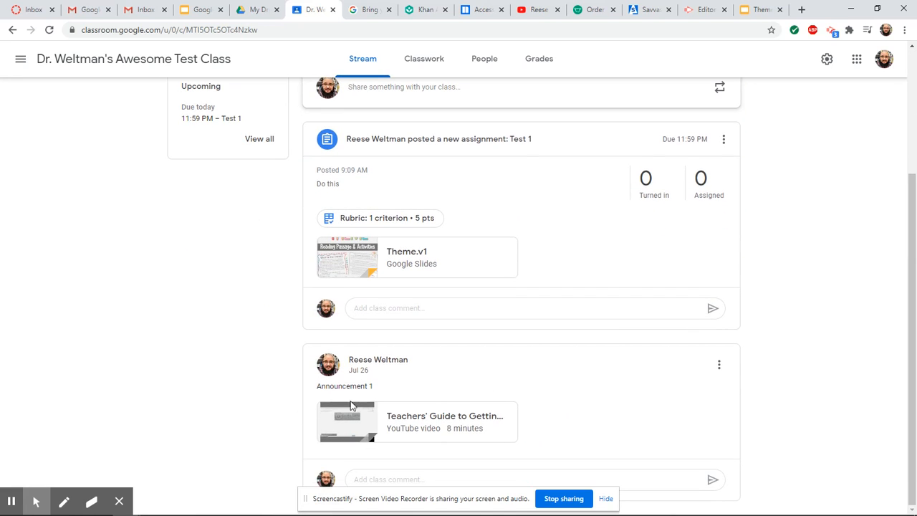
scroll(752, 425, "up", 3)
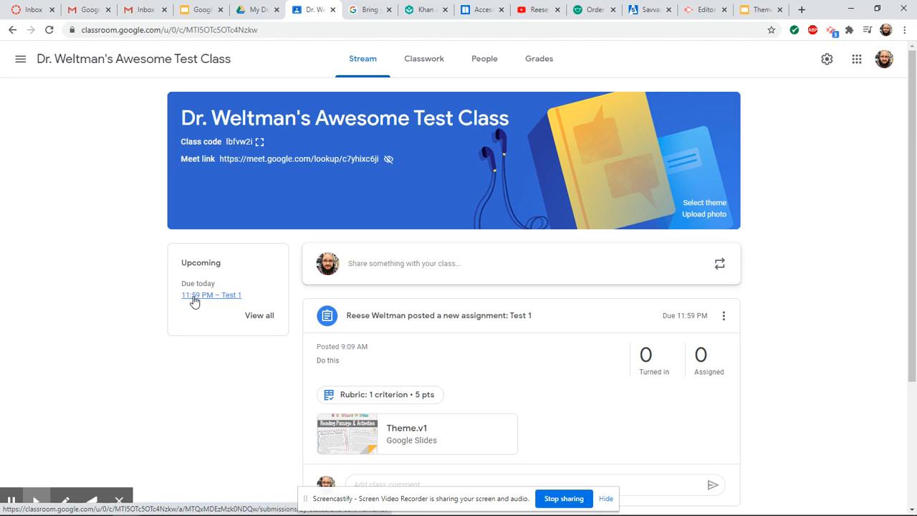
Step: In the class settings, set Classwork on the stream to "Show condensed notifications" and save
left_click(827, 59)
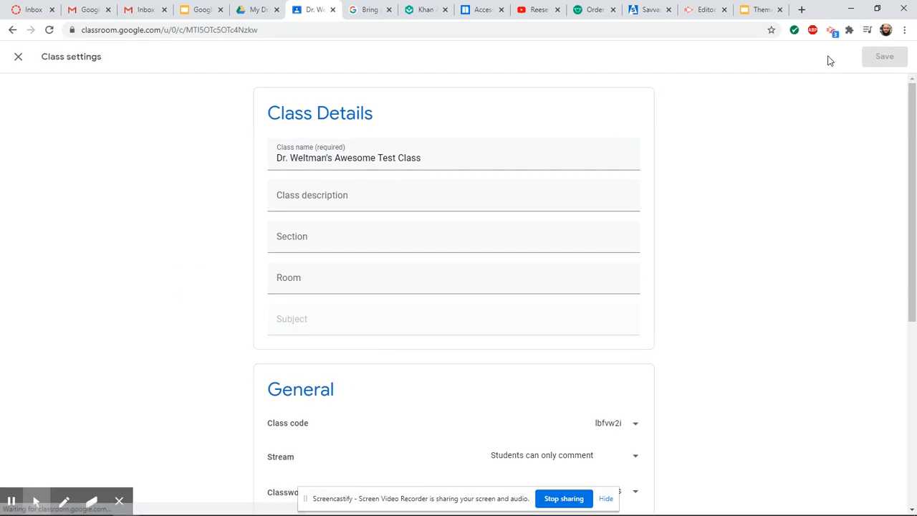
scroll(712, 293, "down", 2)
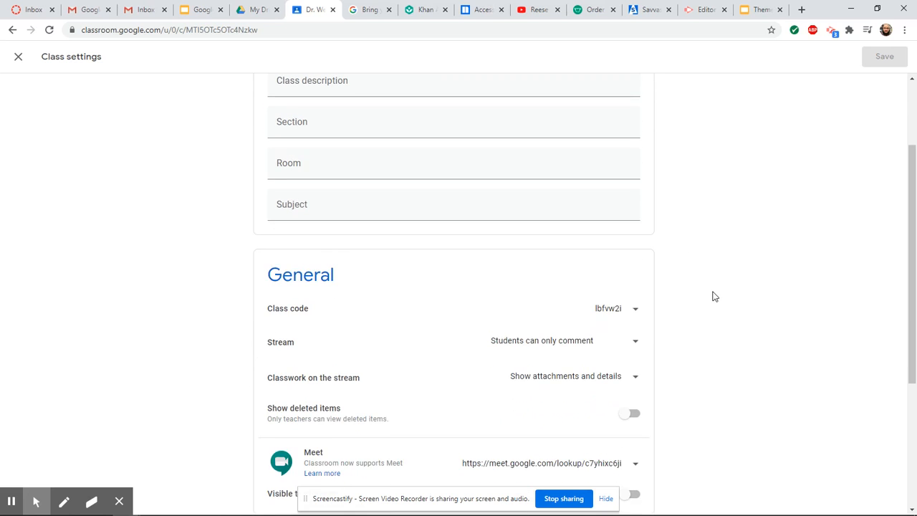
scroll(714, 294, "down", 3)
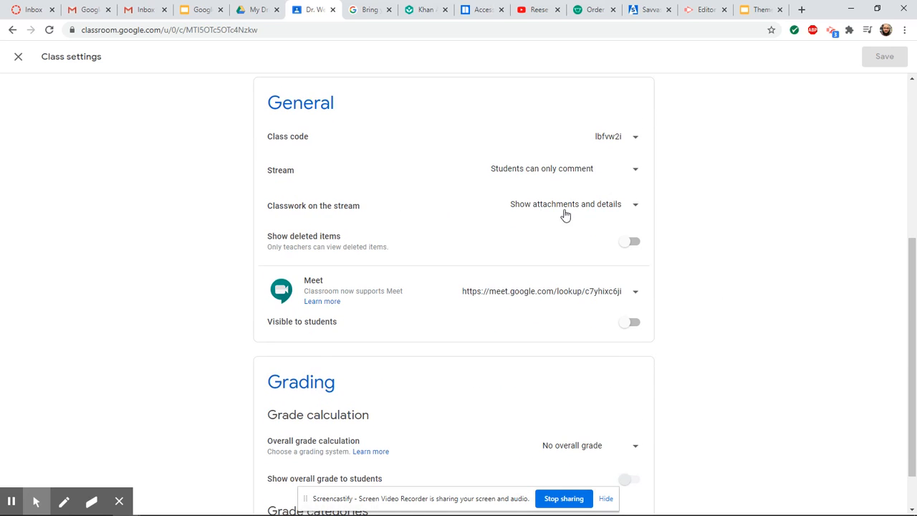
left_click(635, 208)
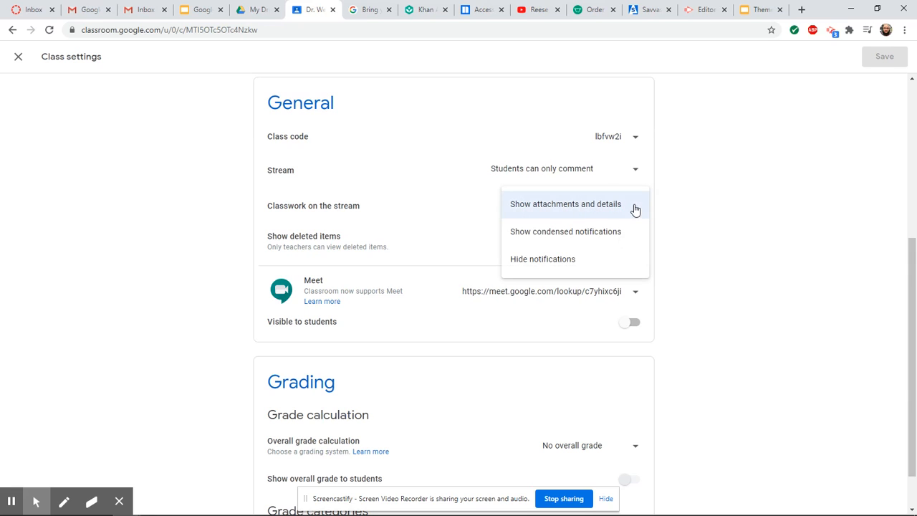
left_click(569, 235)
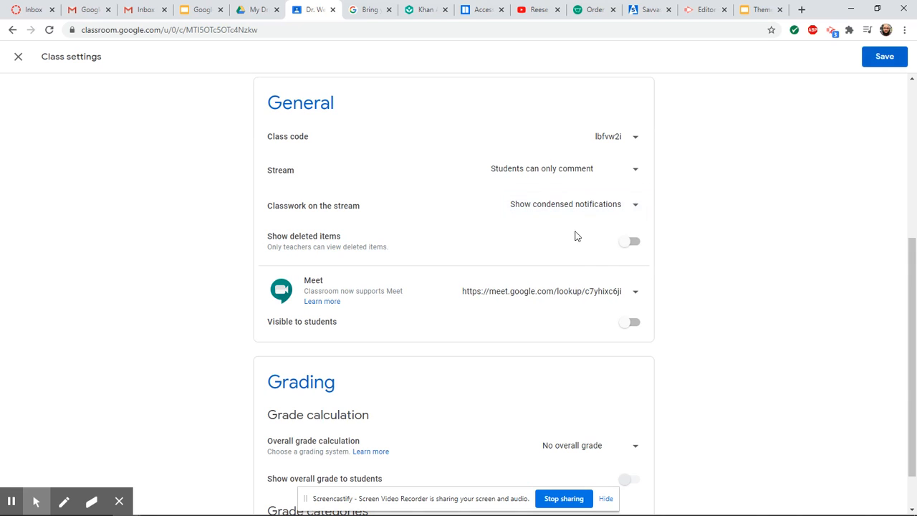
left_click(882, 60)
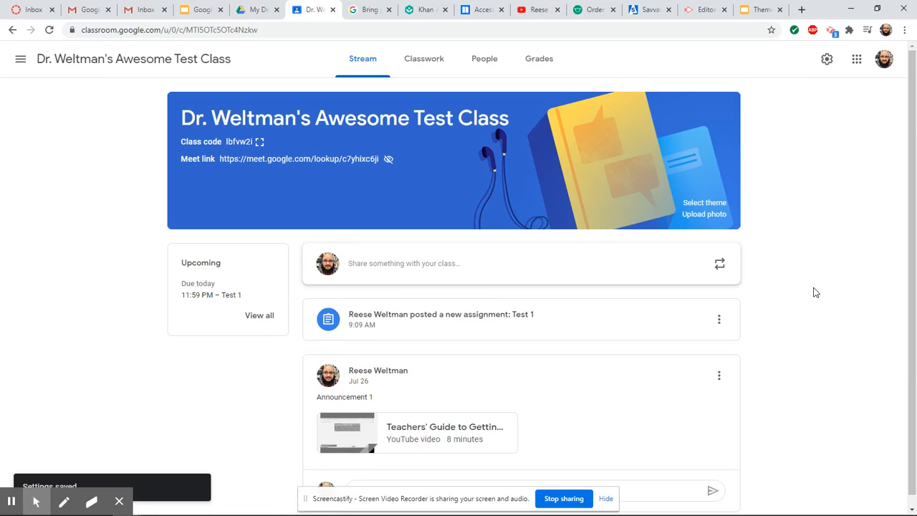
Step: Open the Test 1 assignment from its stream post, view its instructions and student work, and return to the class stream
scroll(815, 292, "down", 1)
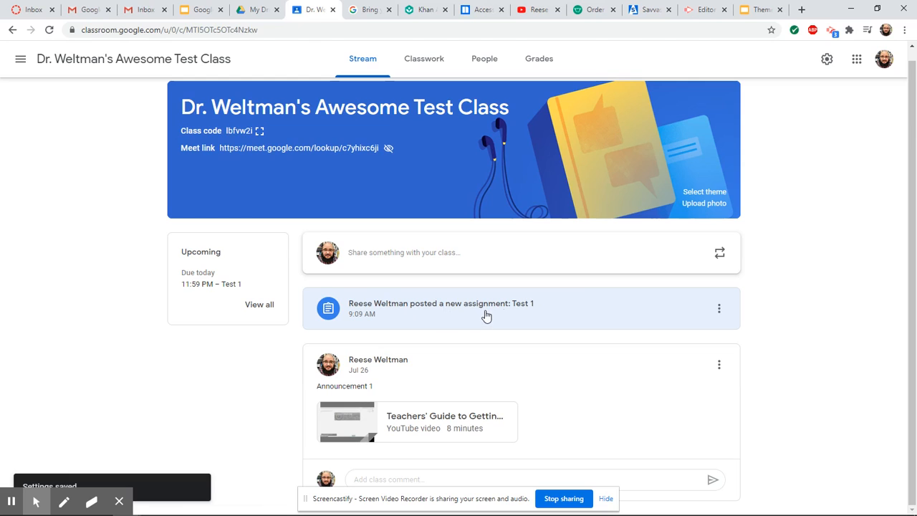
left_click(598, 310)
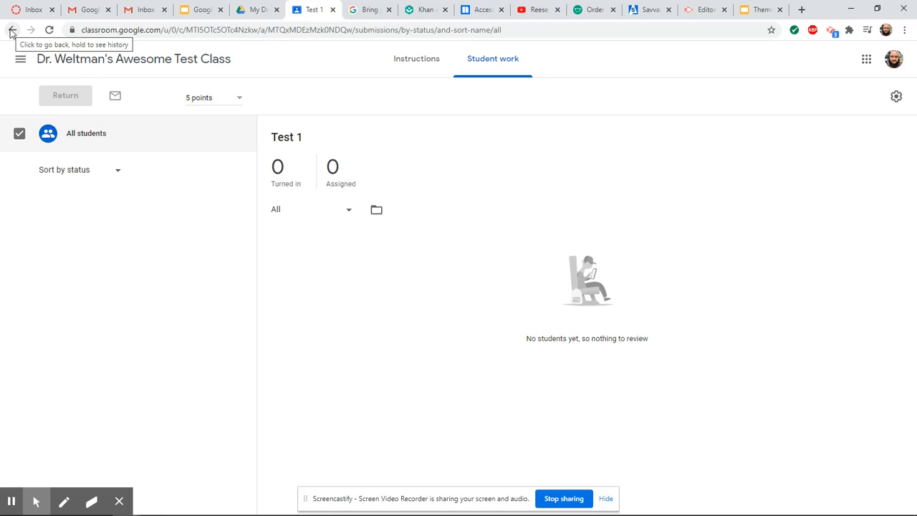
left_click(415, 63)
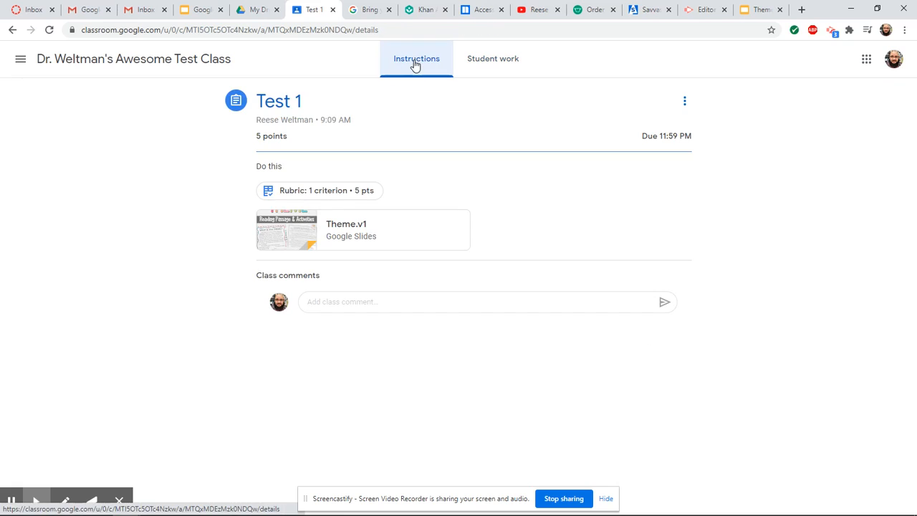
left_click(510, 63)
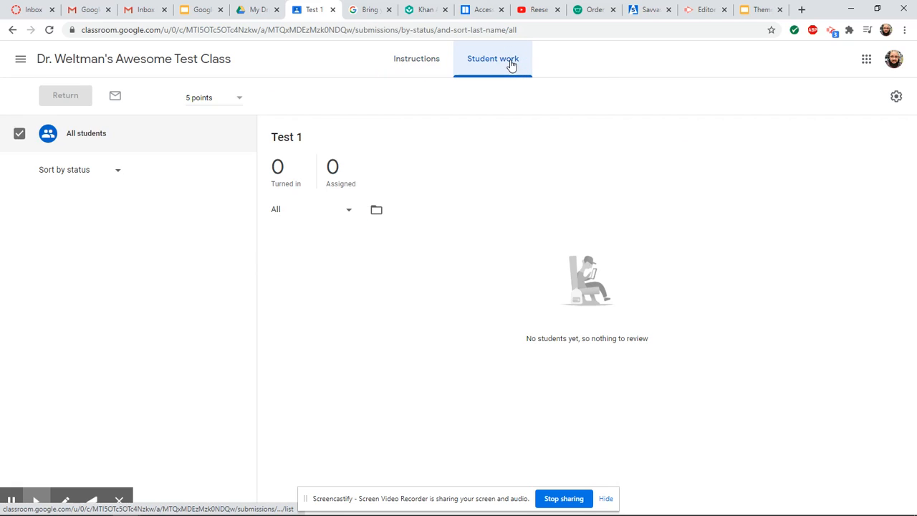
left_click(405, 60)
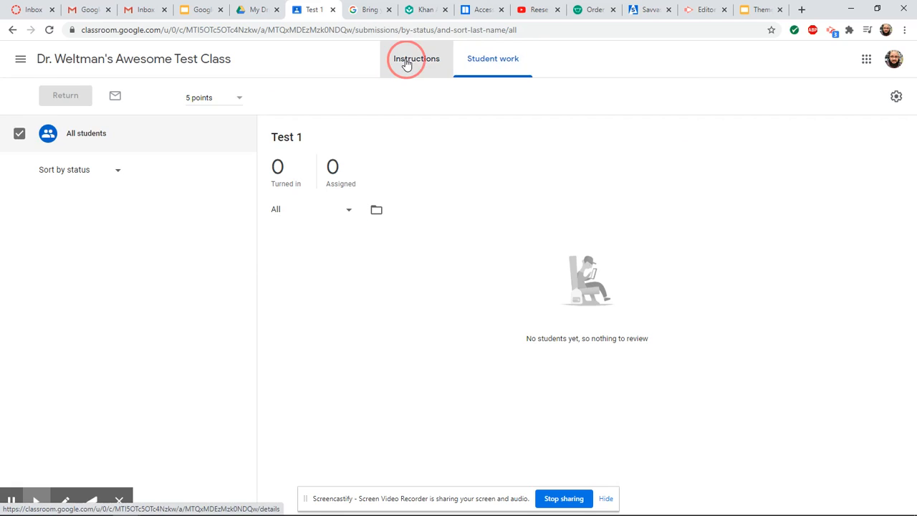
left_click(113, 61)
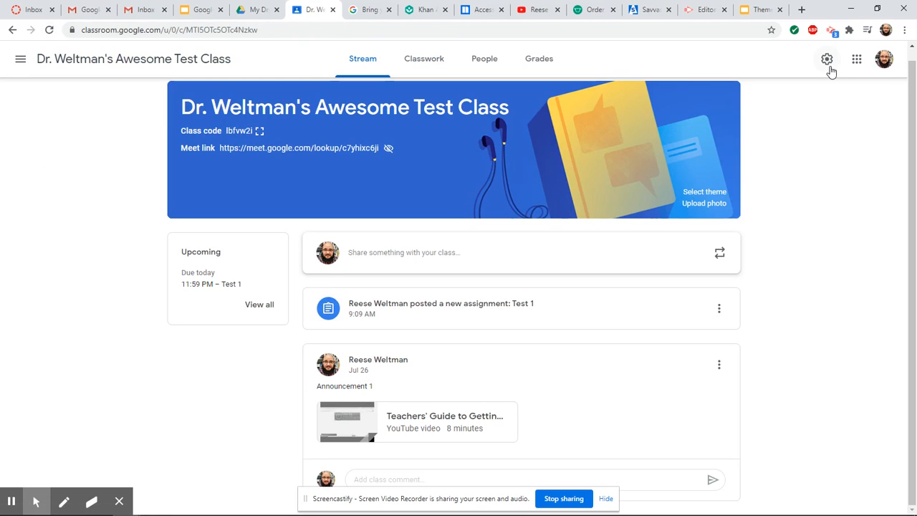
Step: In the class settings, set Classwork on the stream to "Hide notifications" and save
left_click(830, 66)
scroll(753, 303, "down", 3)
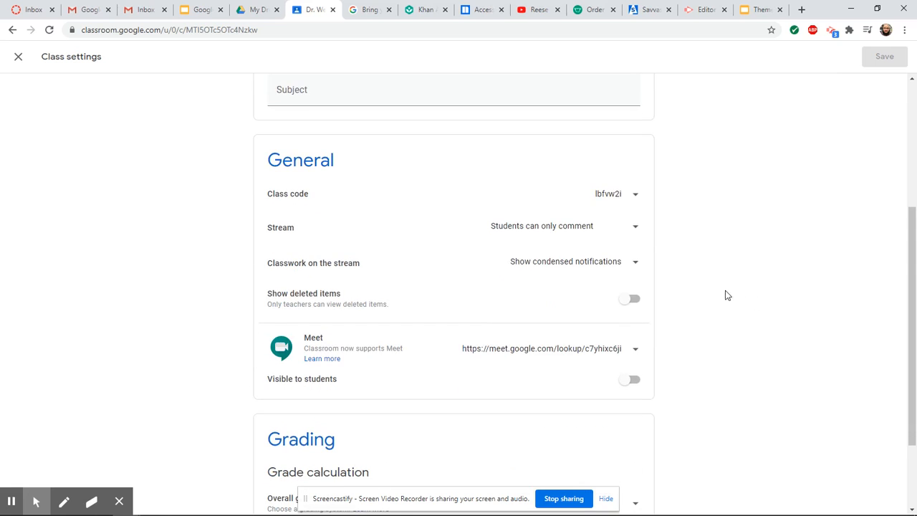
left_click(633, 269)
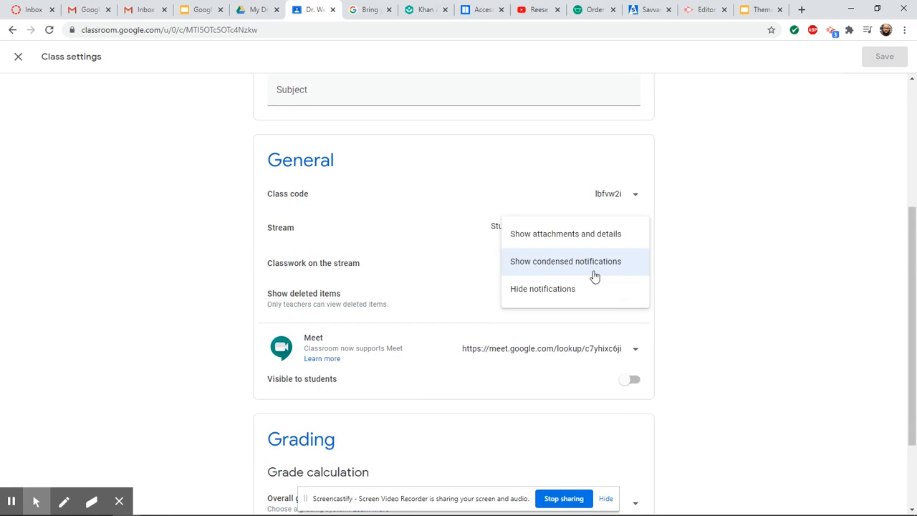
left_click(565, 291)
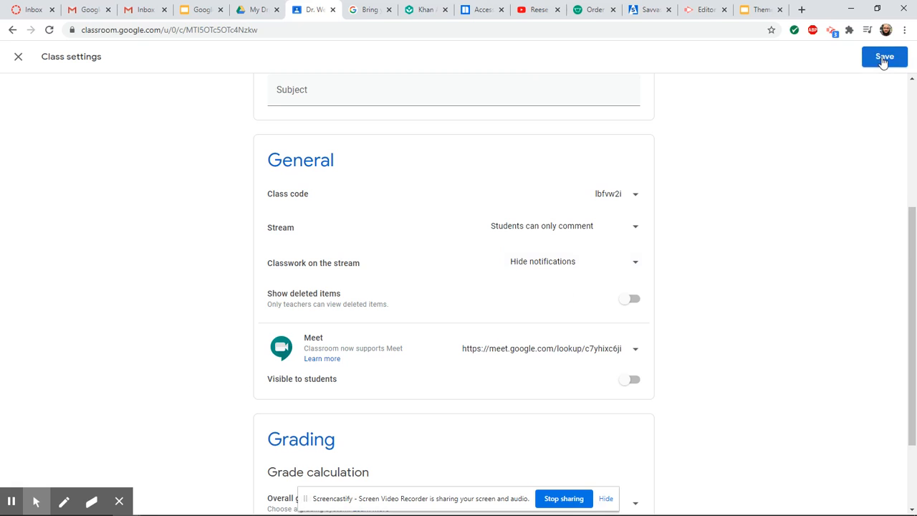
left_click(884, 57)
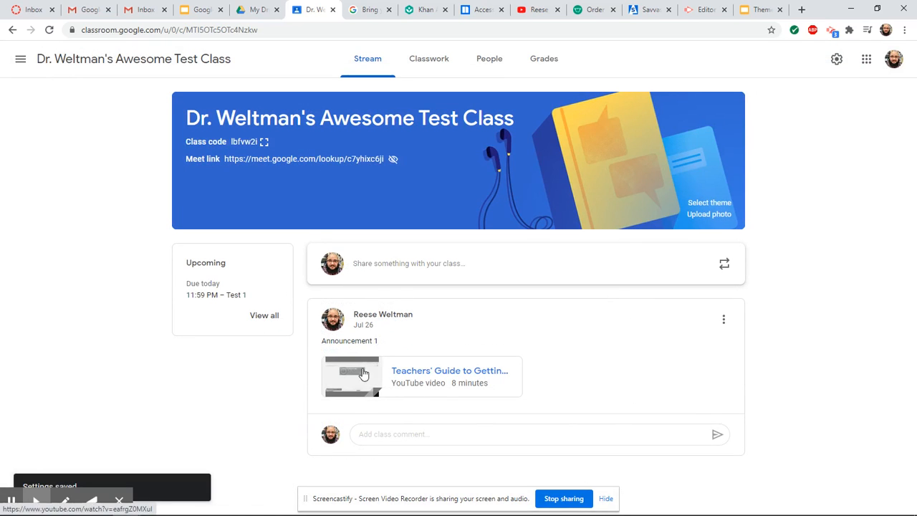
Step: View the full list of upcoming work to review, and compare the class's Classwork page with its stream
left_click(263, 316)
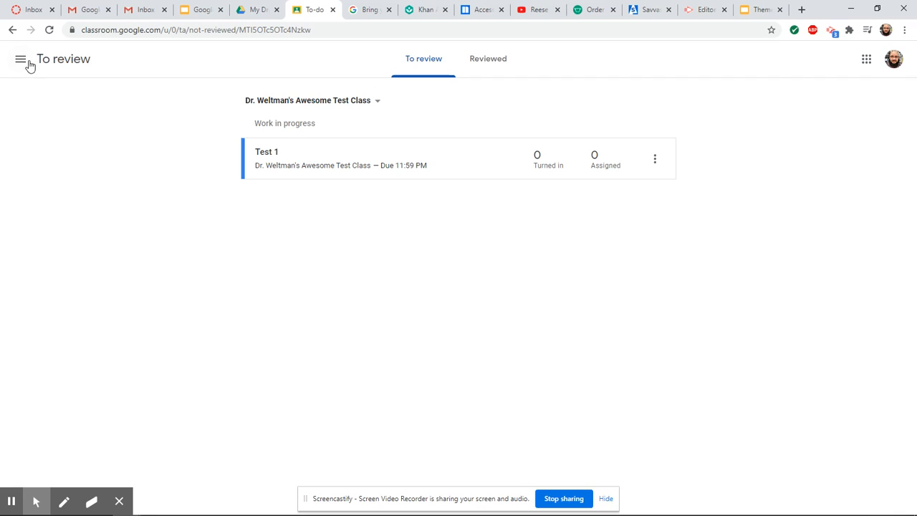
left_click(10, 30)
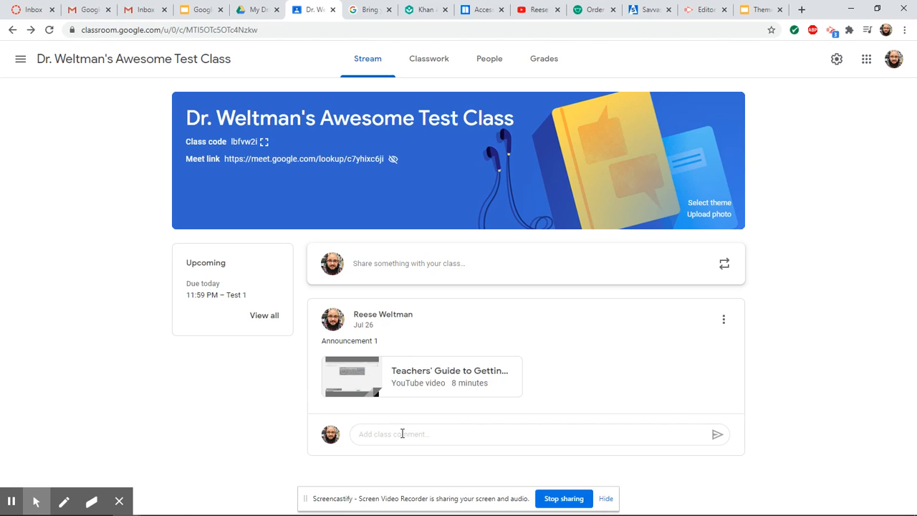
left_click(434, 66)
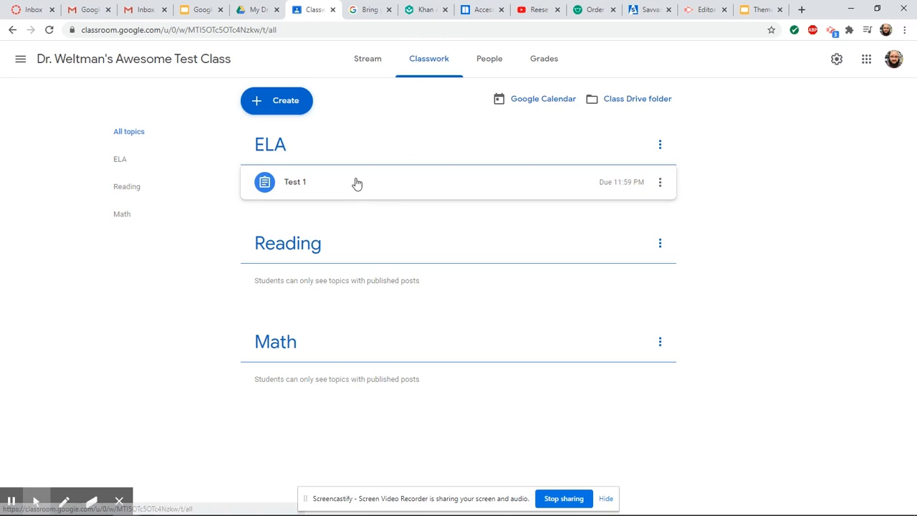
left_click(382, 64)
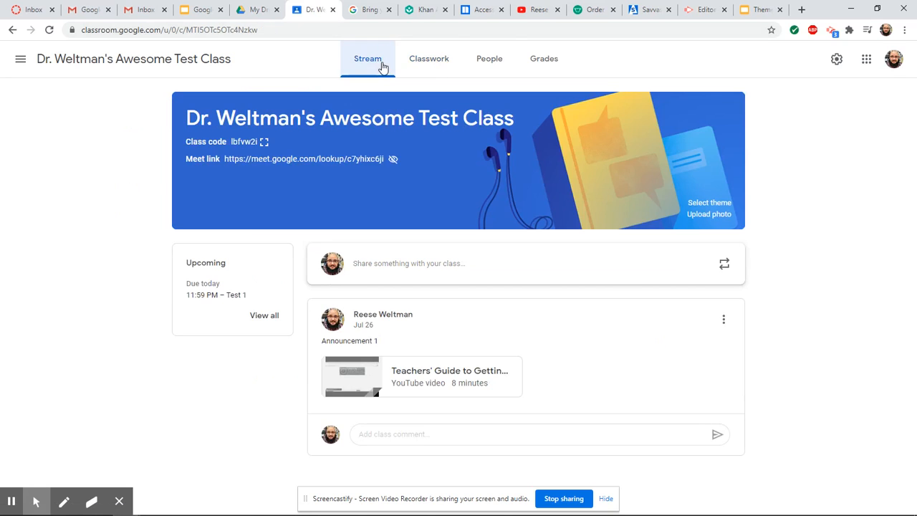
Step: Create a new classwork assignment titled "Test 2" with the instructions "Do this"
left_click(430, 60)
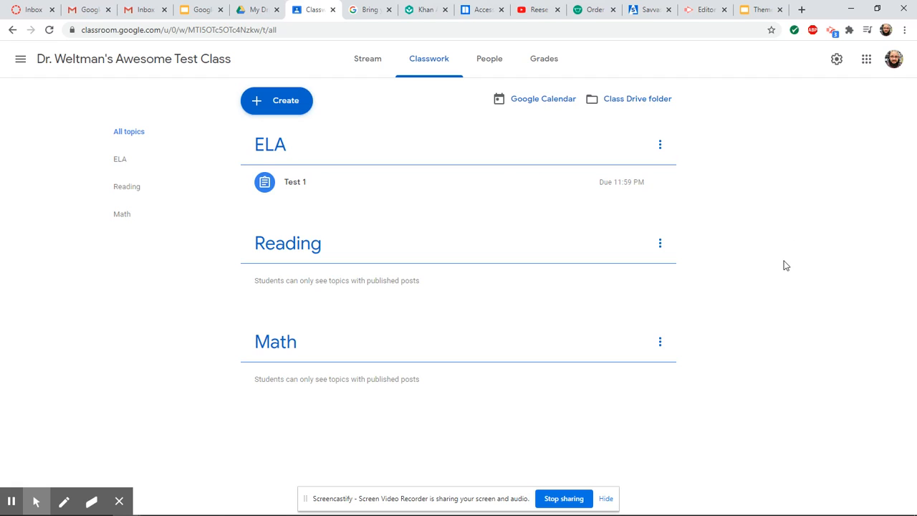
left_click(278, 103)
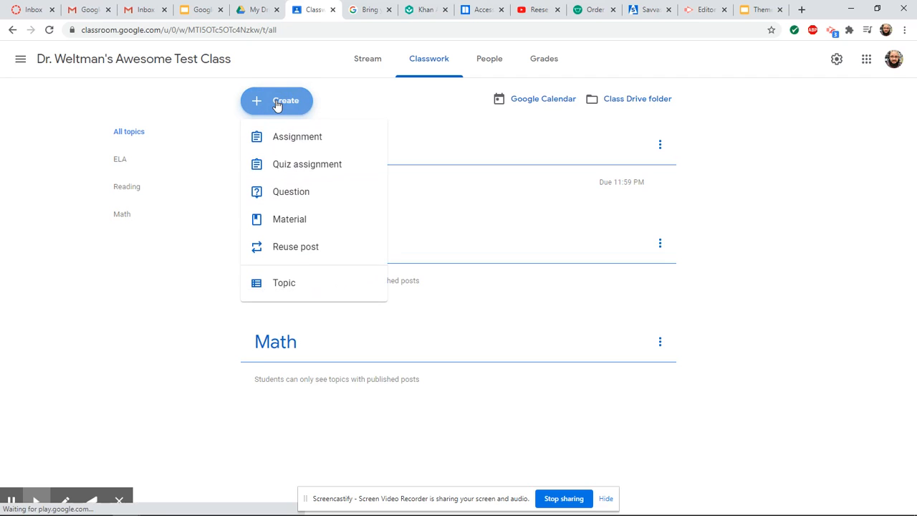
left_click(293, 143)
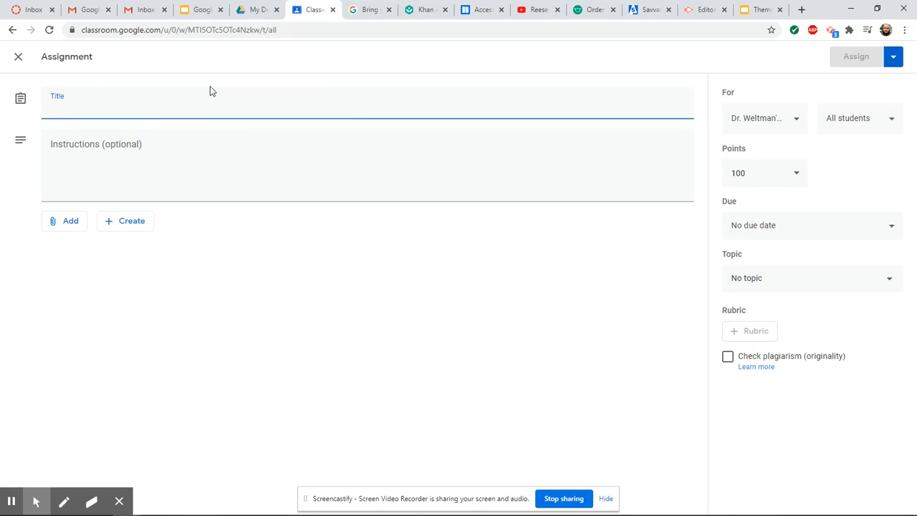
type("Test 2")
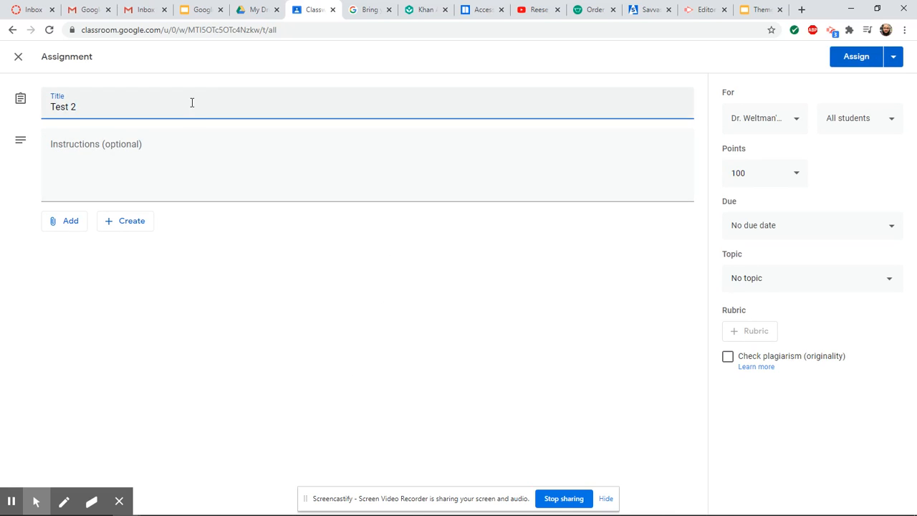
left_click(177, 168)
type("Do this")
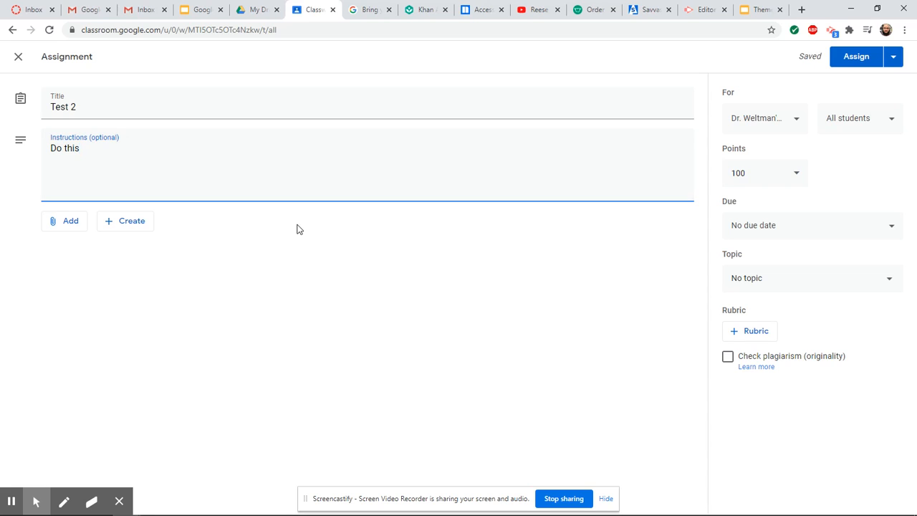
left_click(63, 223)
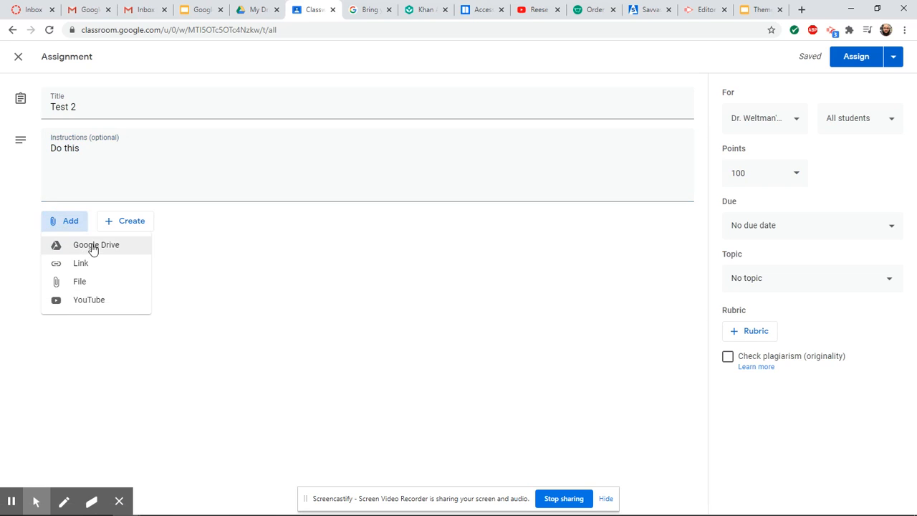
left_click(93, 248)
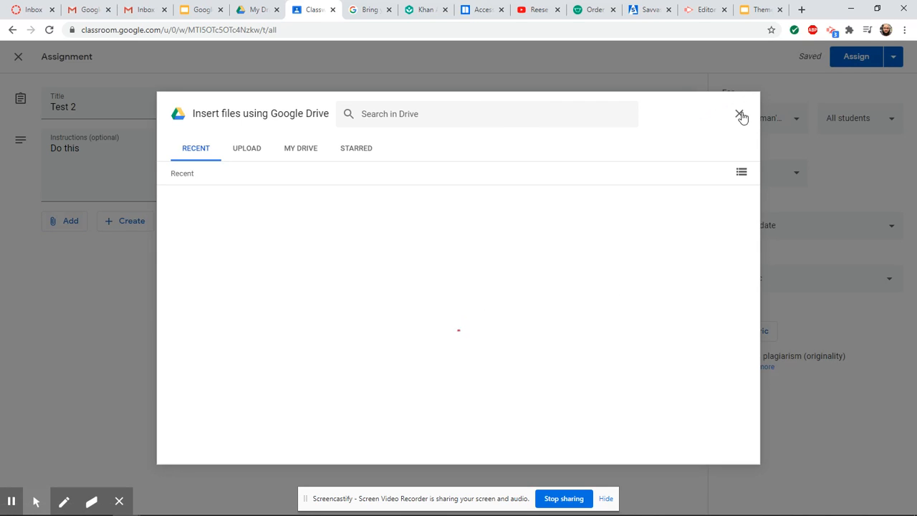
left_click(740, 116)
Step: Attach the video 12-1.webm from the Screencastify folder of My Drive to the Test 2 assignment
left_click(72, 224)
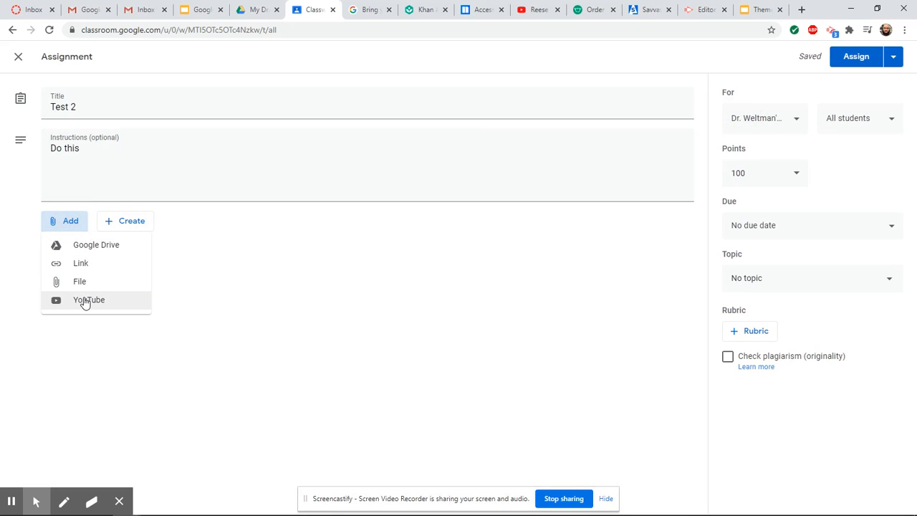
left_click(80, 246)
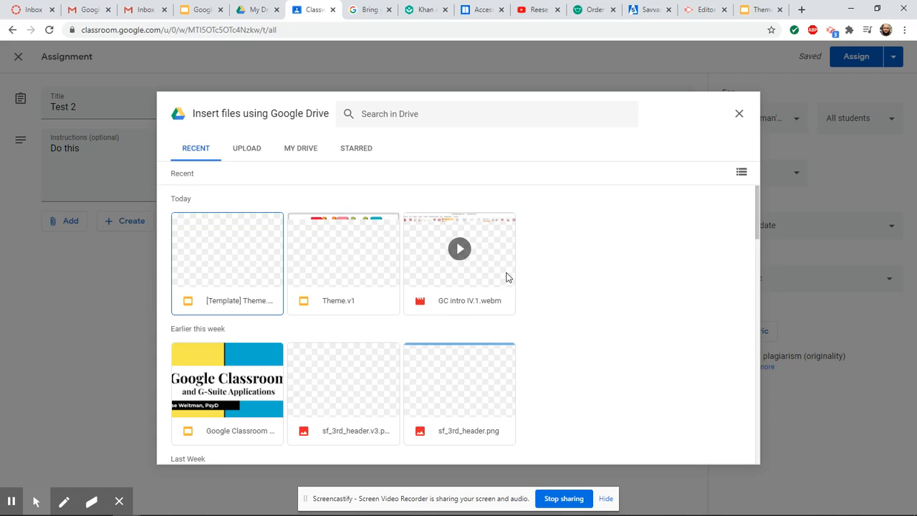
scroll(566, 294, "down", 3)
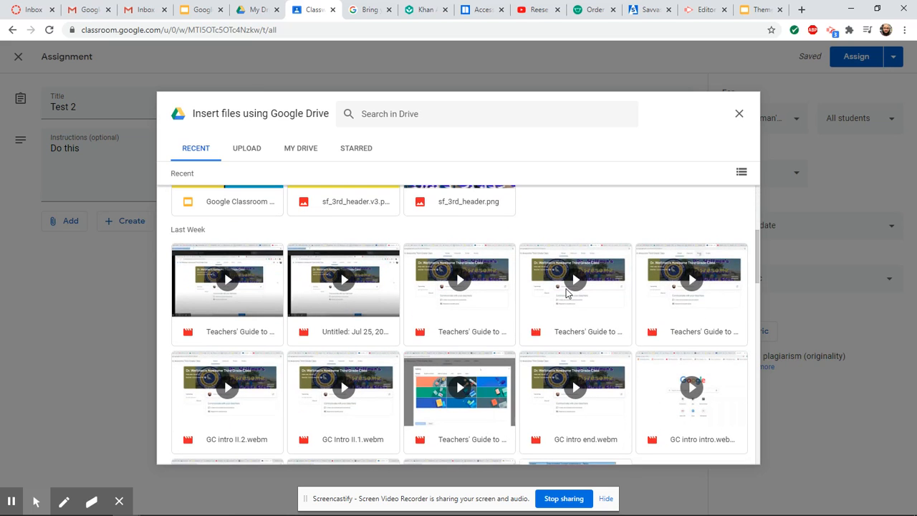
scroll(566, 292, "down", 3)
scroll(566, 293, "down", 3)
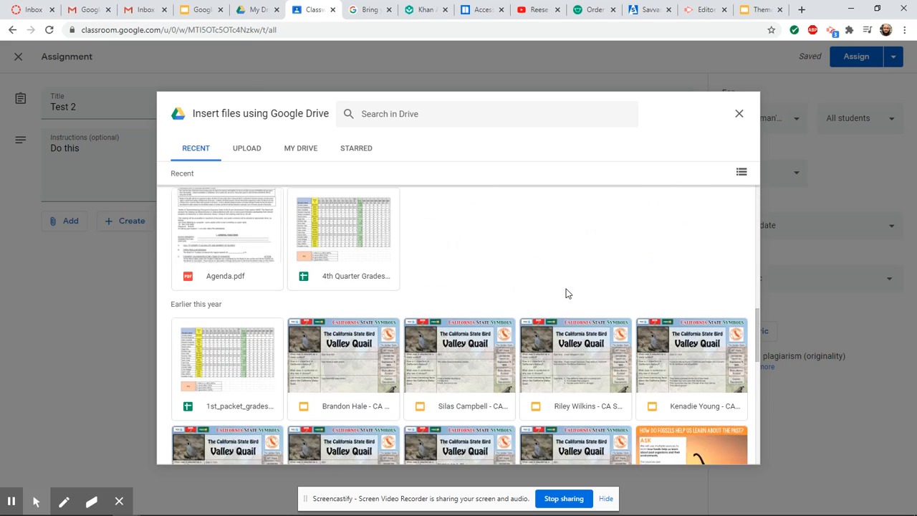
scroll(566, 293, "down", 10)
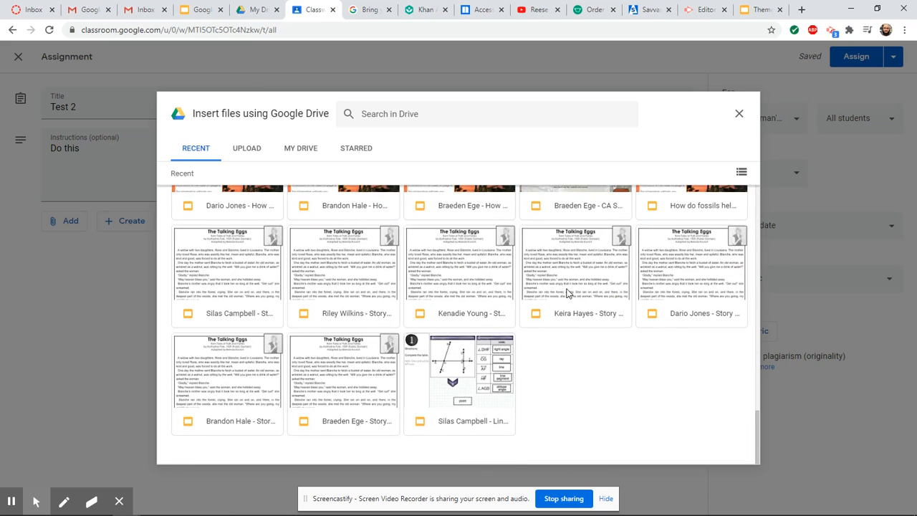
scroll(566, 292, "up", 20)
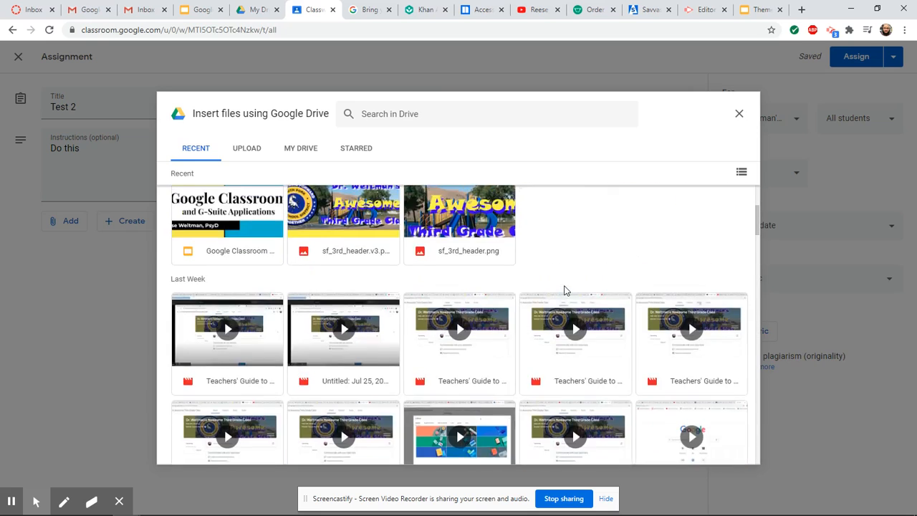
left_click(297, 148)
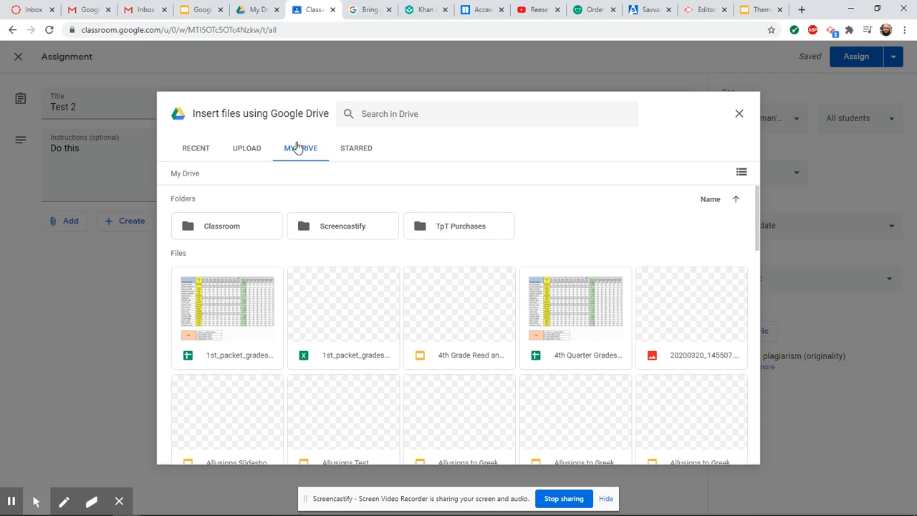
left_click(338, 229)
double_click(338, 230)
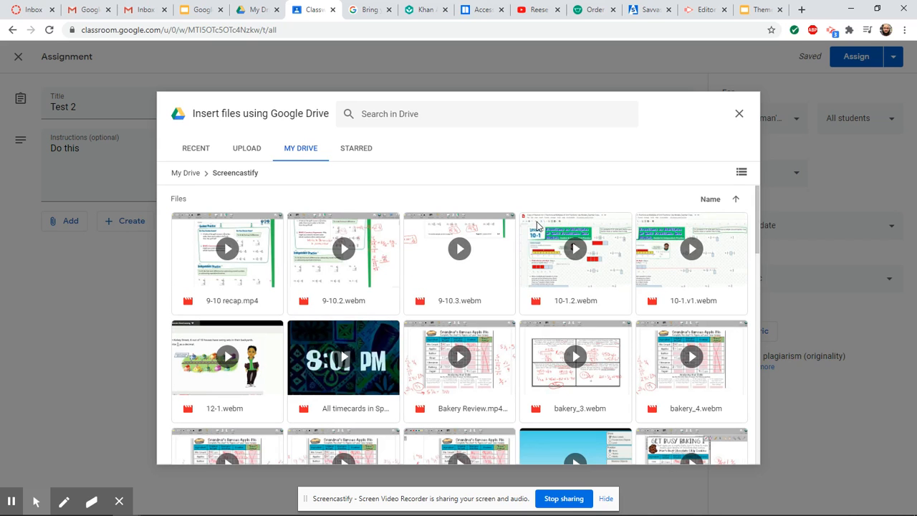
left_click(202, 382)
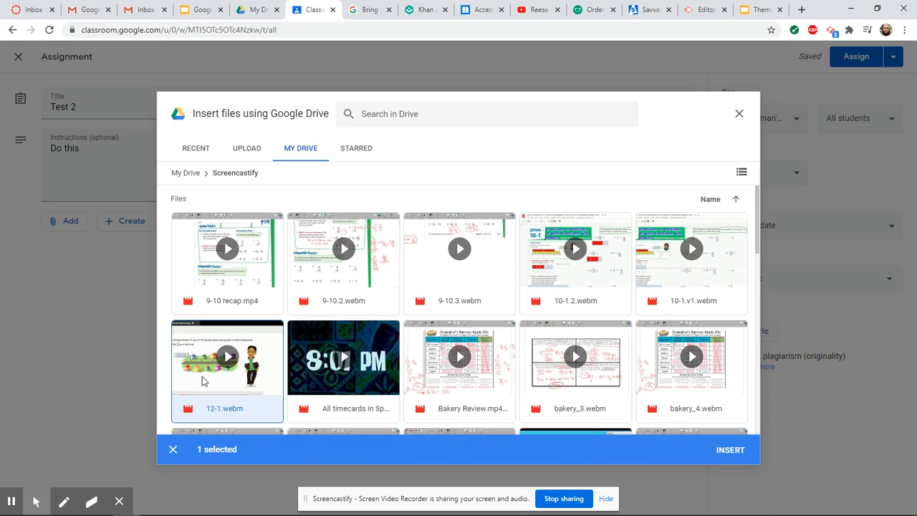
left_click(731, 449)
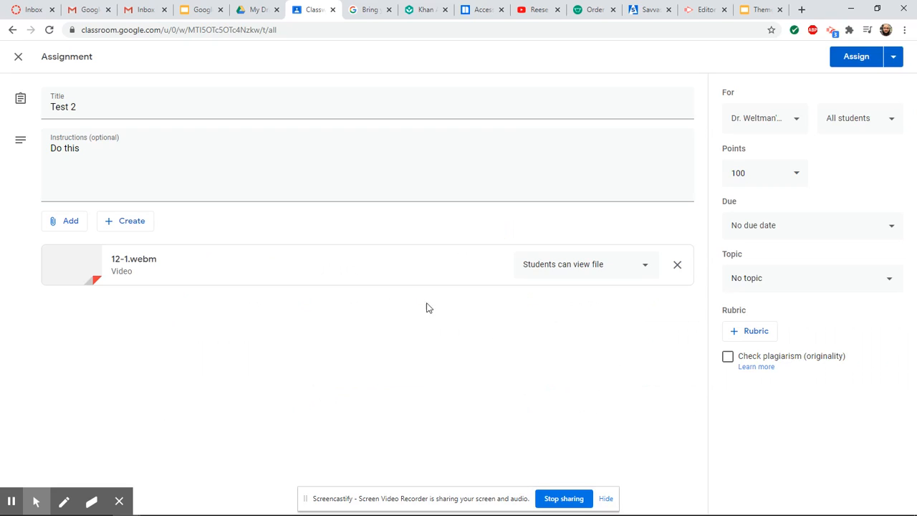
Step: Extend the instructions to "Do this:" followed by the lines "1. watch the Pearson video below" and "2. complete the worksheet (Google Slides)"
left_click(113, 150)
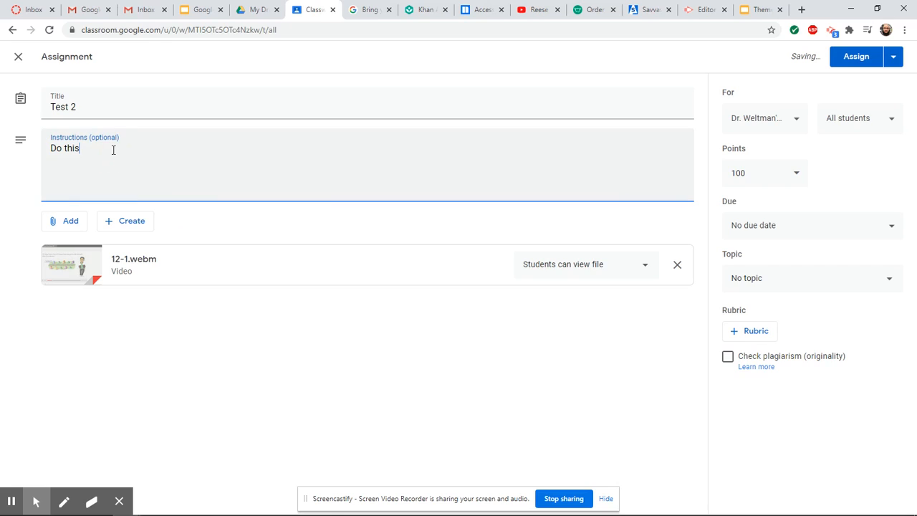
type(":")
key("Return")
type("1. watch the Pearson video below")
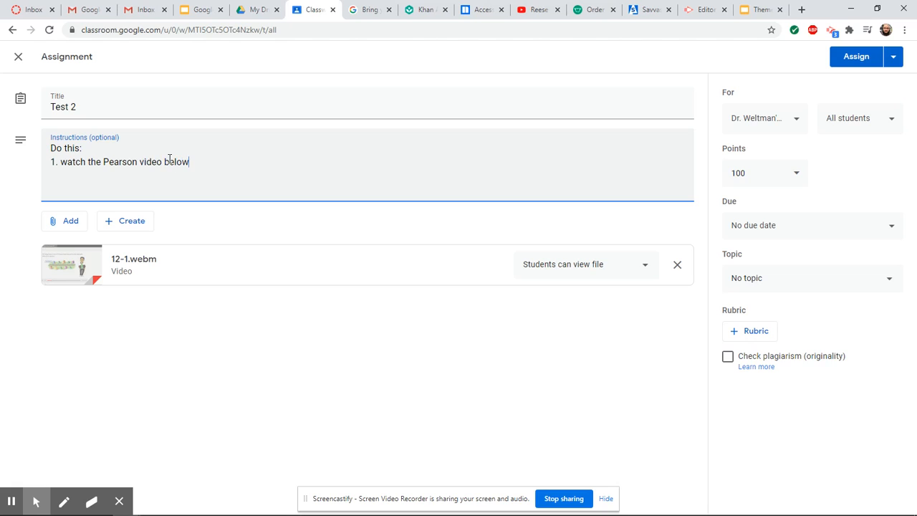
type(" 2. complete the worksheet")
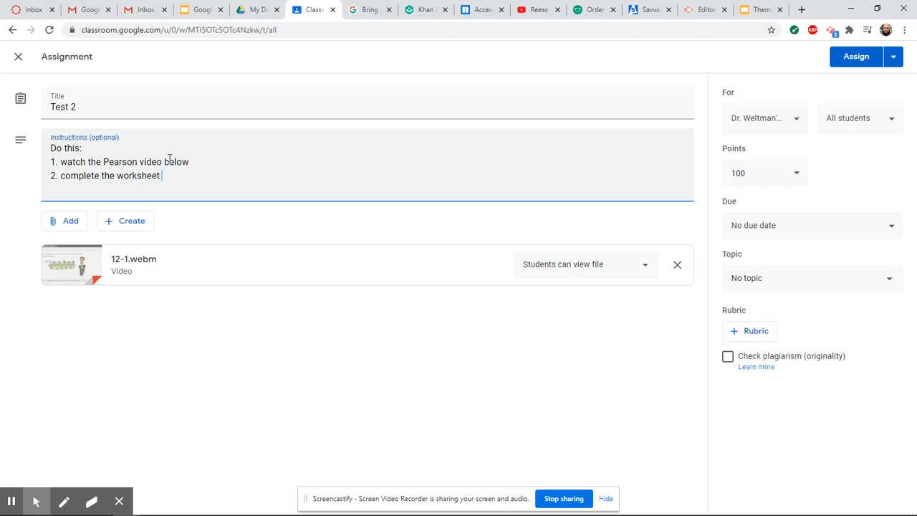
type(" (Google Slides")
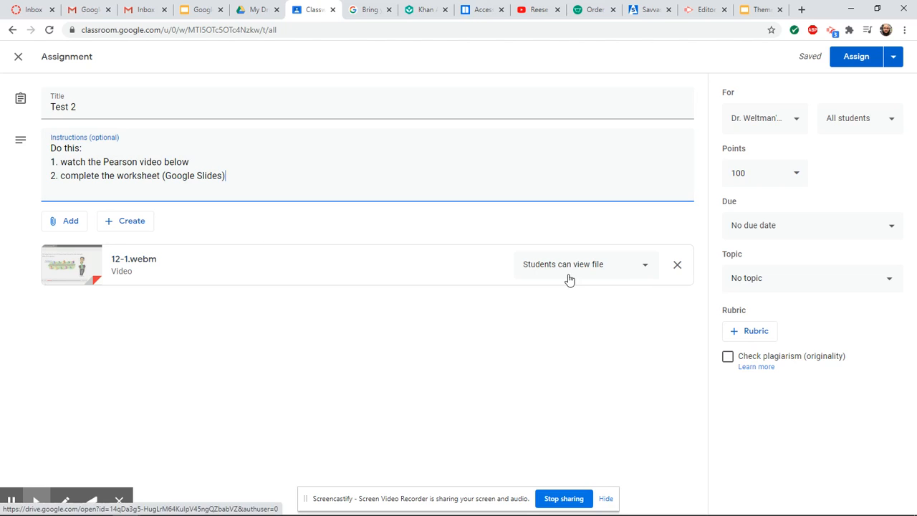
Step: Review the student access options for the 12-1.webm attachment and keep "Students can view file"
left_click(644, 267)
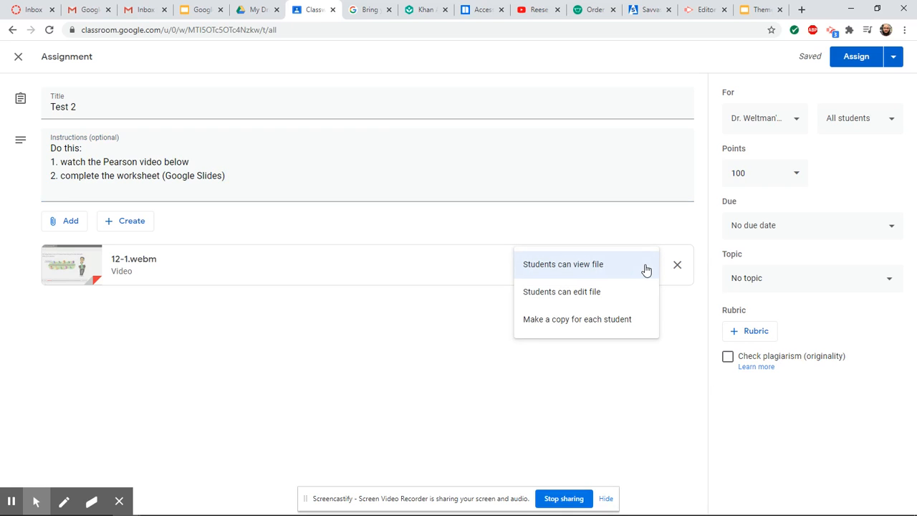
left_click(646, 266)
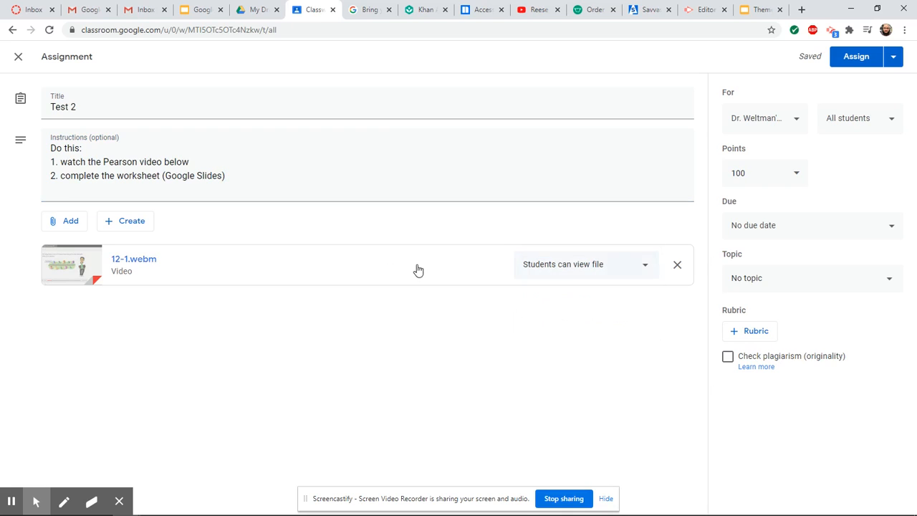
Step: Attach the Google Form "Giraffes and Their Markings" from My Drive to the assignment
left_click(70, 222)
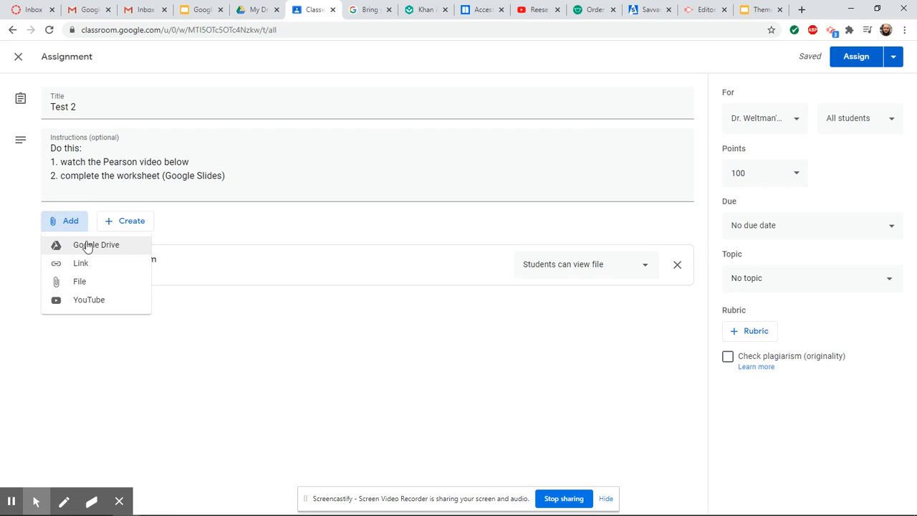
left_click(86, 246)
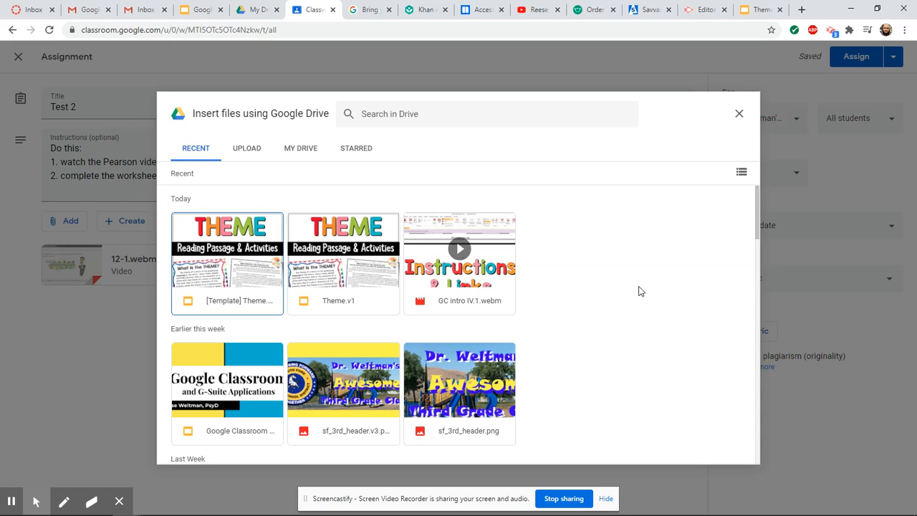
scroll(569, 269, "down", 5)
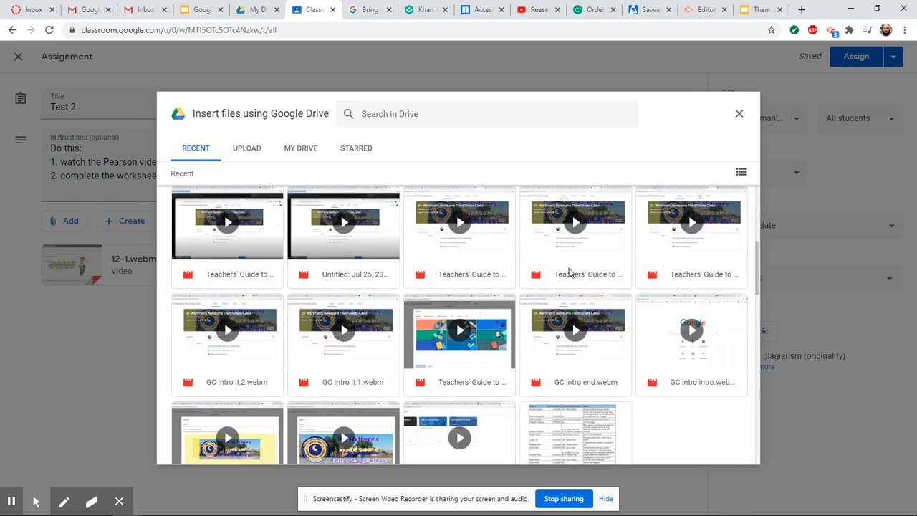
scroll(566, 269, "up", 5)
left_click(302, 149)
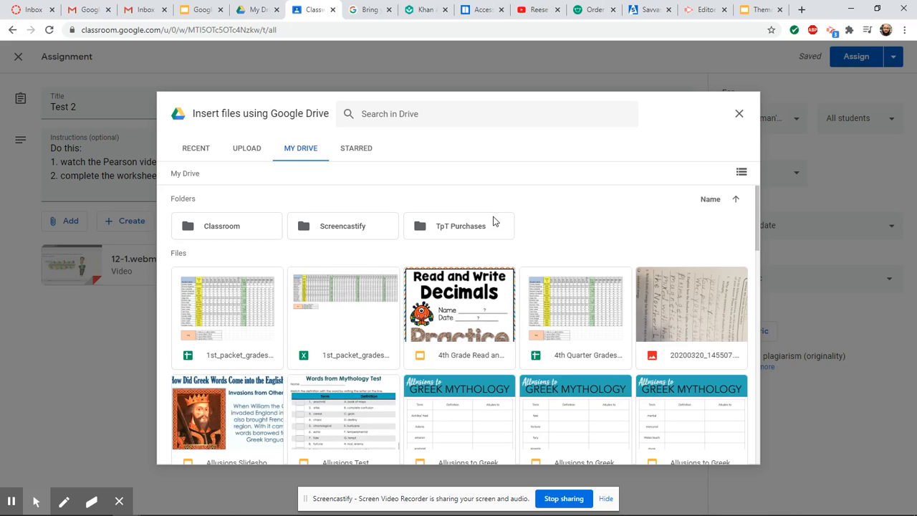
scroll(560, 220, "down", 6)
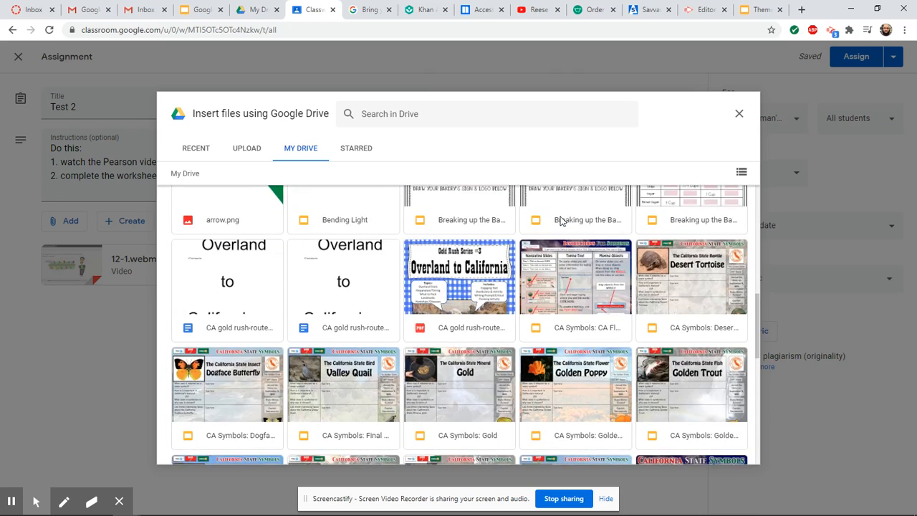
scroll(561, 220, "down", 3)
scroll(561, 220, "down", 12)
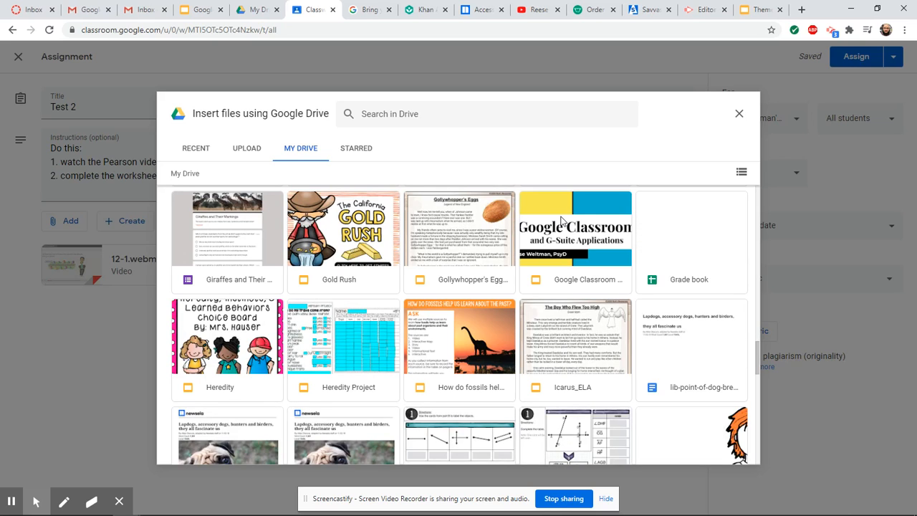
scroll(561, 220, "up", 2)
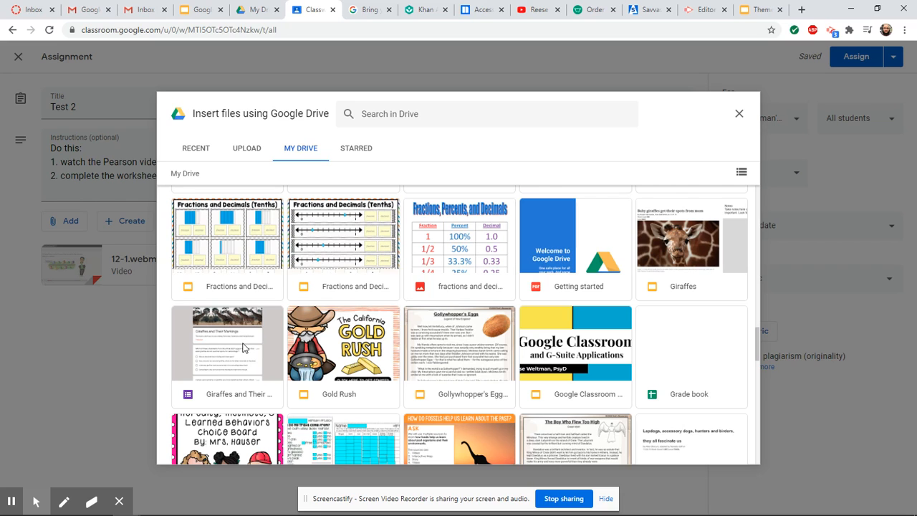
scroll(242, 347, "down", 2)
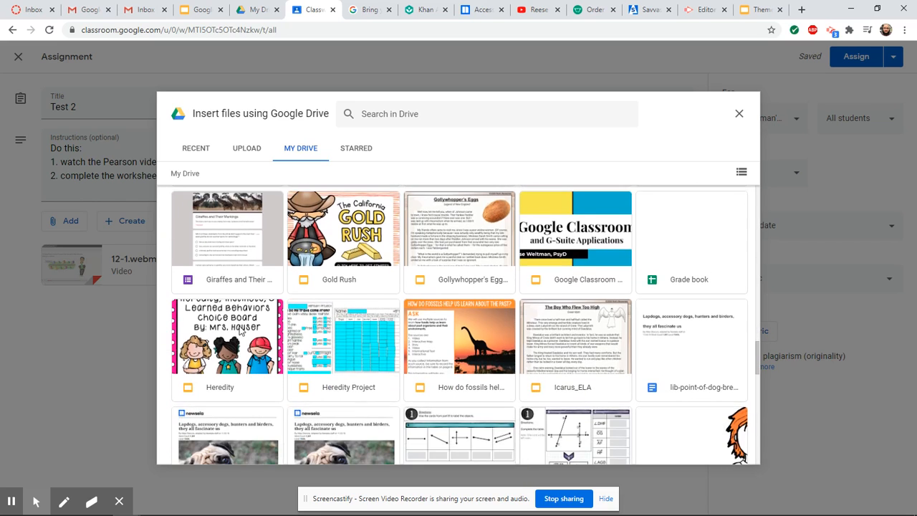
scroll(225, 285, "up", 1)
left_click(222, 283)
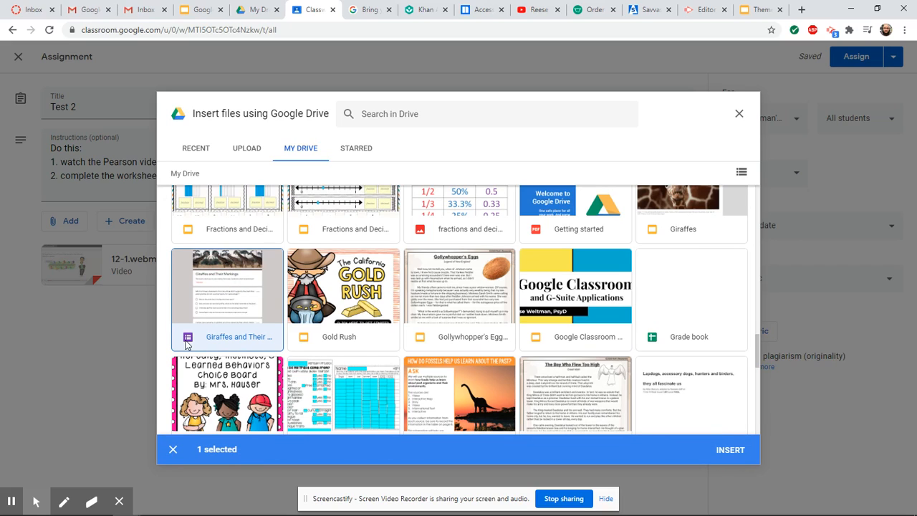
left_click(731, 450)
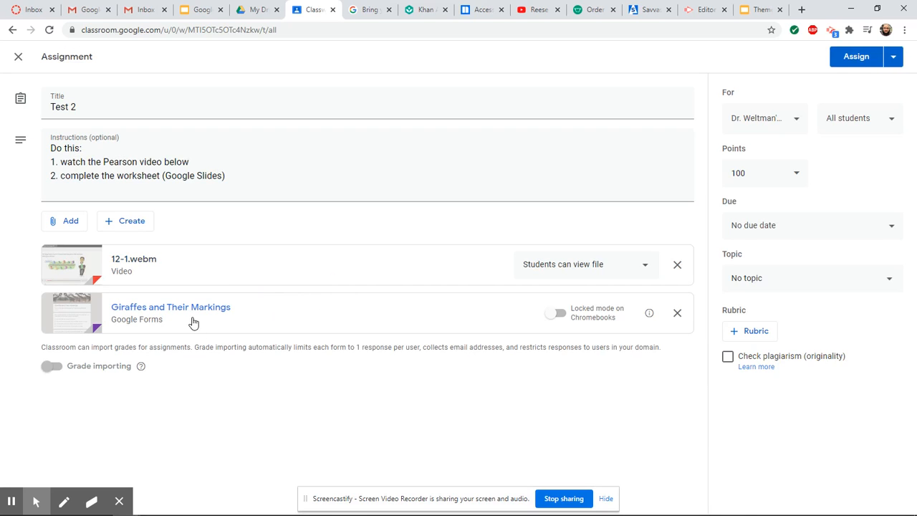
Step: Replace "Slides" with "Forms" in the second line of the assignment instructions
double_click(214, 175)
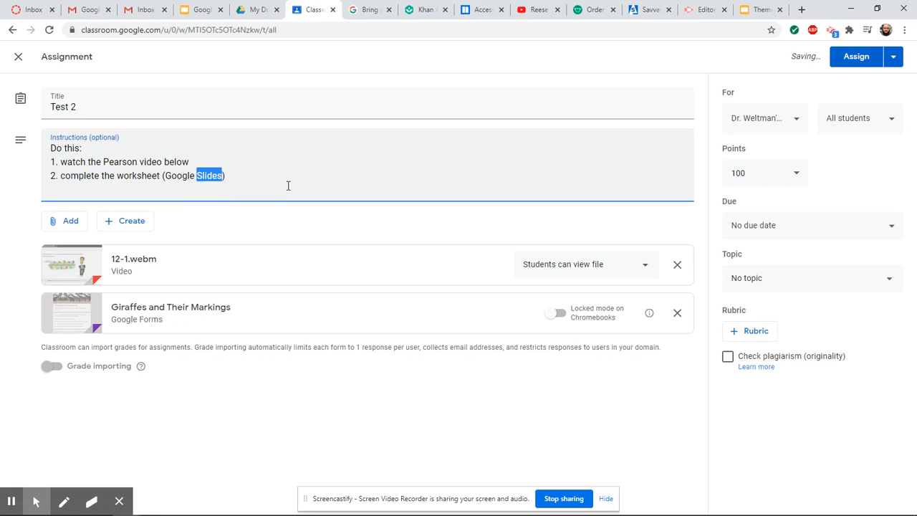
type("Forms")
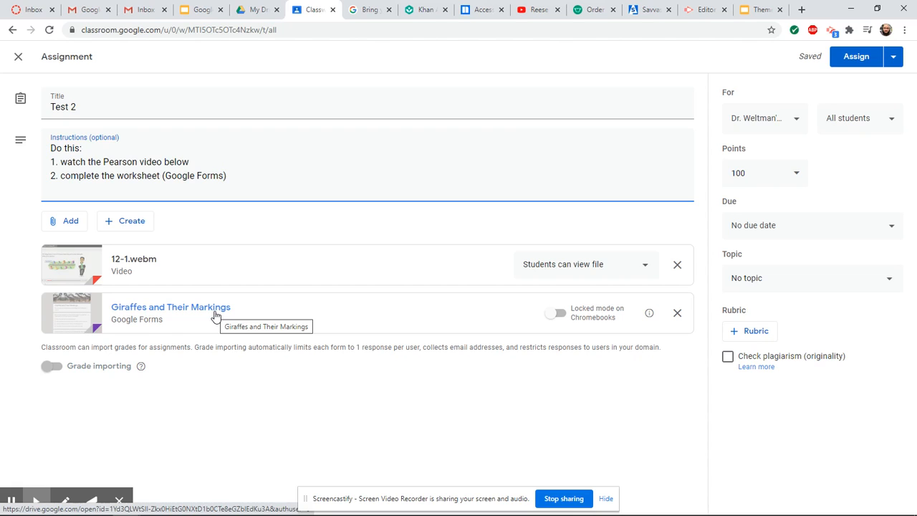
Step: Open the attached giraffe form, look through its quiz questions, and close it to return to the assignment
left_click(214, 312)
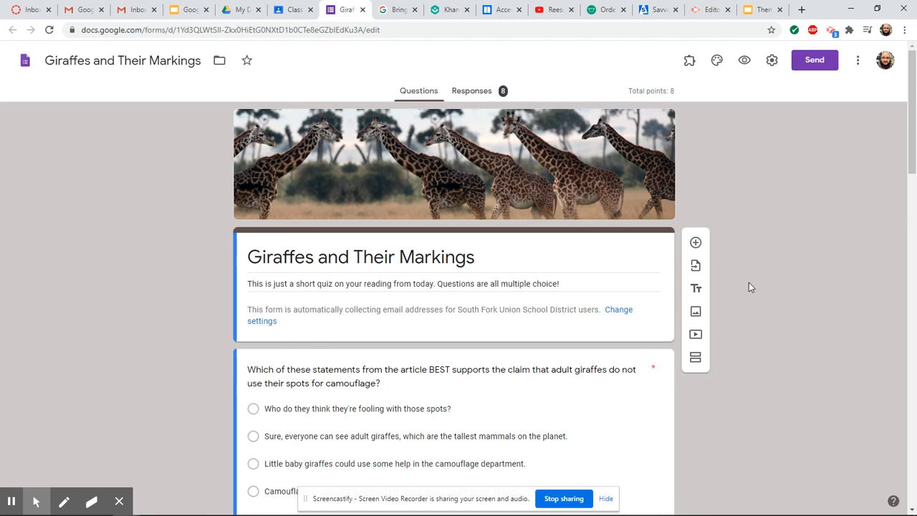
scroll(749, 287, "down", 3)
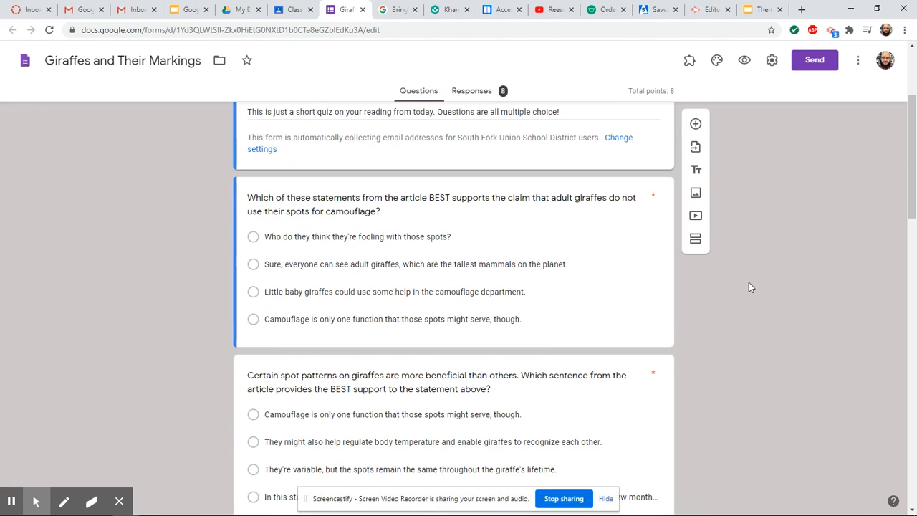
scroll(749, 286, "down", 15)
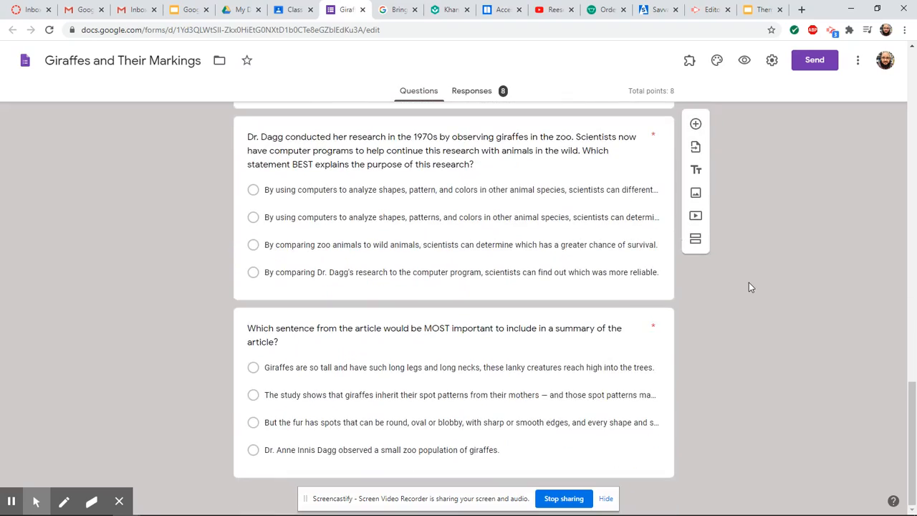
scroll(749, 287, "up", 15)
scroll(749, 286, "up", 3)
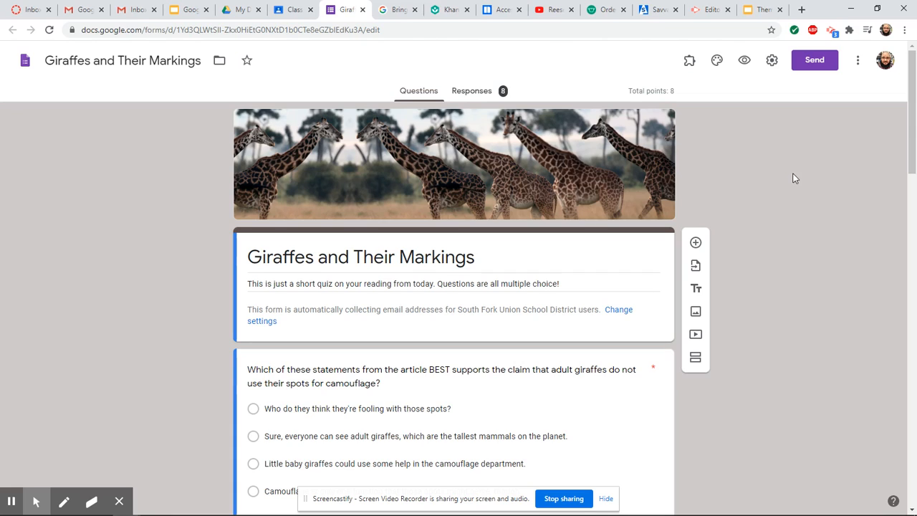
left_click(363, 10)
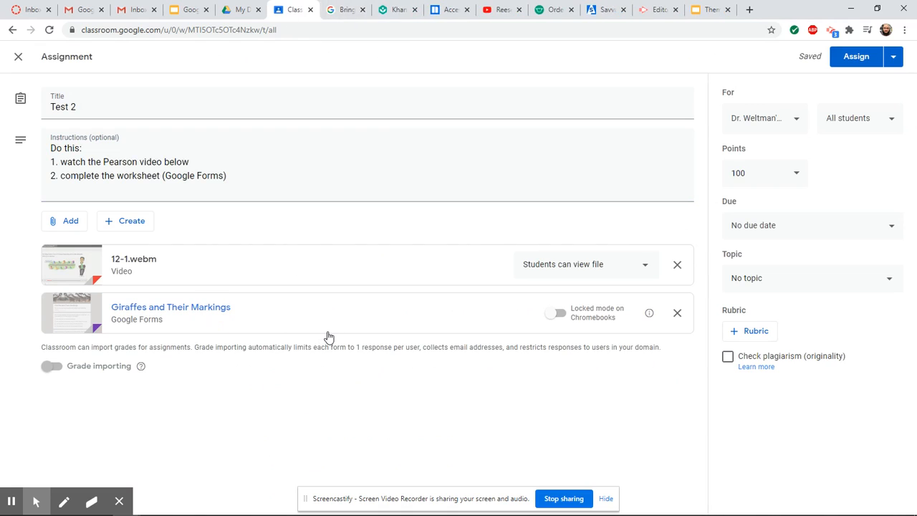
Step: Try to turn on Grade importing and Locked mode on Chromebooks for the attached form
left_click(58, 366)
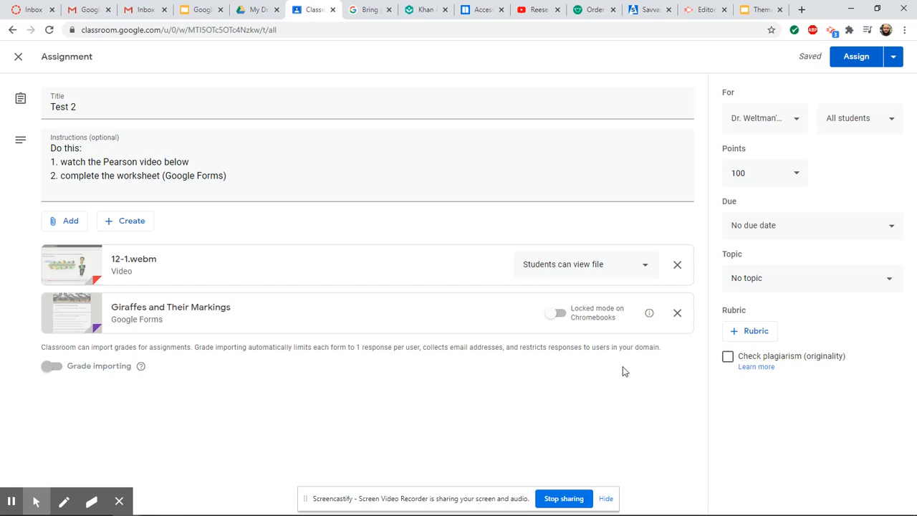
left_click(560, 315)
left_click(554, 315)
Step: Review the attached giraffe form and the student access options for the 12-1.webm video, and close the form to return to the assignment
left_click(183, 313)
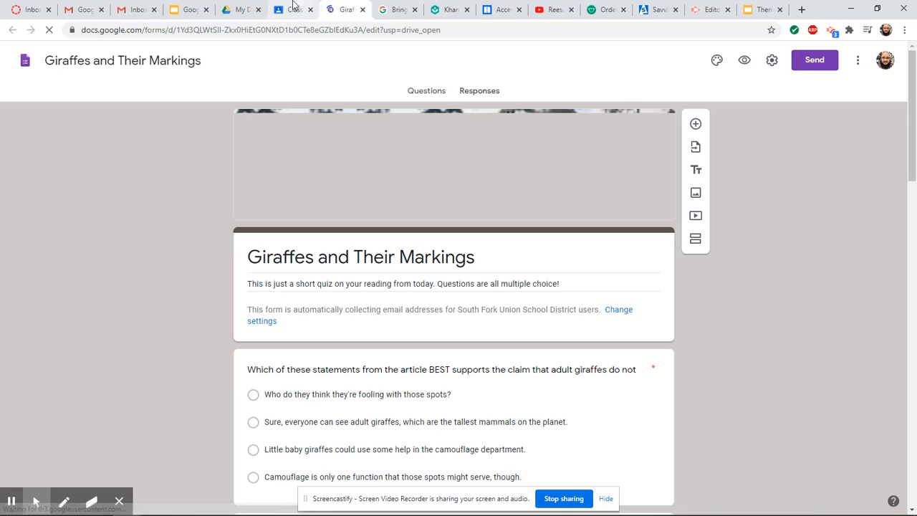
left_click(292, 10)
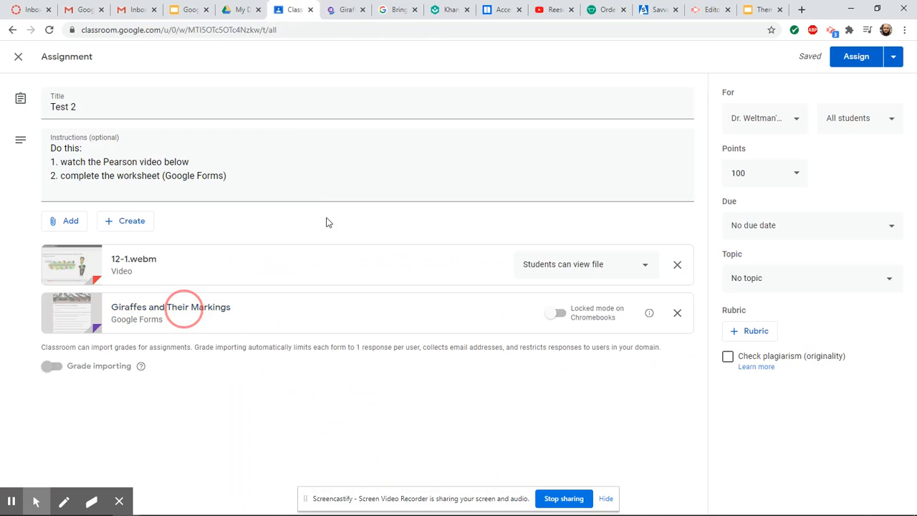
left_click(643, 266)
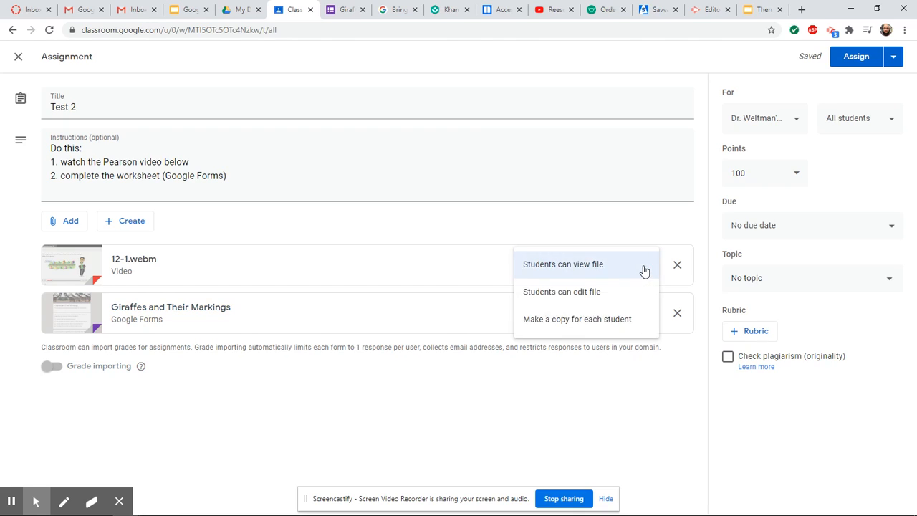
left_click(643, 266)
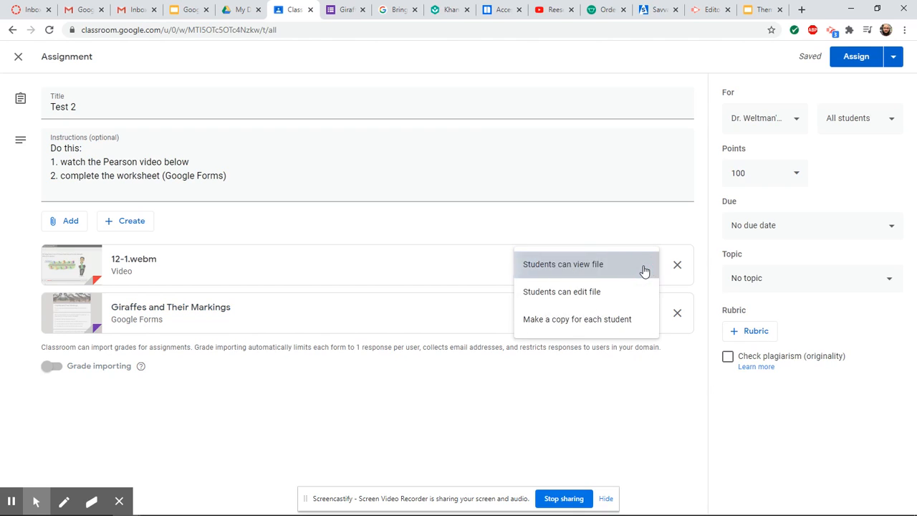
left_click(338, 9)
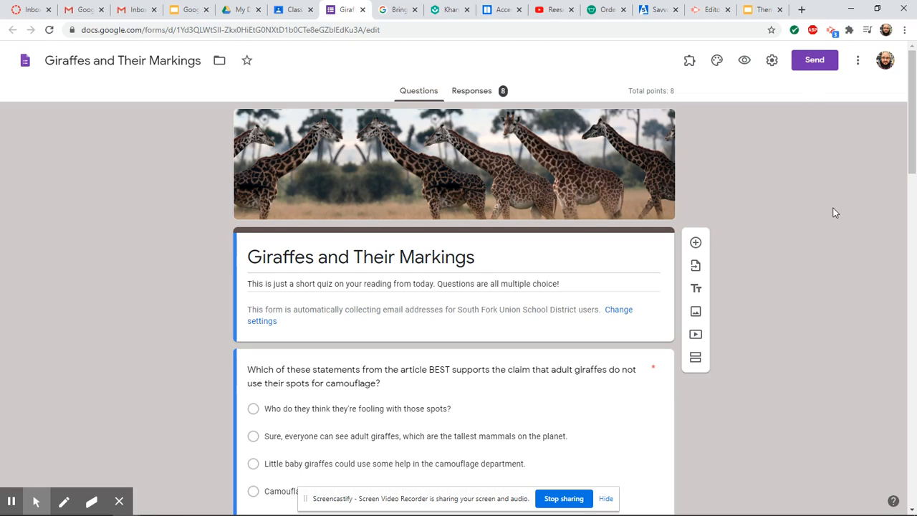
left_click(466, 95)
left_click(422, 94)
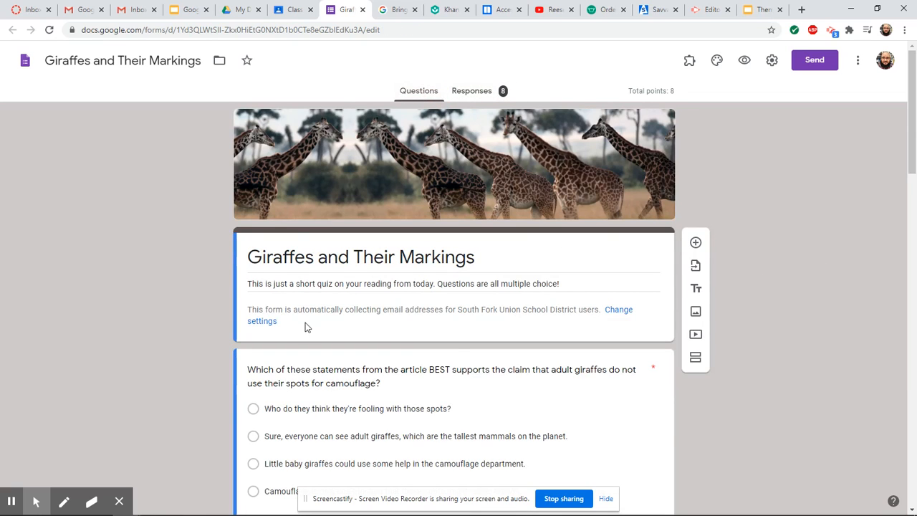
left_click(363, 10)
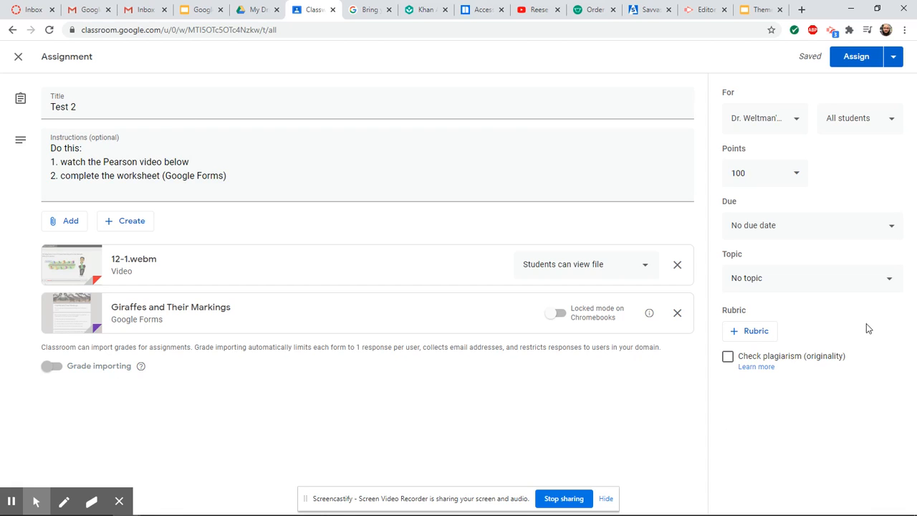
Step: Reuse the existing Test 1 rubric from this class for the Test 2 assignment
left_click(749, 332)
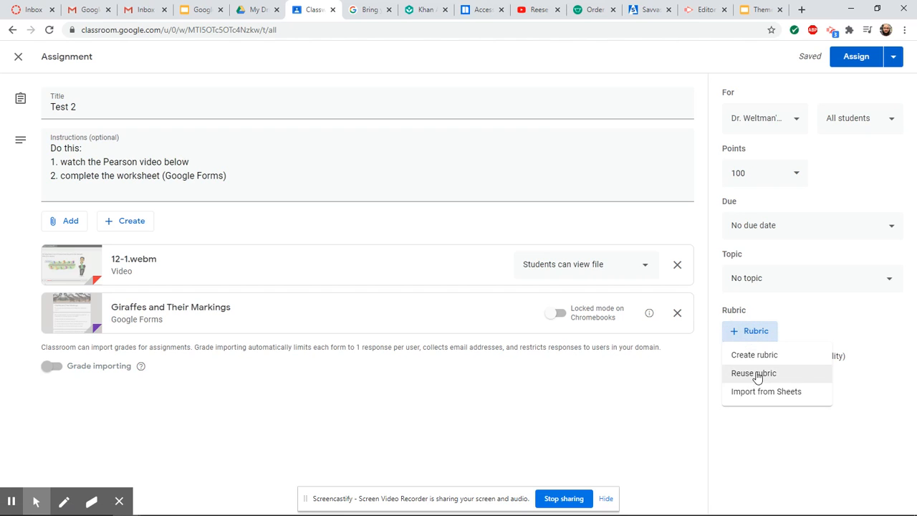
left_click(754, 372)
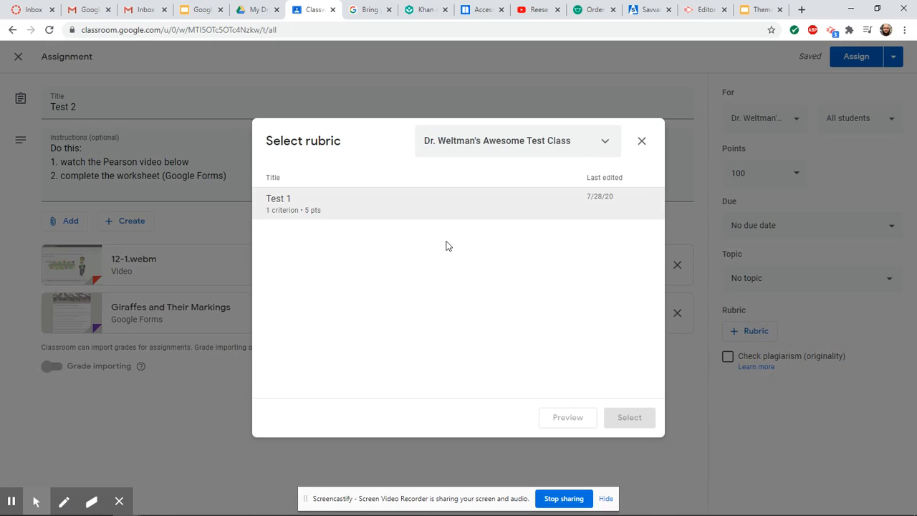
left_click(307, 201)
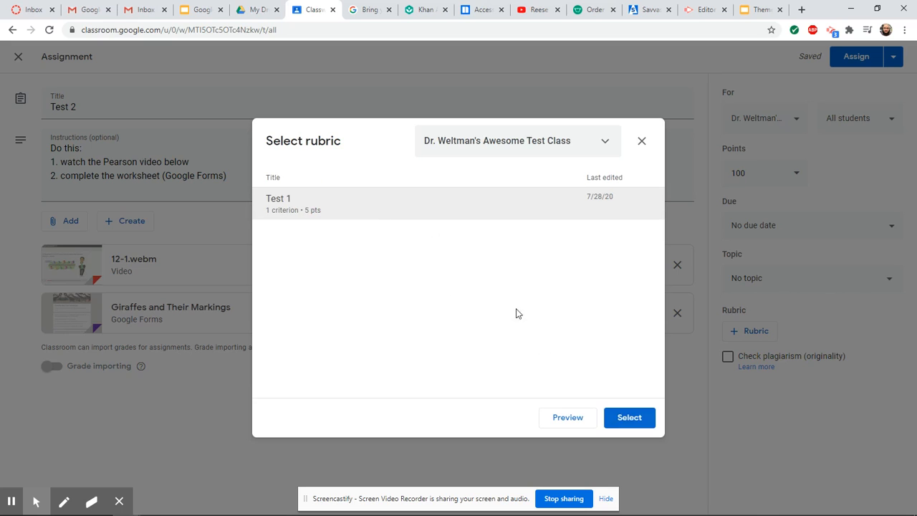
left_click(634, 422)
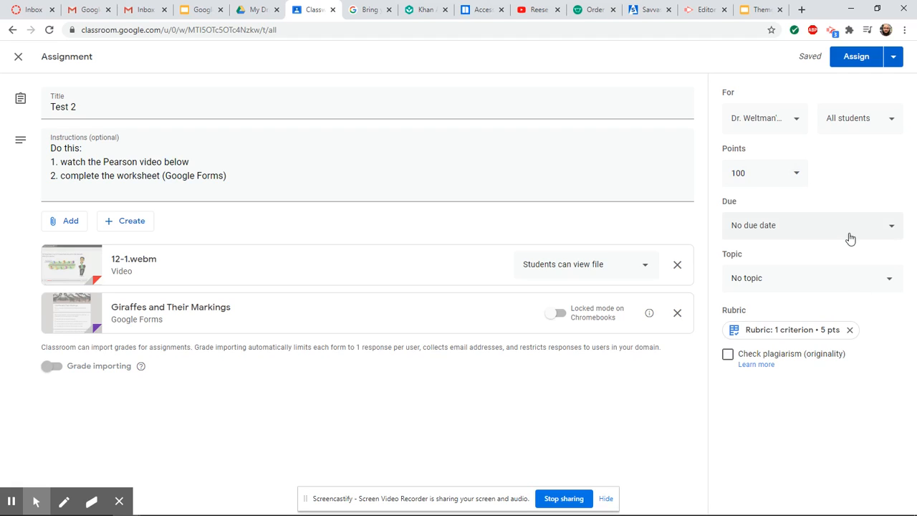
Step: Set the assignment's points to 5 to match the attached rubric
left_click(796, 174)
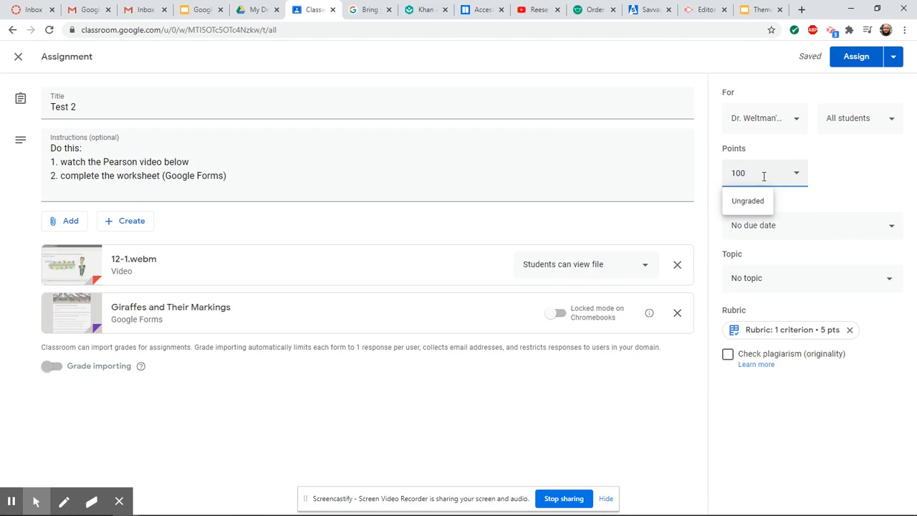
double_click(722, 174)
type("5")
left_click(885, 183)
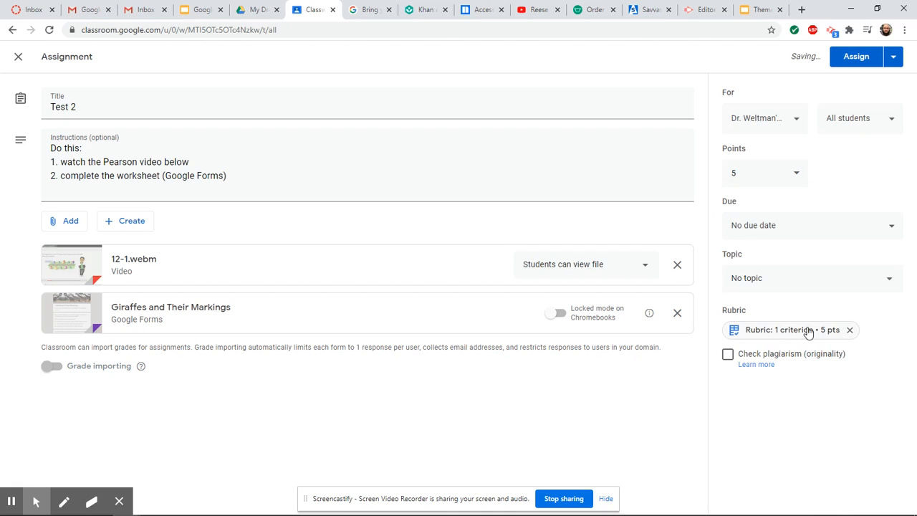
Step: Set the assignment's due date to Jul 29, 2020 at 11:59 PM and file it under the Math topic
left_click(808, 231)
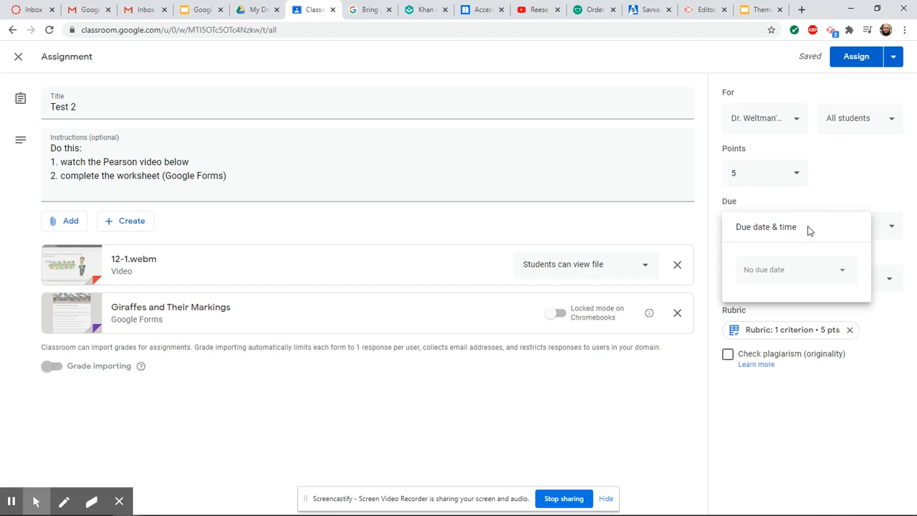
left_click(842, 270)
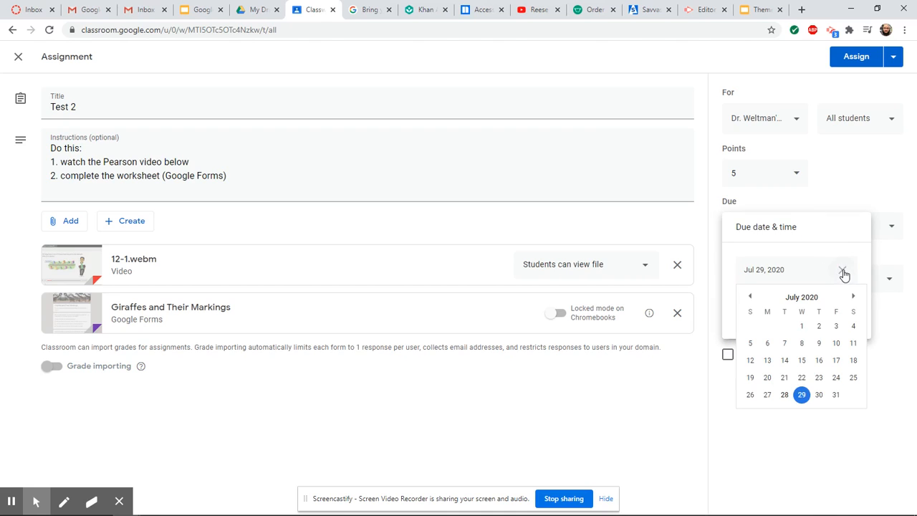
left_click(802, 395)
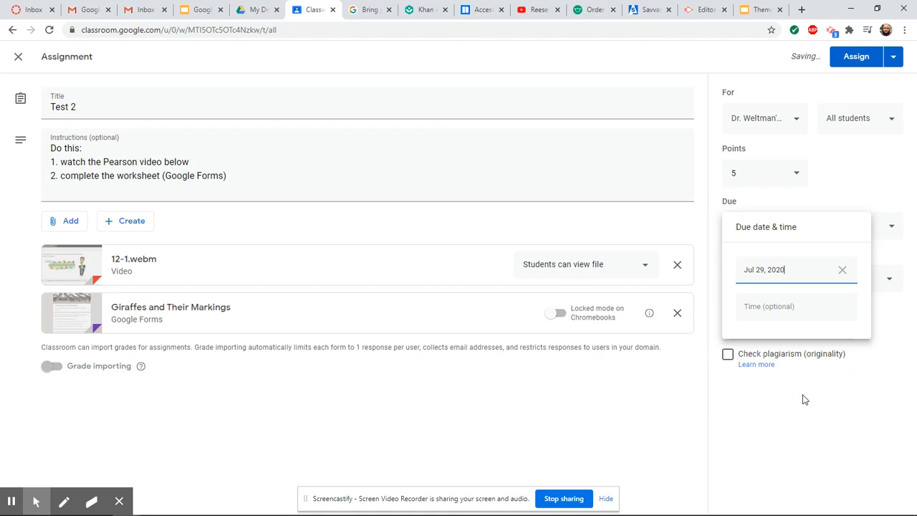
left_click(784, 306)
left_click(835, 194)
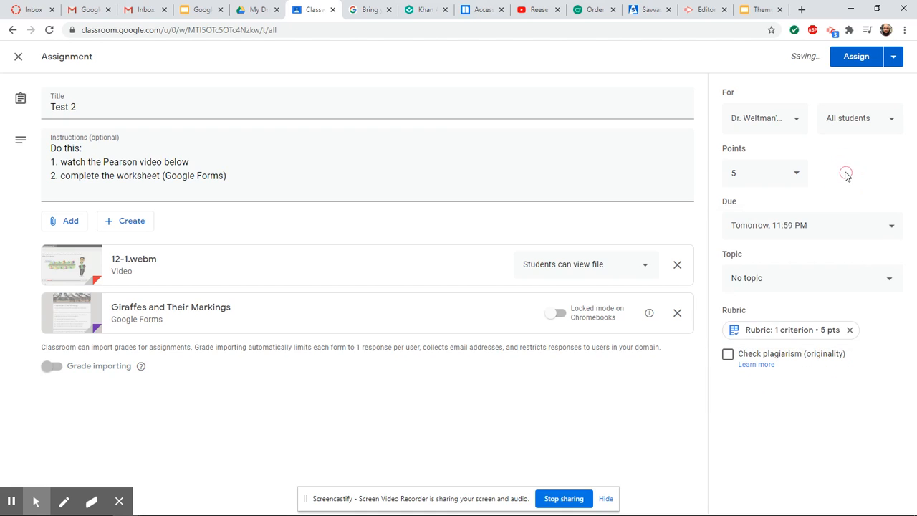
left_click(778, 286)
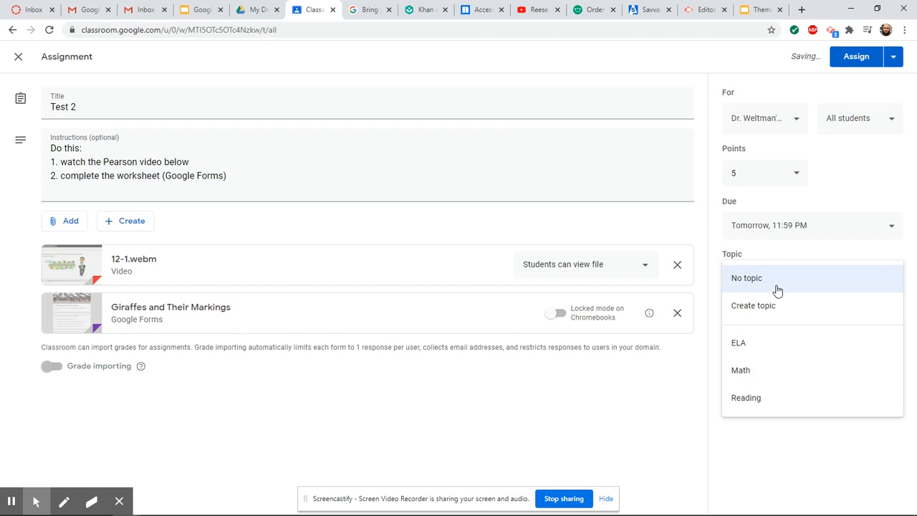
left_click(767, 374)
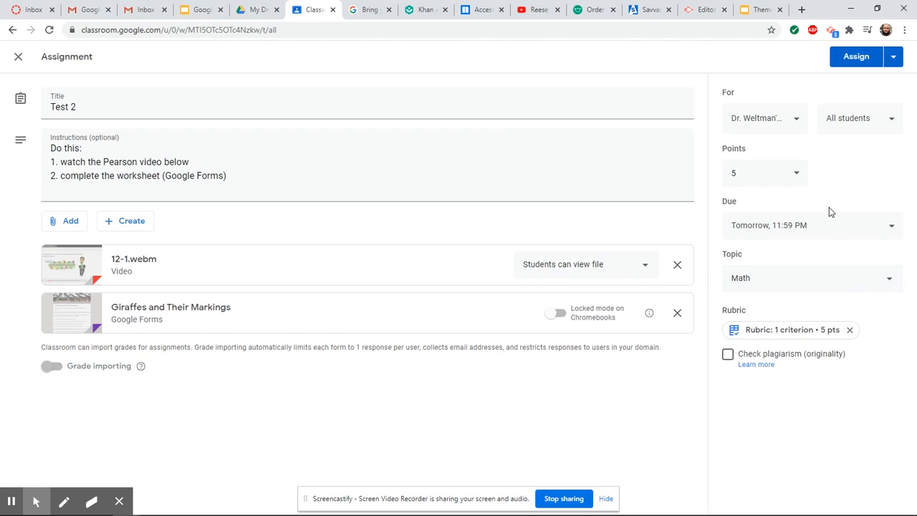
Step: Schedule the Test 2 assignment to post on Jul 29, 2020 at 6:00 AM
left_click(894, 58)
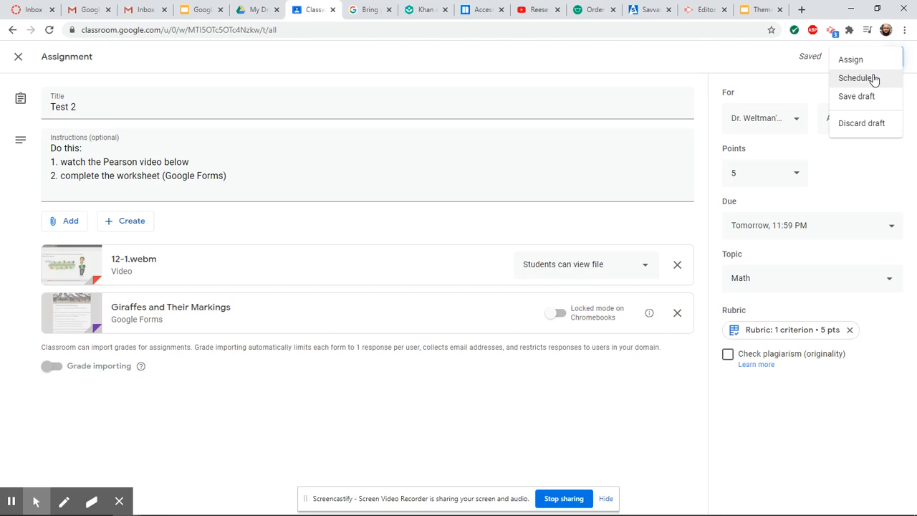
left_click(874, 79)
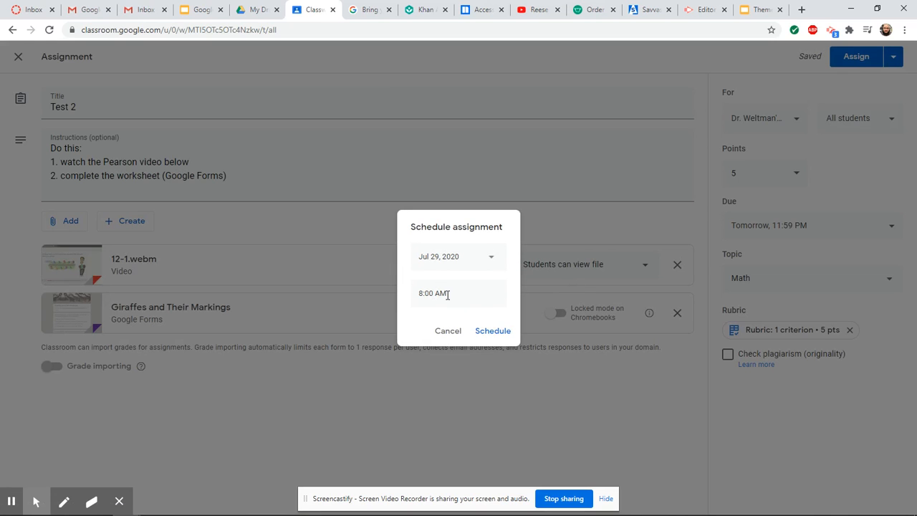
left_click(493, 259)
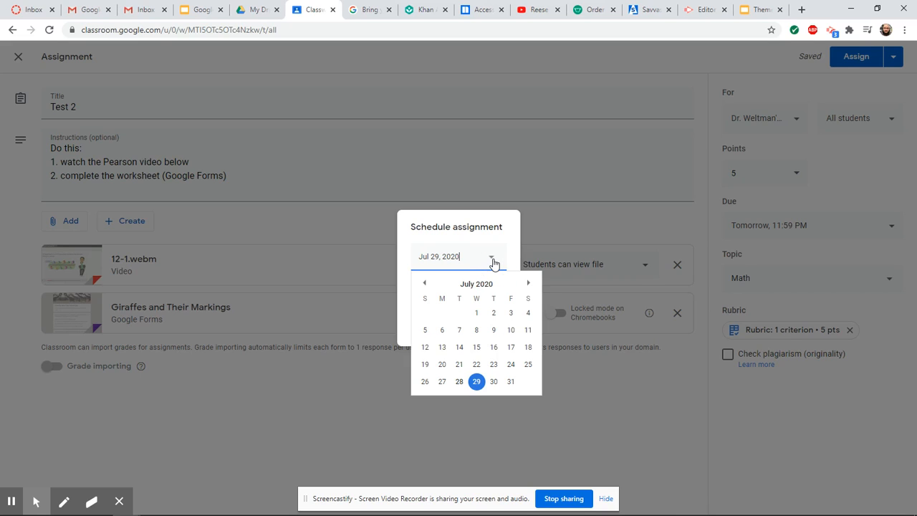
left_click(498, 226)
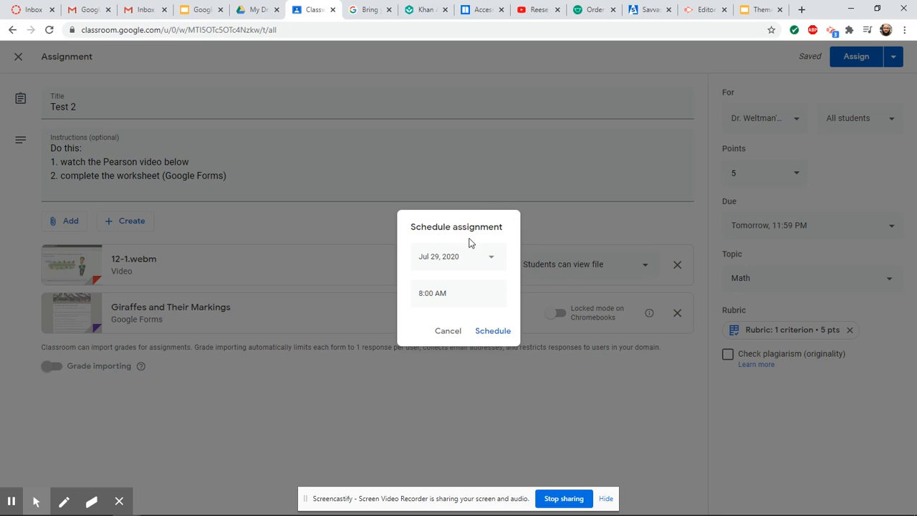
left_click(425, 293)
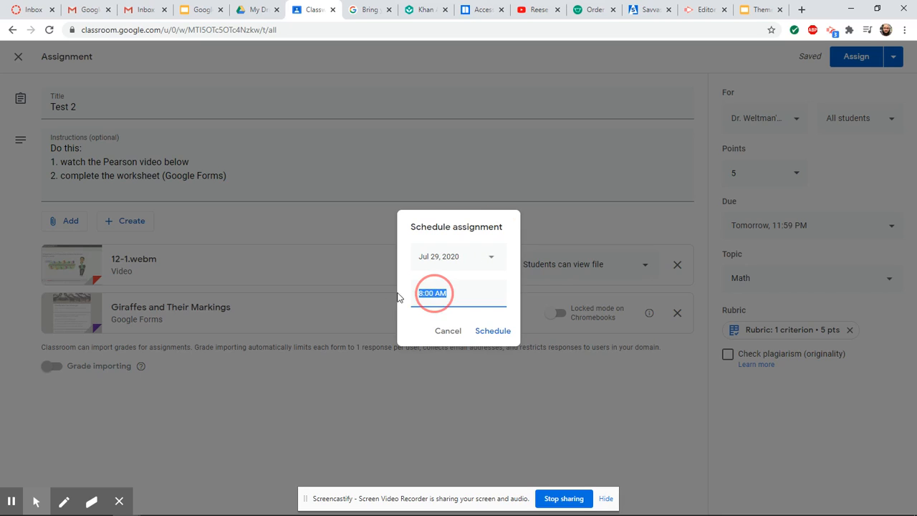
left_click(487, 300)
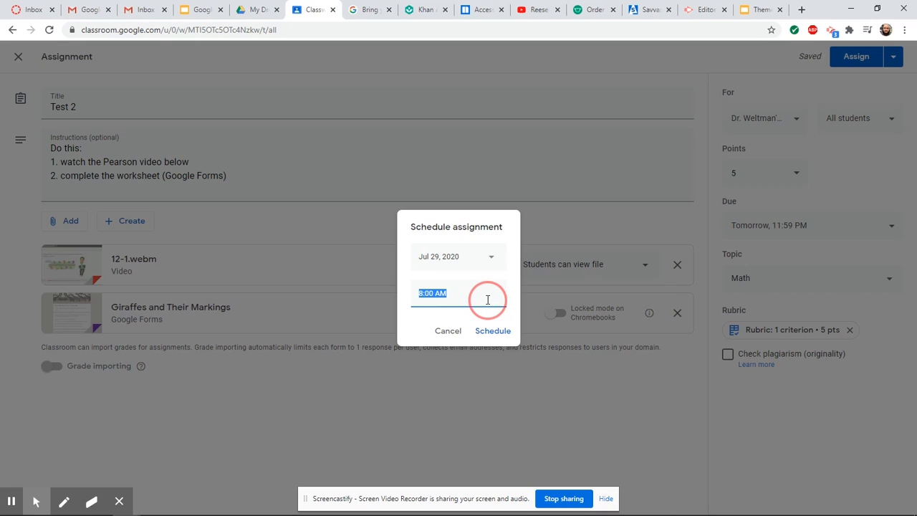
type("6")
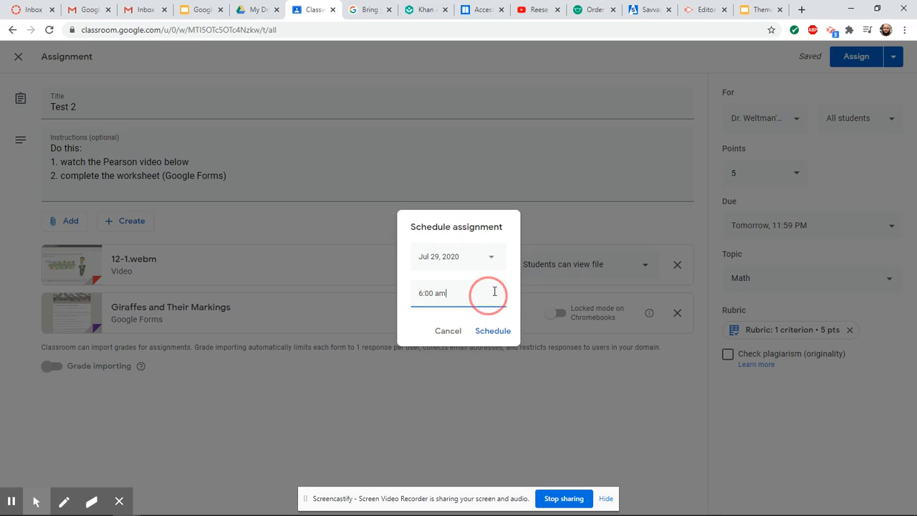
left_click(494, 333)
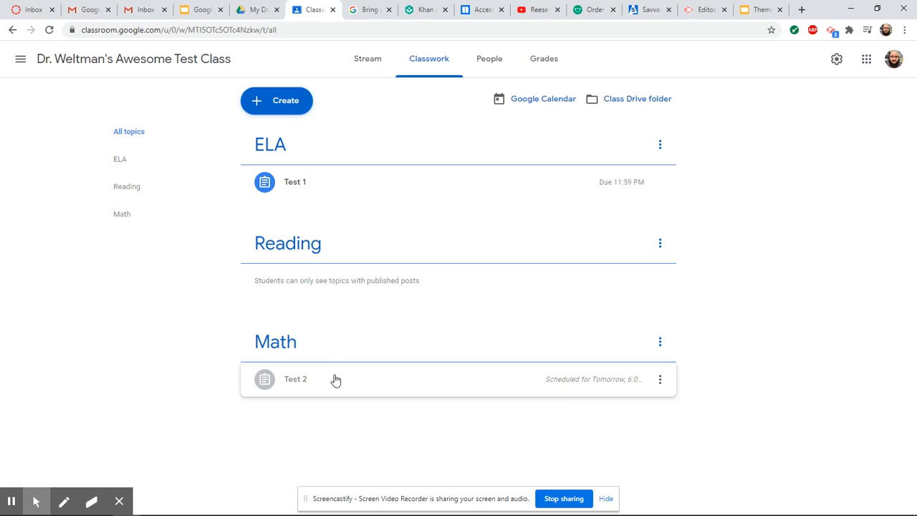
Step: Check the class Stream, and from Classwork open the scheduled Test 2 assignment for editing and save it again with the same schedule
left_click(378, 66)
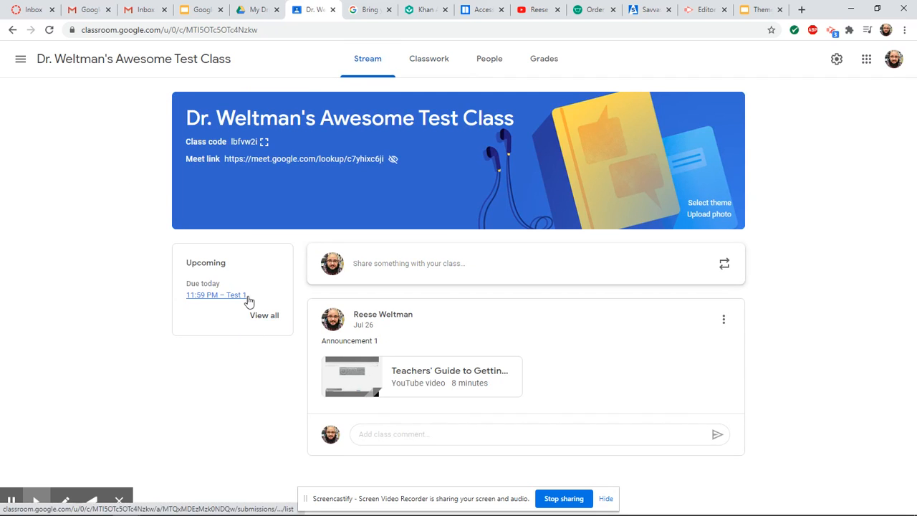
left_click(444, 73)
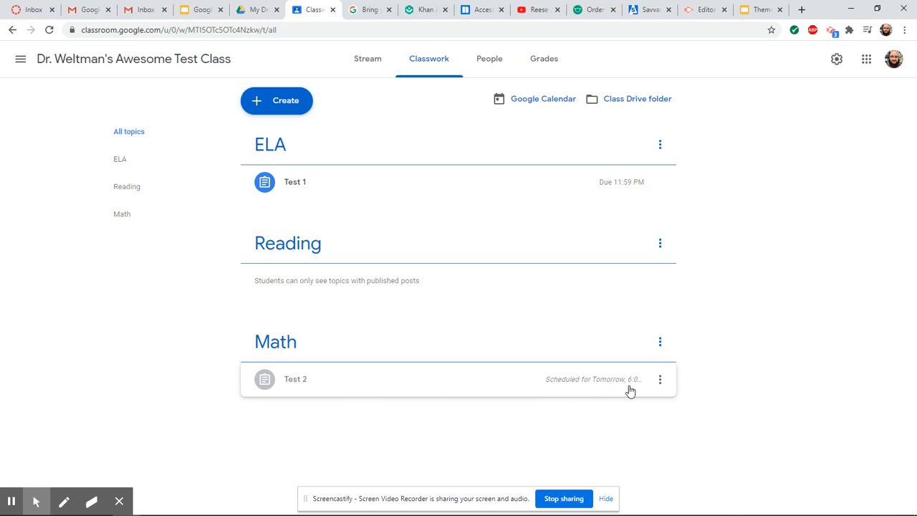
left_click(657, 380)
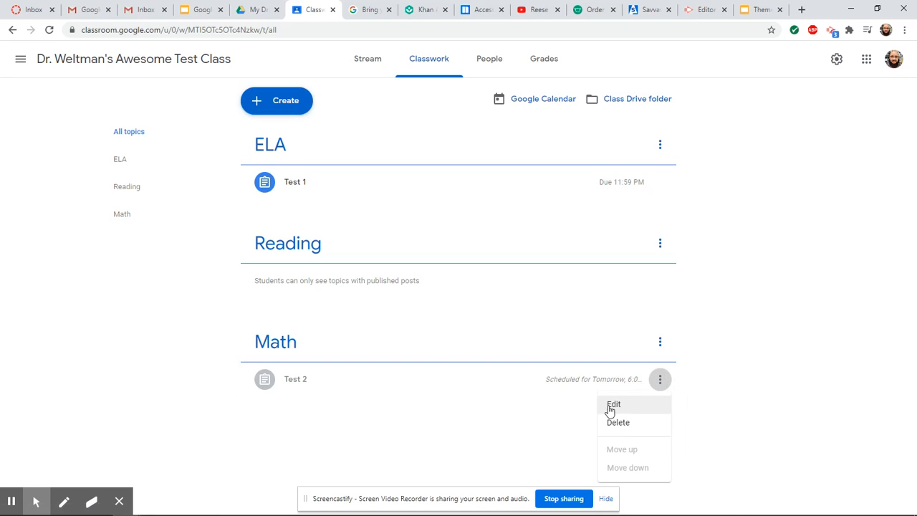
left_click(614, 406)
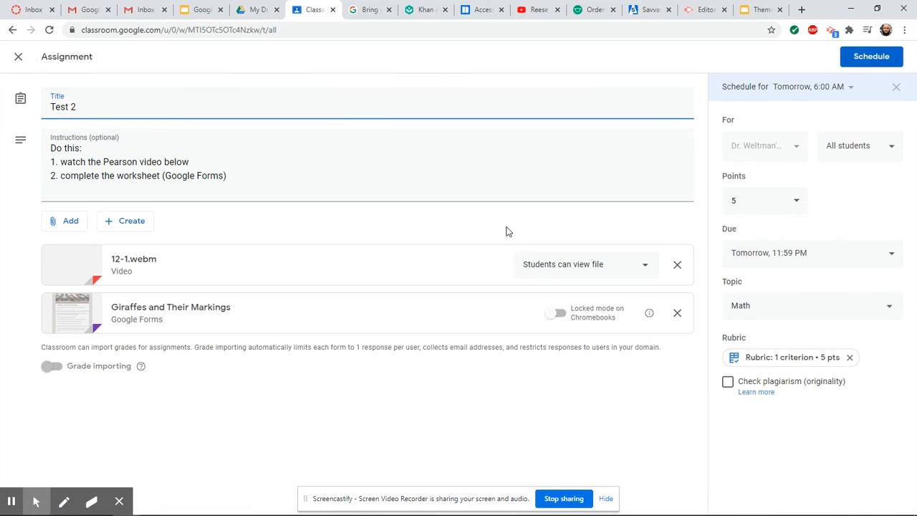
left_click(866, 63)
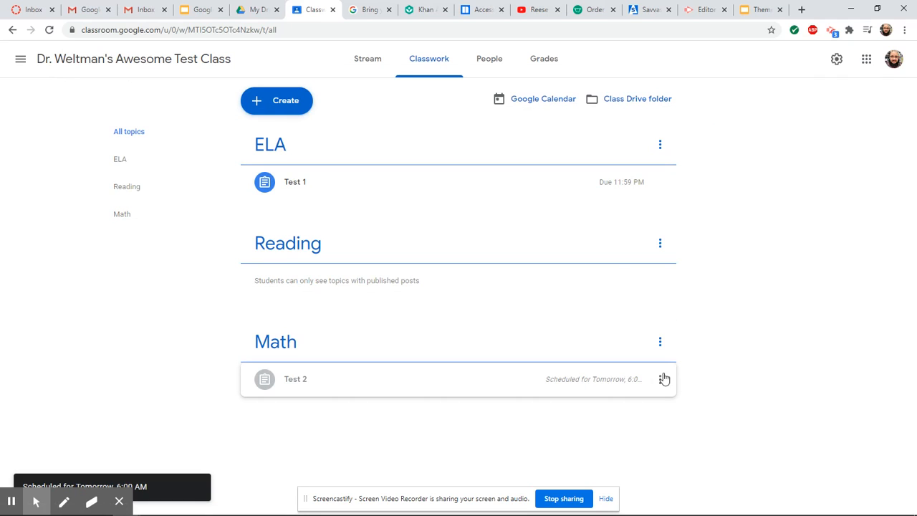
Step: Expand Test 2 under Math to review its instructions, rubric and attachments, and collapse it again
left_click(517, 384)
scroll(445, 369, "down", 2)
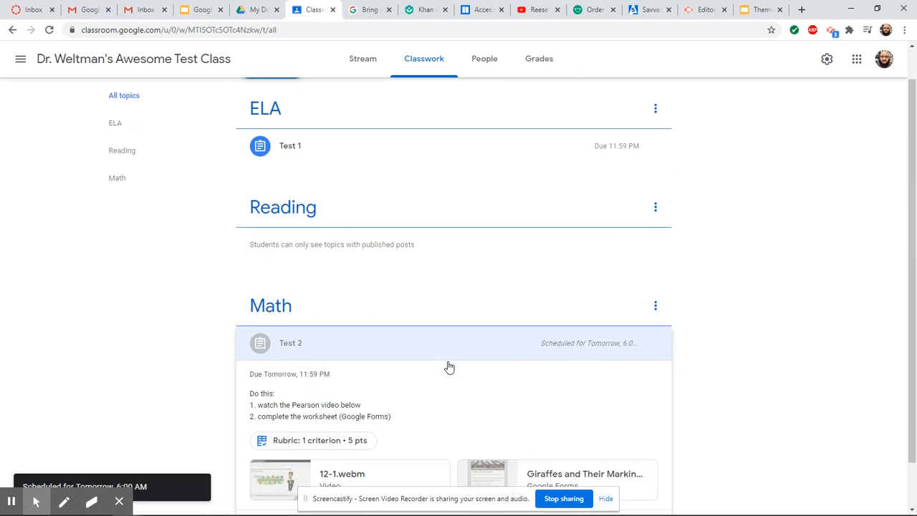
left_click(567, 300)
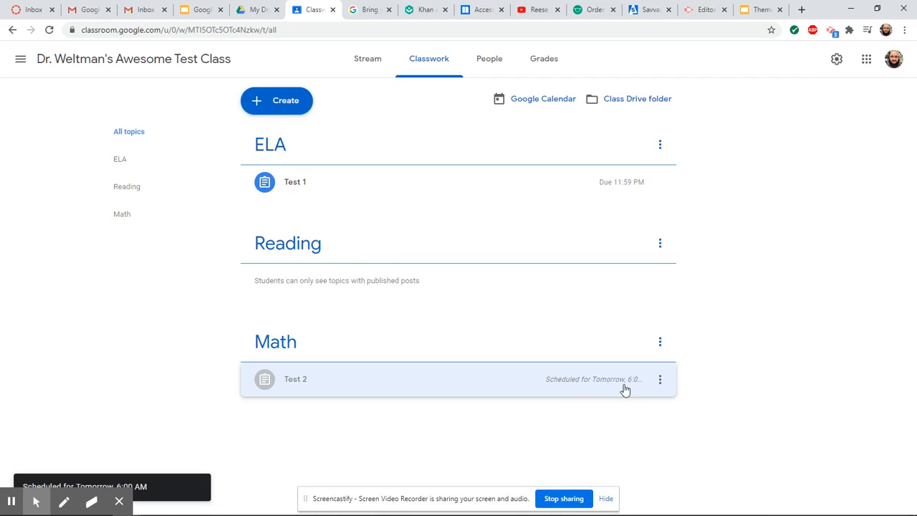
Step: Open the scheduled Test 2 assignment for editing to review its schedule and settings, and close it without changes
left_click(660, 380)
left_click(621, 404)
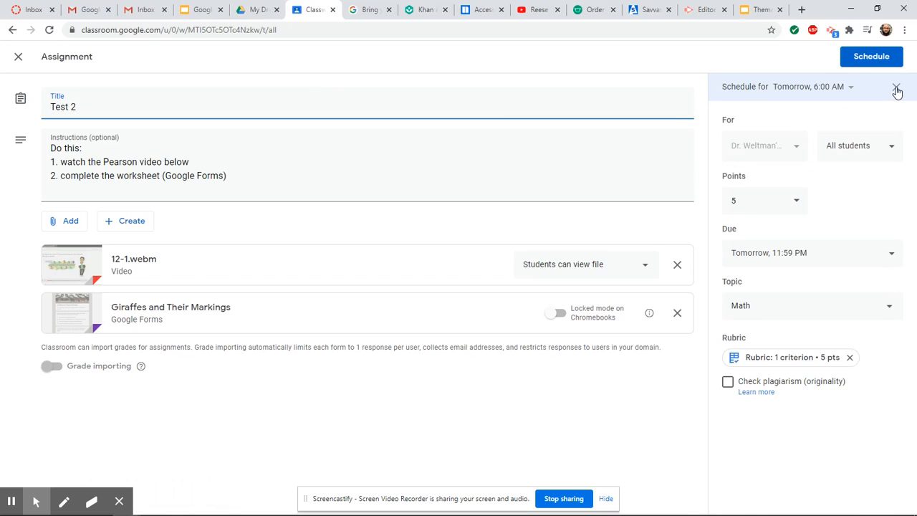
left_click(19, 57)
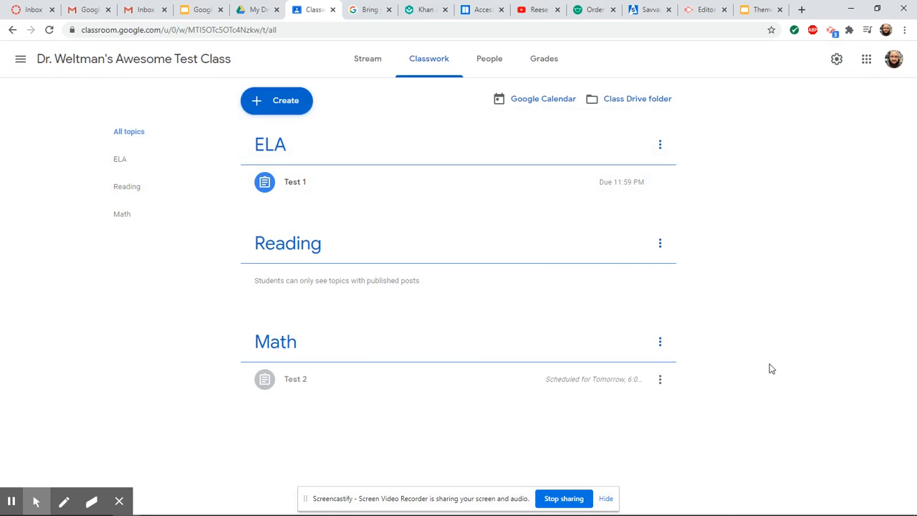
Step: Expand Test 1 under ELA, open its Theme.v1 slides and examine the answer box for question 1 on slide 4
left_click(339, 182)
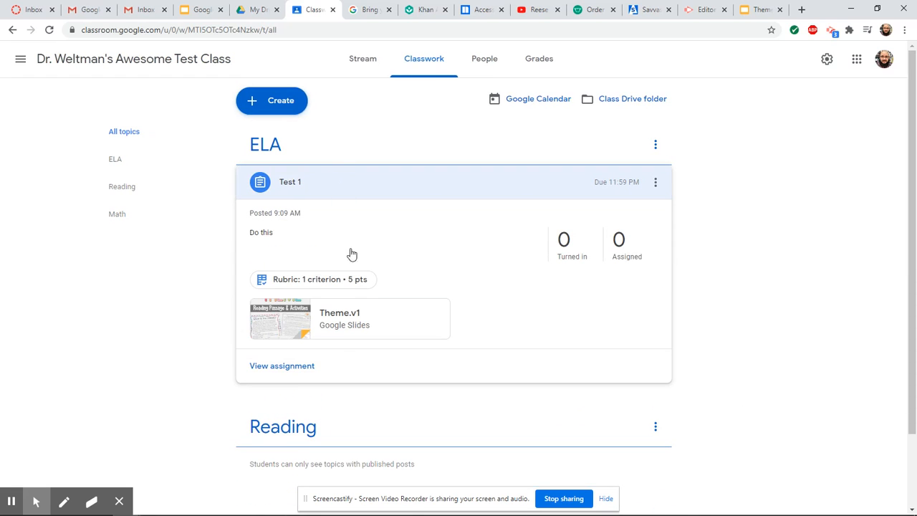
left_click(341, 316)
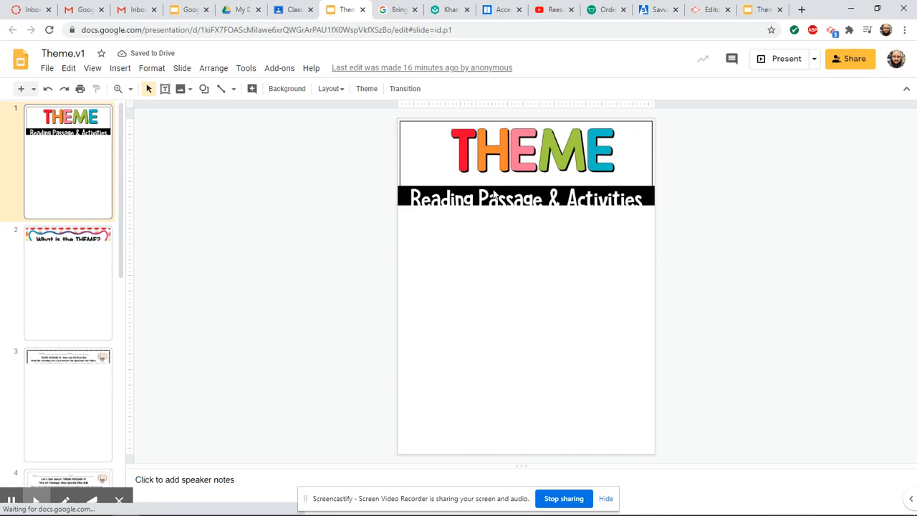
scroll(97, 352, "down", 3)
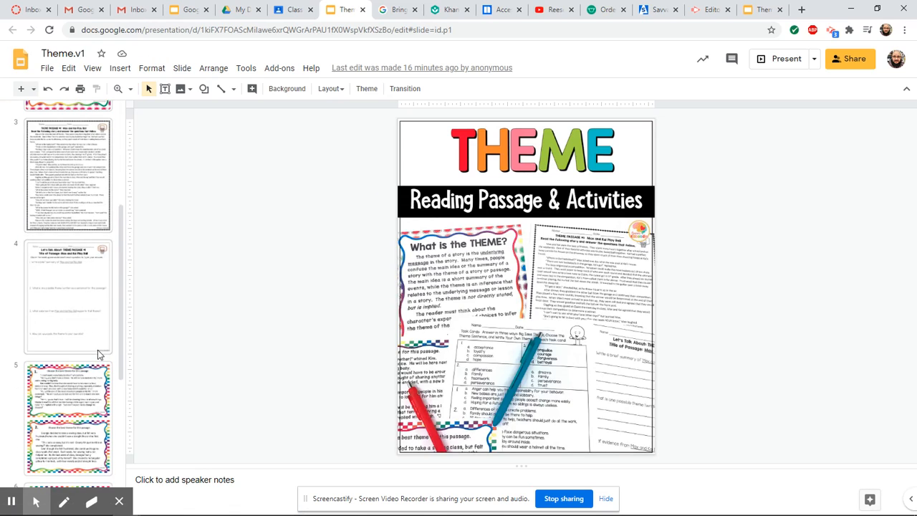
left_click(48, 307)
left_click(471, 208)
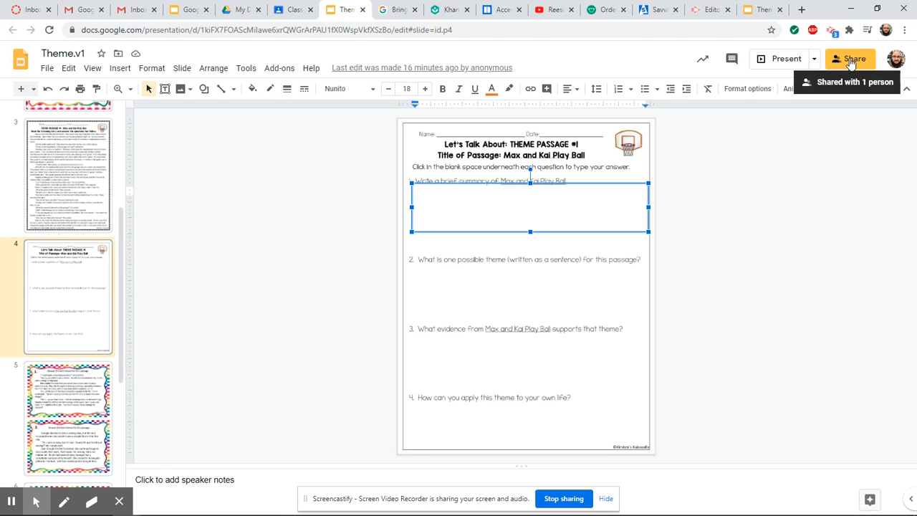
Step: Check the sharing settings of Theme.v1, close both open Theme presentations and collapse Test 1 in Classwork
left_click(818, 61)
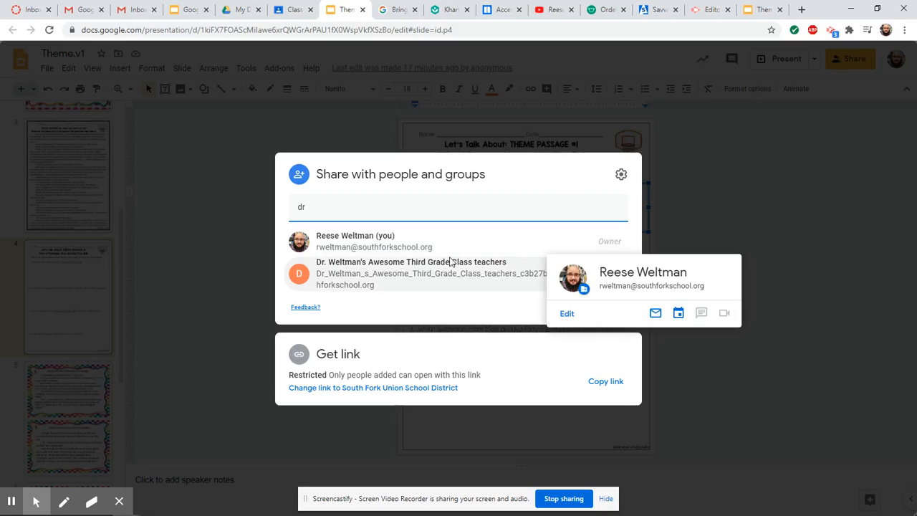
left_click(418, 243)
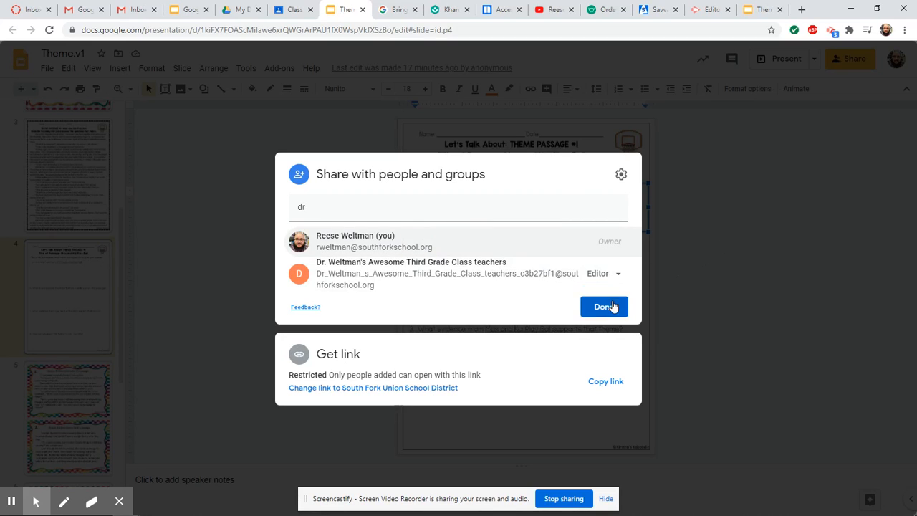
key("Escape")
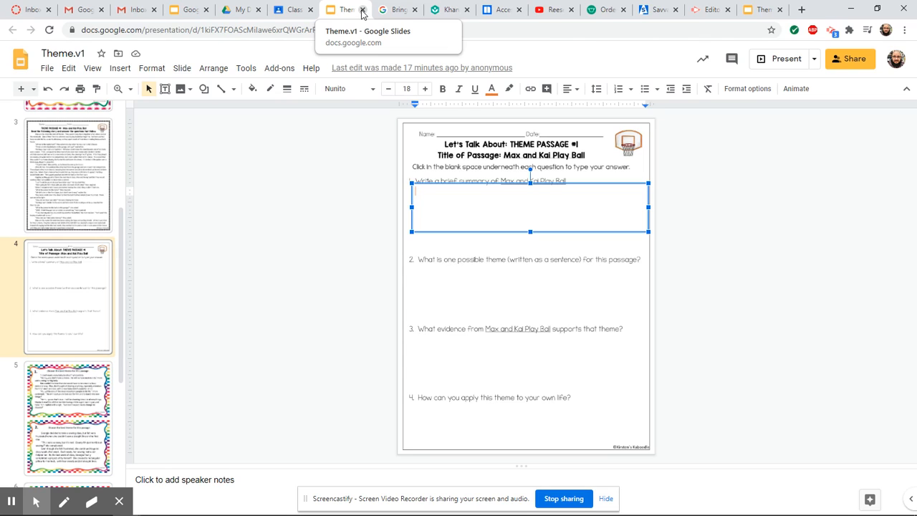
left_click(780, 9)
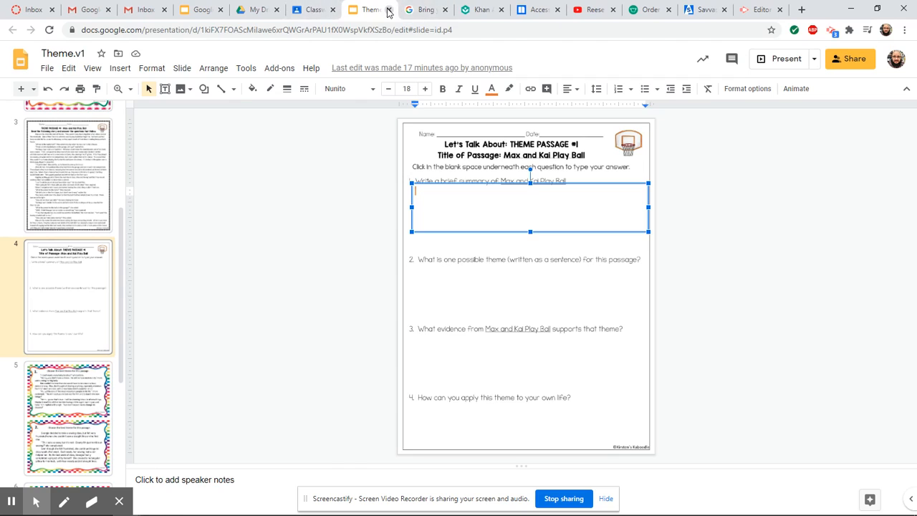
left_click(388, 9)
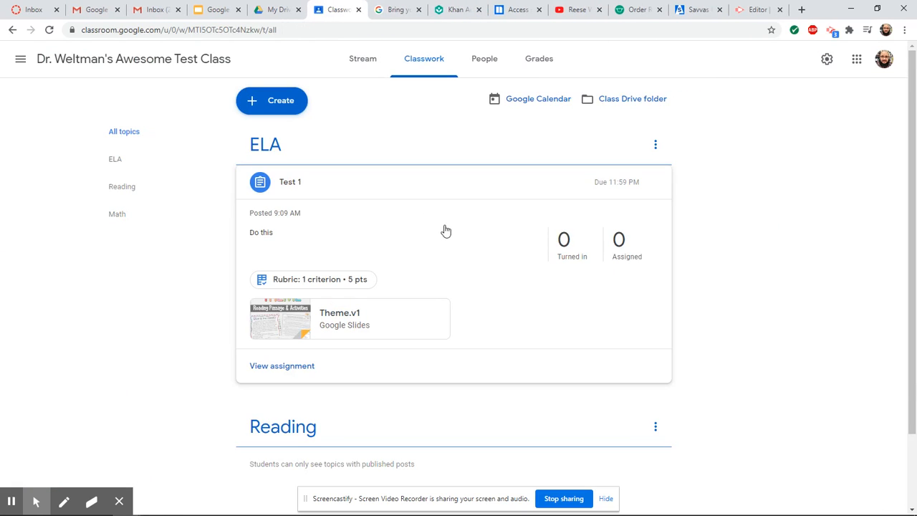
left_click(365, 189)
Step: Expand Test 2 under Math, play its attached 12-1.webm video briefly and close the video
left_click(378, 378)
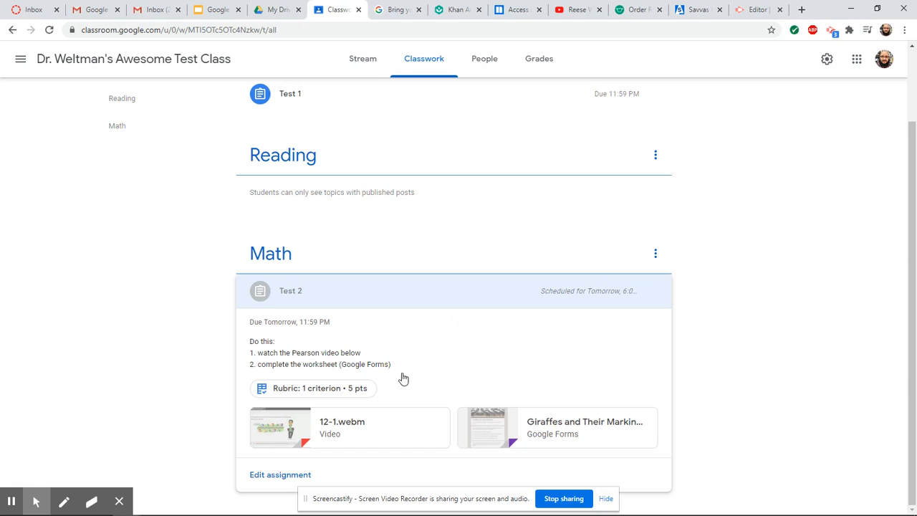
left_click(349, 425)
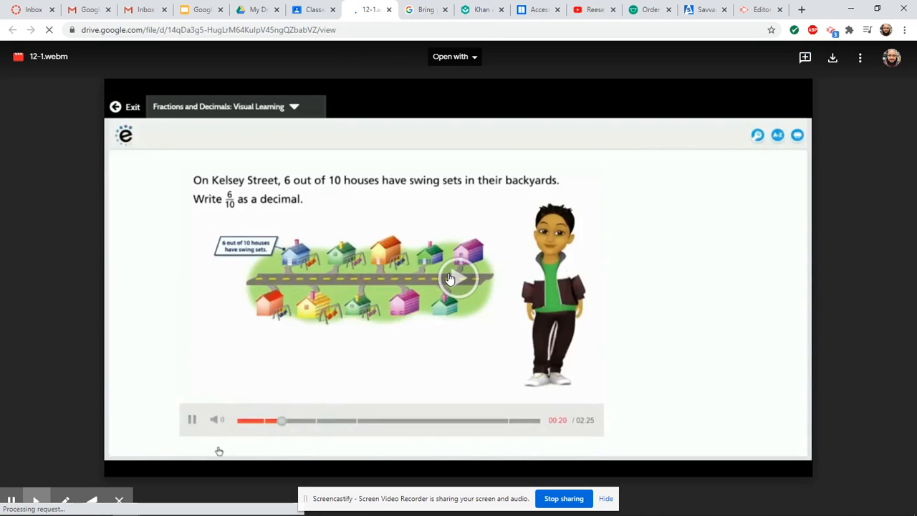
left_click(453, 280)
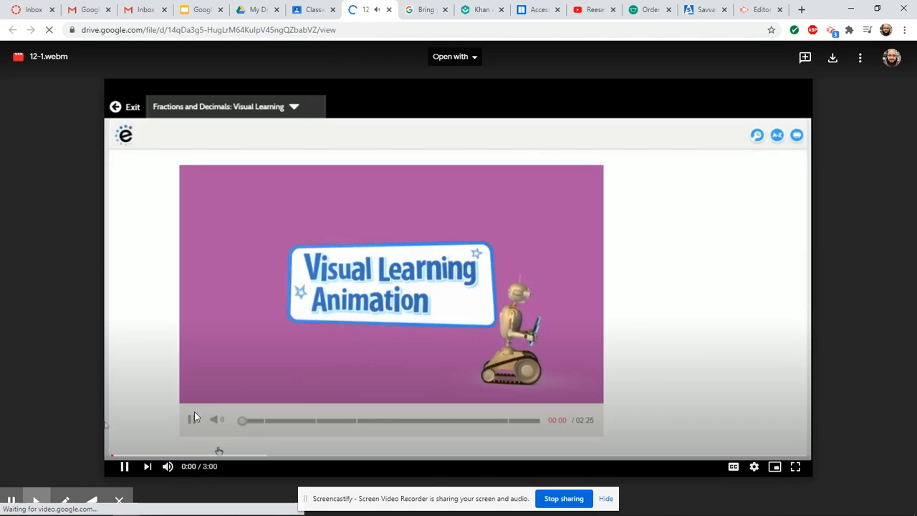
left_click(390, 10)
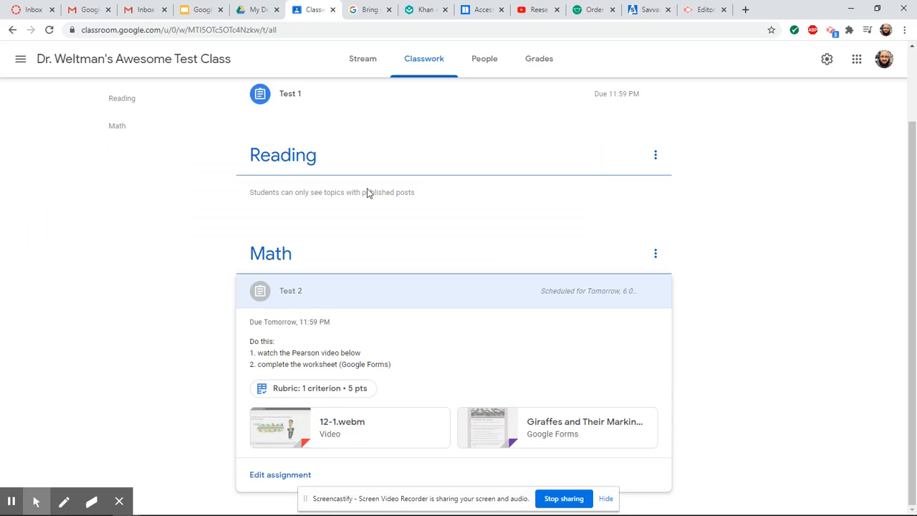
Step: Review the attached Giraffes and Their Markings form through to its end, close it and collapse Test 2
left_click(549, 430)
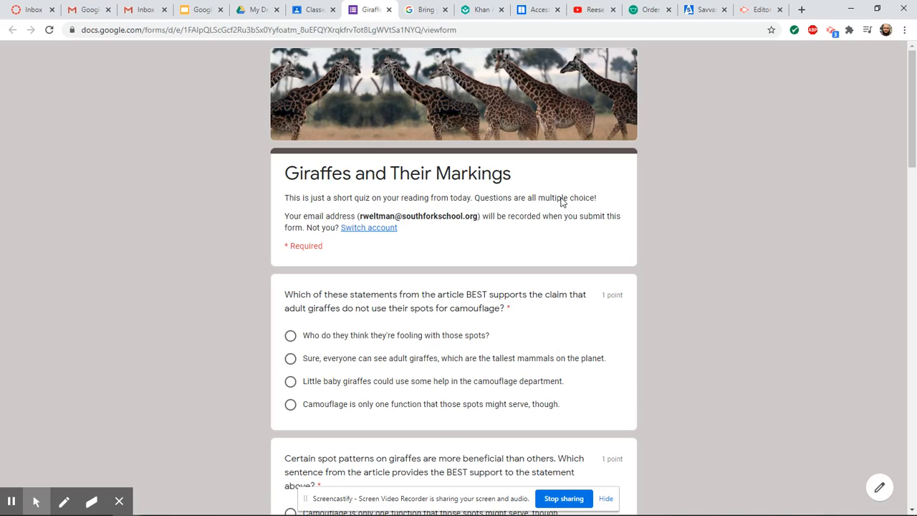
scroll(575, 243, "down", 5)
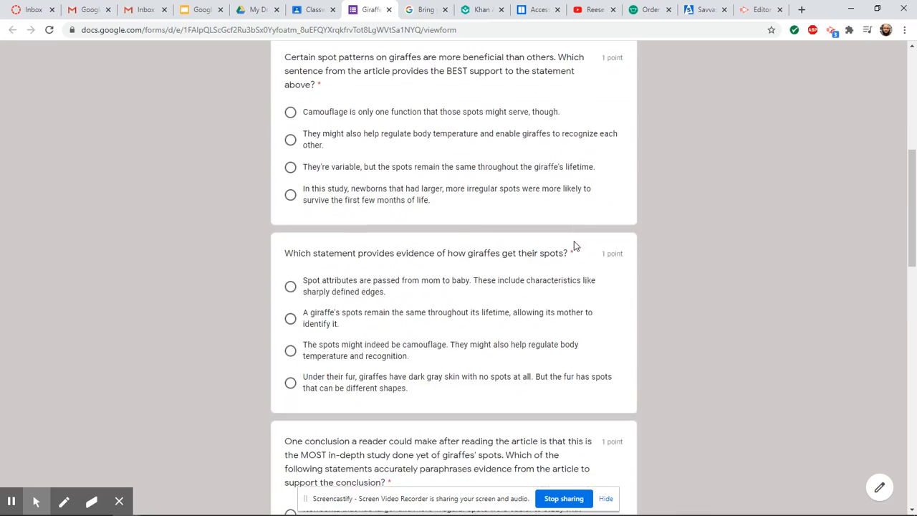
scroll(574, 241, "down", 10)
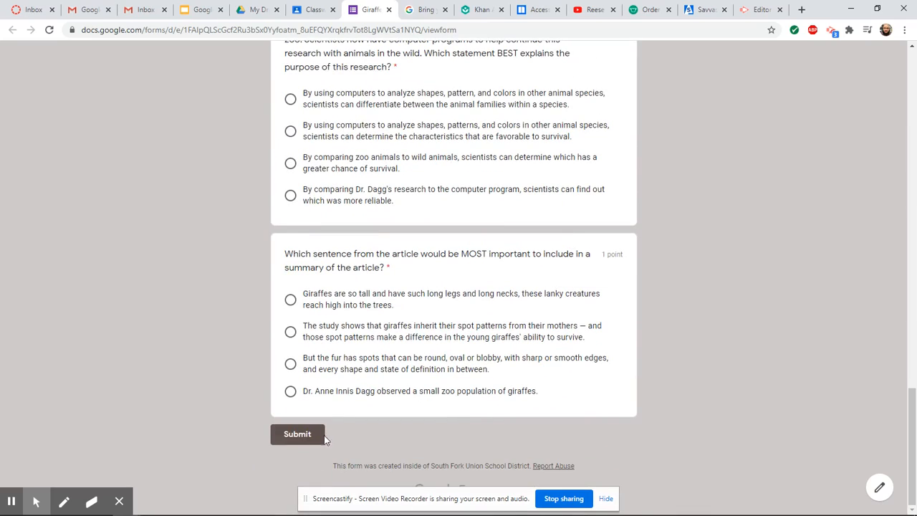
left_click(389, 9)
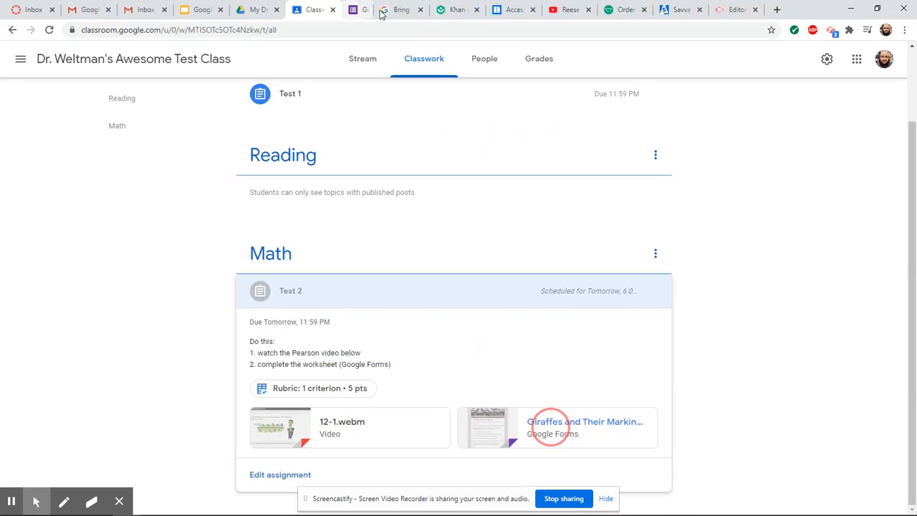
left_click(491, 295)
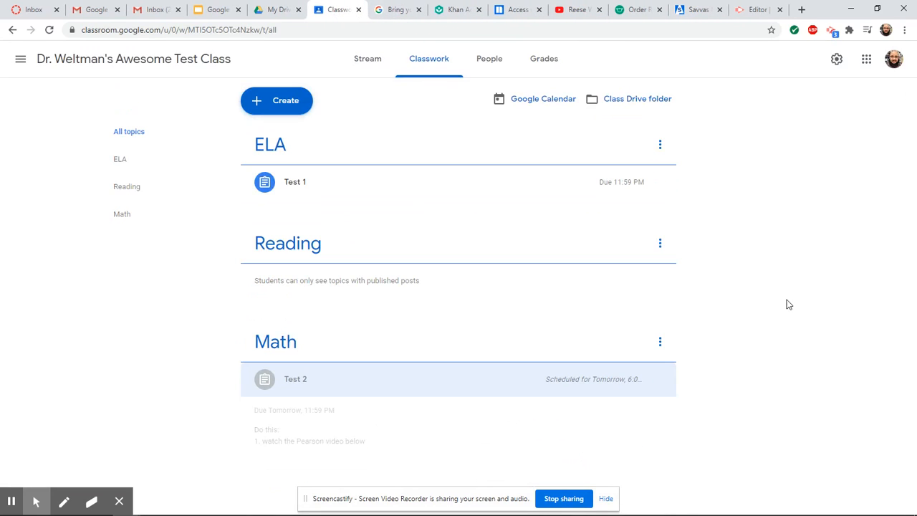
Step: Check the class Stream and the class settings without changing anything, and return to Classwork
left_click(369, 61)
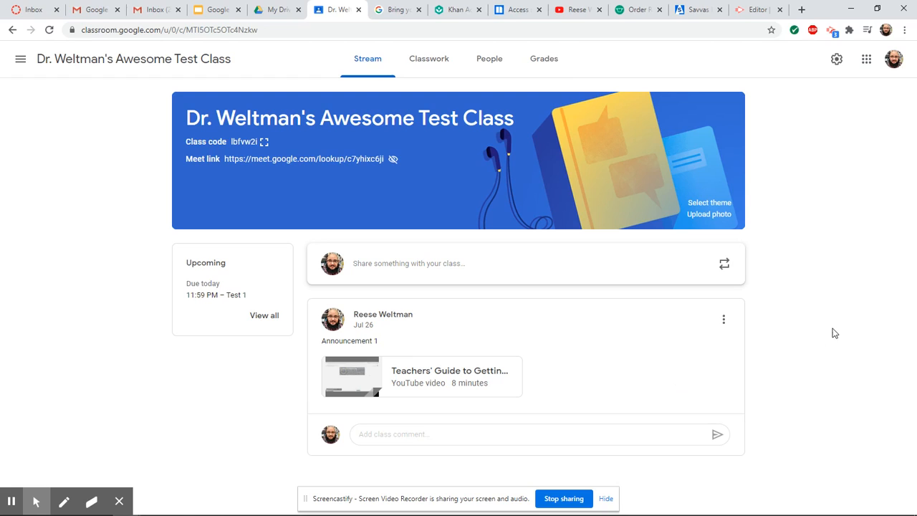
left_click(838, 60)
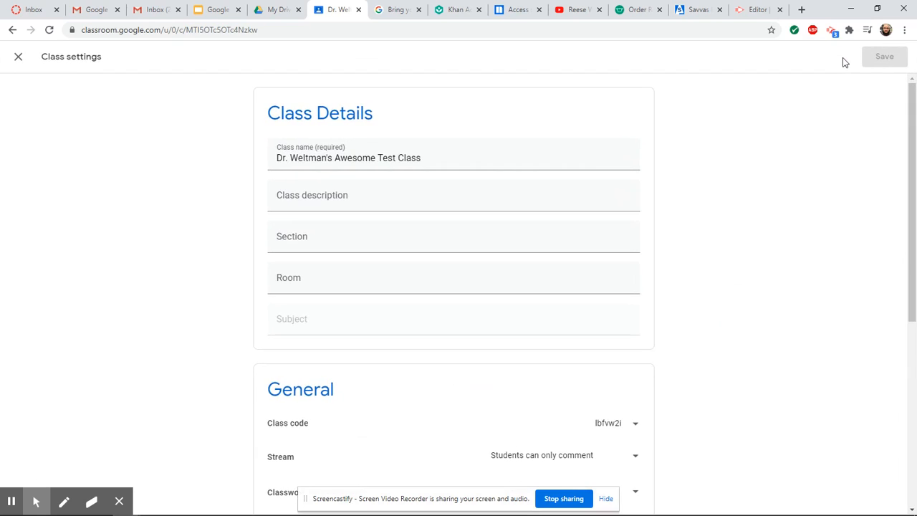
left_click(19, 65)
left_click(429, 59)
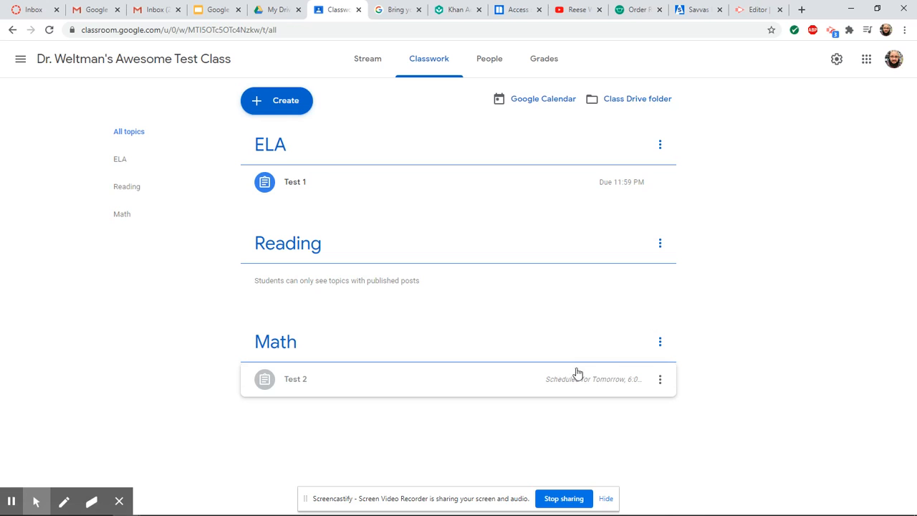
Step: Remove the schedule from the Test 2 assignment and assign it to all students immediately
left_click(660, 379)
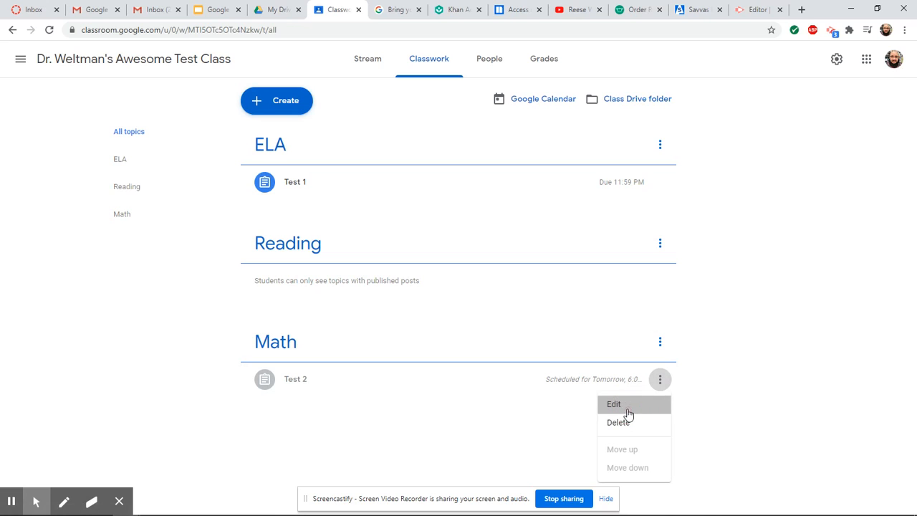
left_click(628, 415)
left_click(892, 87)
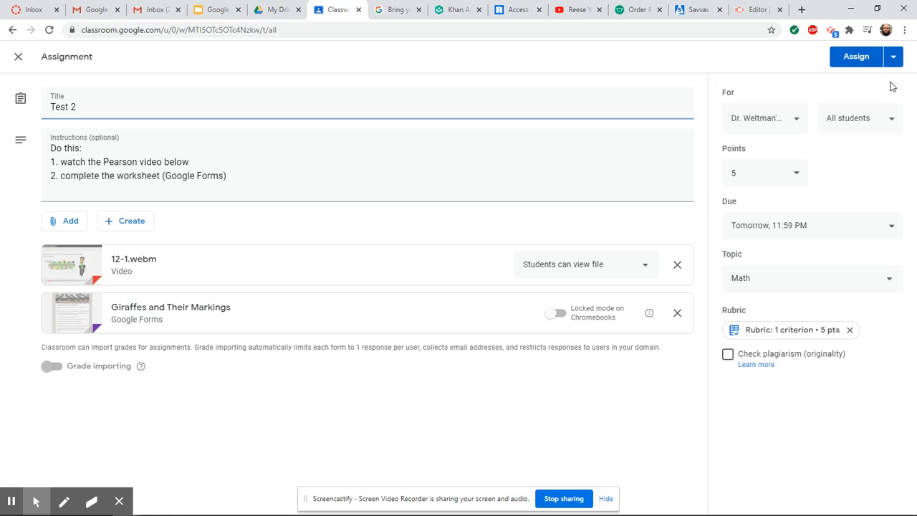
left_click(858, 58)
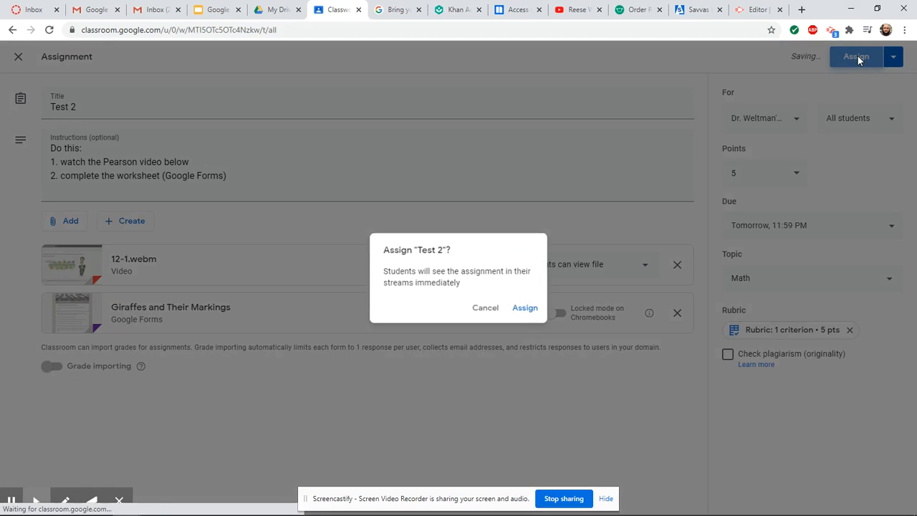
left_click(527, 309)
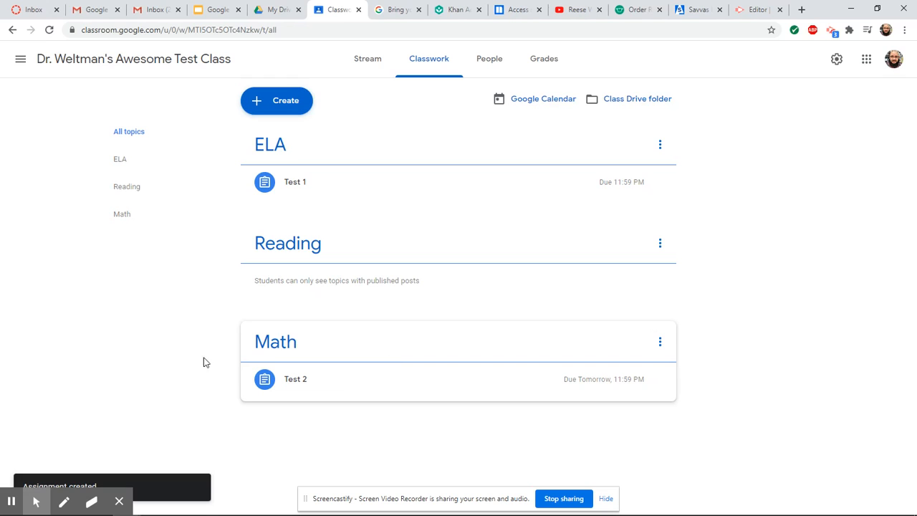
Step: In the class settings, set classwork on the stream to Show attachments and details, save, and review the Stream posts
left_click(380, 63)
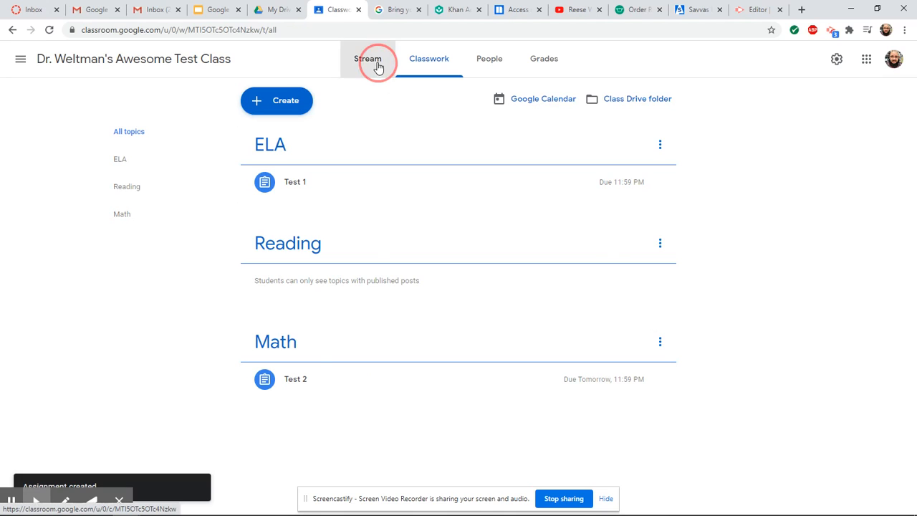
left_click(836, 60)
scroll(635, 394, "down", 3)
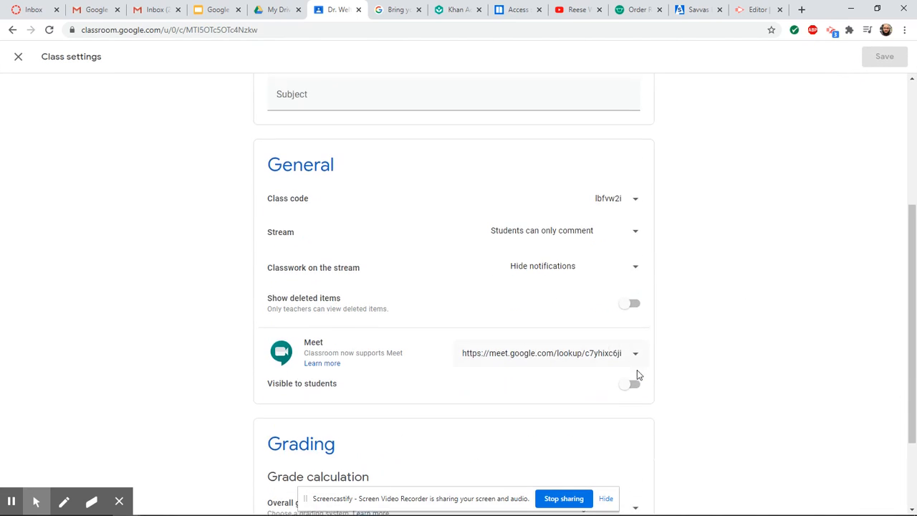
left_click(582, 228)
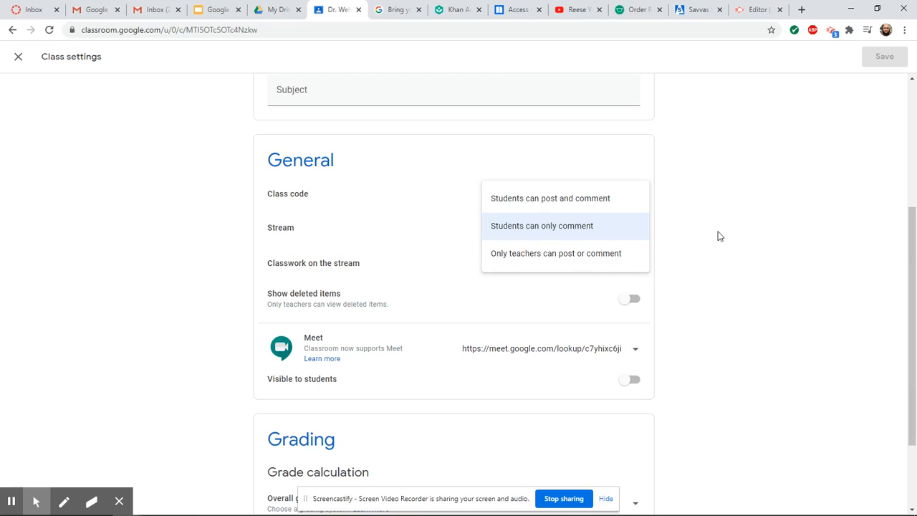
left_click(716, 235)
left_click(597, 266)
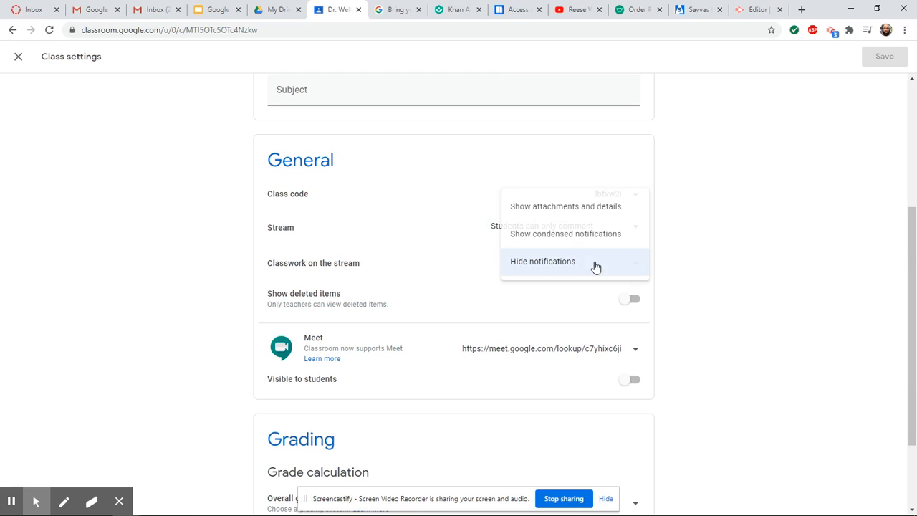
left_click(598, 206)
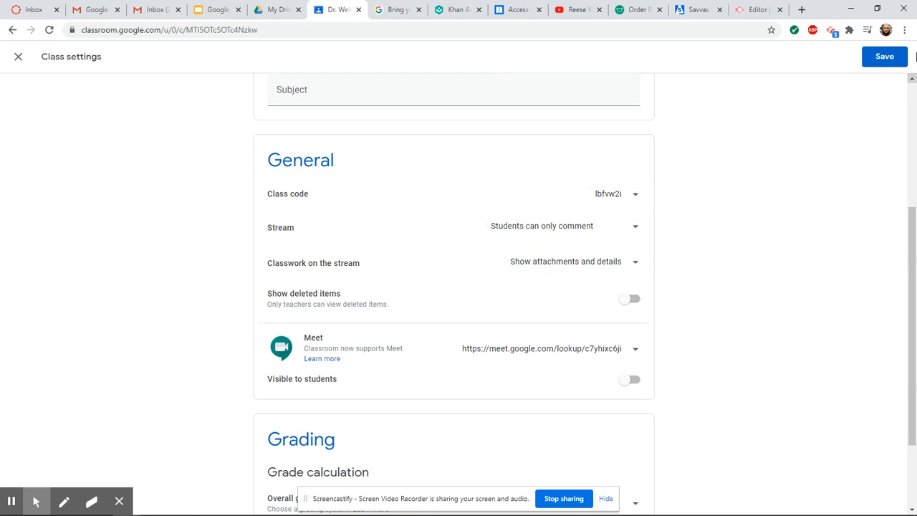
left_click(888, 56)
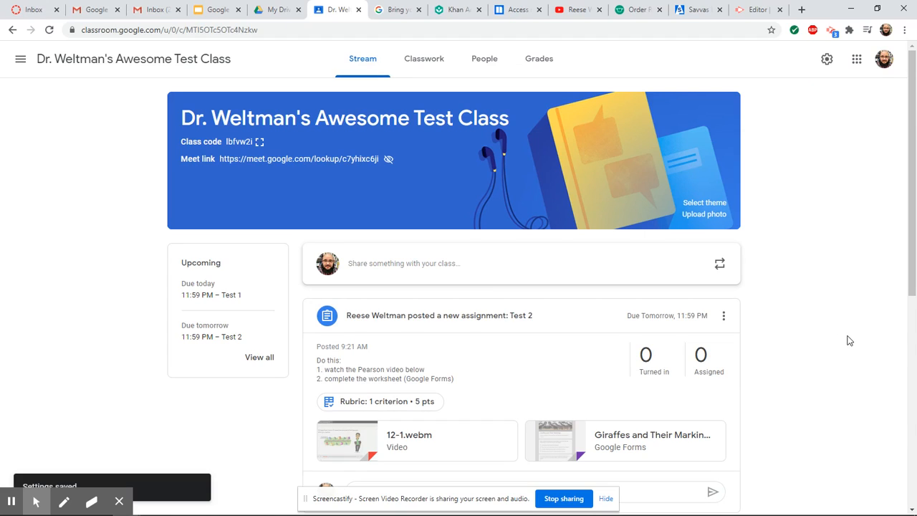
scroll(849, 341, "down", 5)
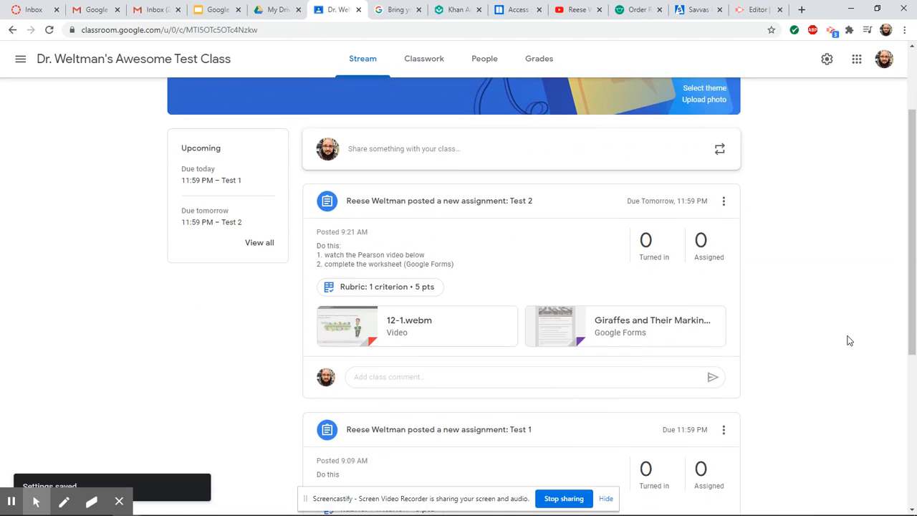
scroll(849, 336, "up", 6)
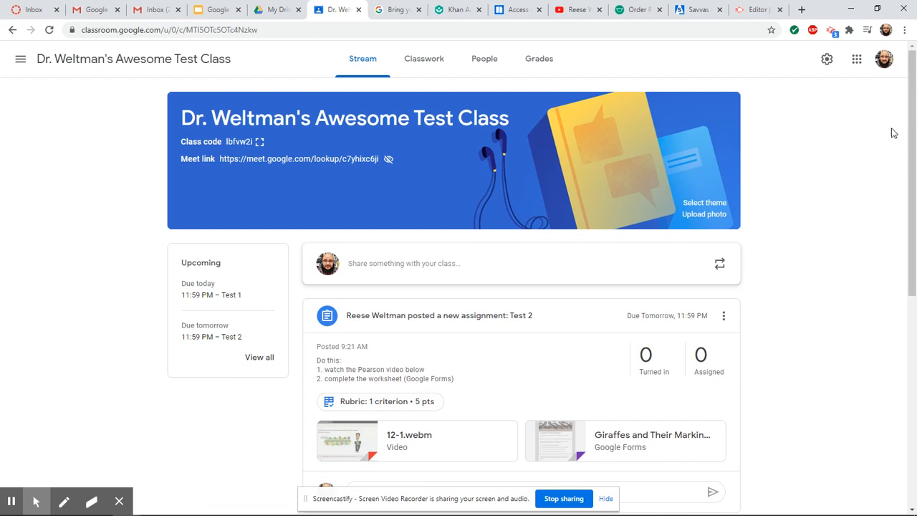
Step: In the class settings, set classwork on the stream to Hide notifications and save the settings
left_click(828, 60)
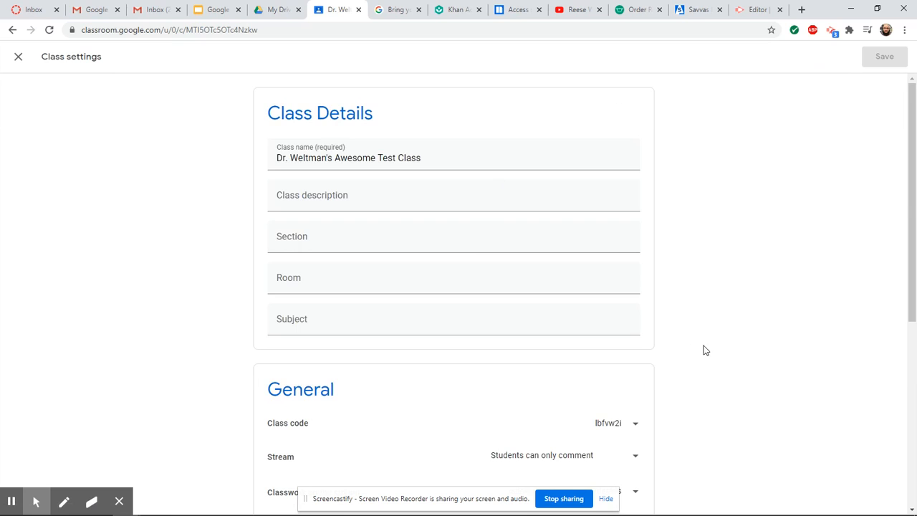
scroll(596, 293, "down", 3)
left_click(607, 264)
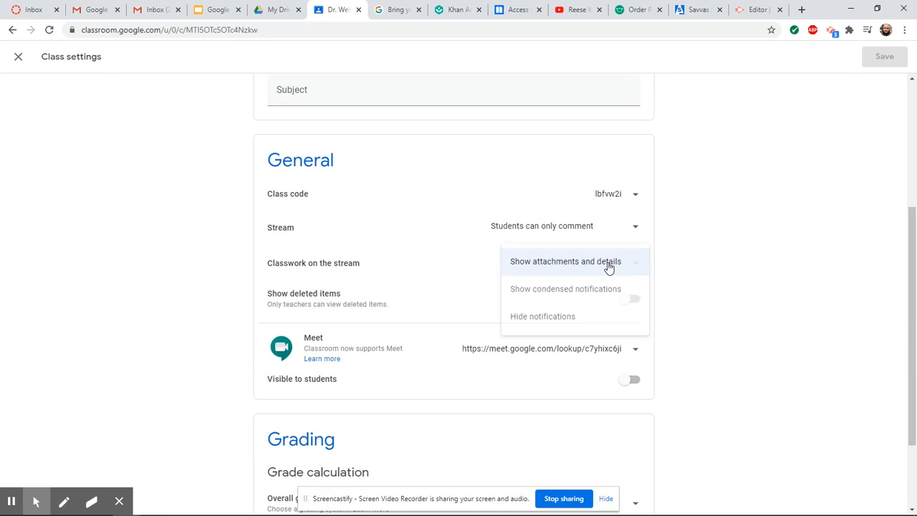
left_click(572, 328)
left_click(886, 56)
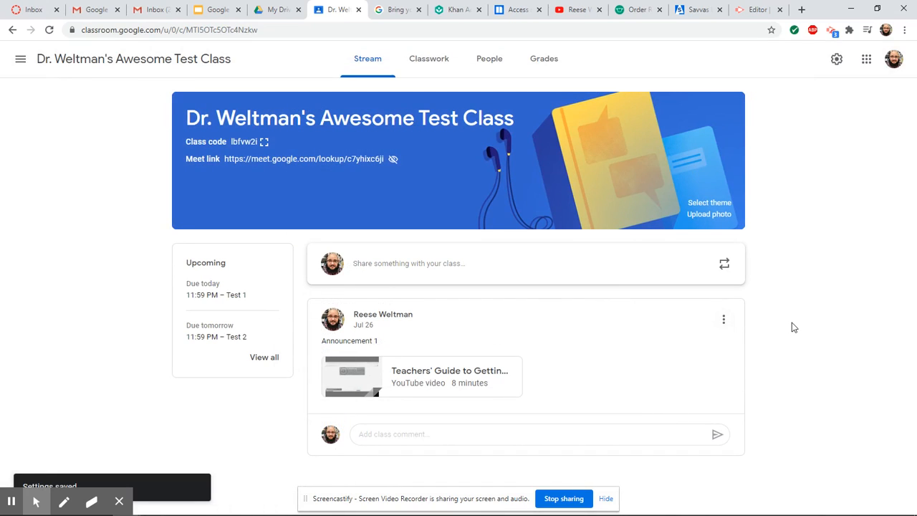
Step: Review the class's full list of upcoming work and the Classwork topics, and return to the Stream
left_click(269, 359)
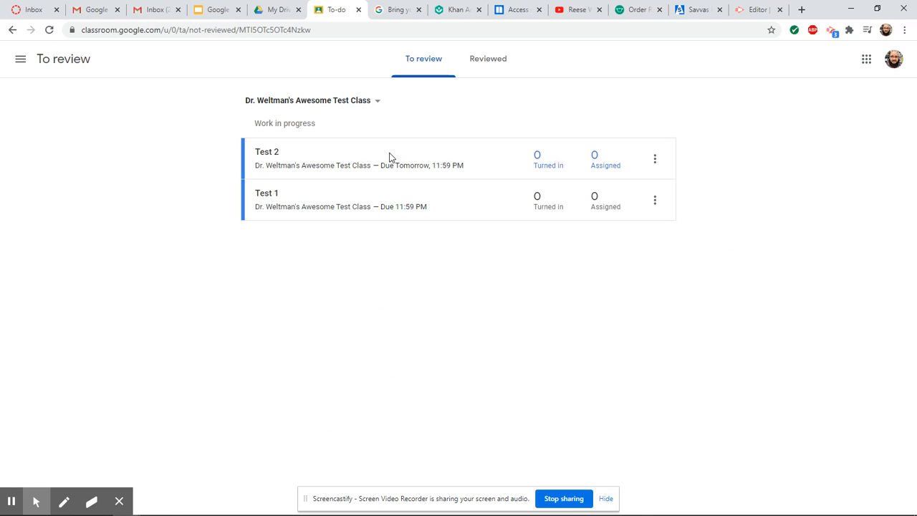
left_click(20, 59)
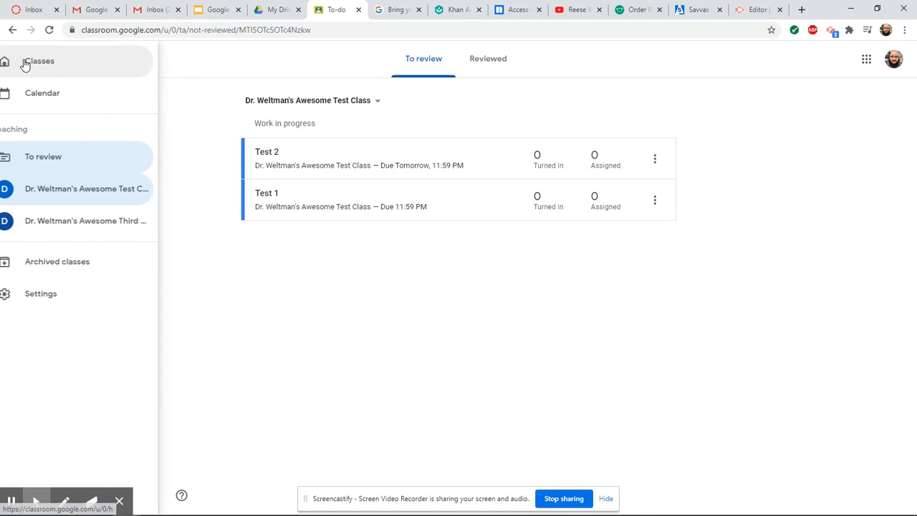
left_click(93, 191)
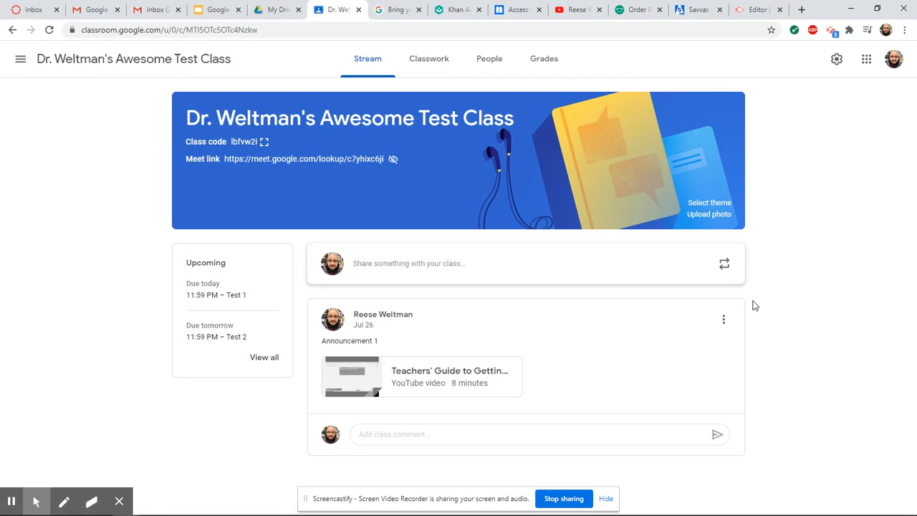
left_click(427, 60)
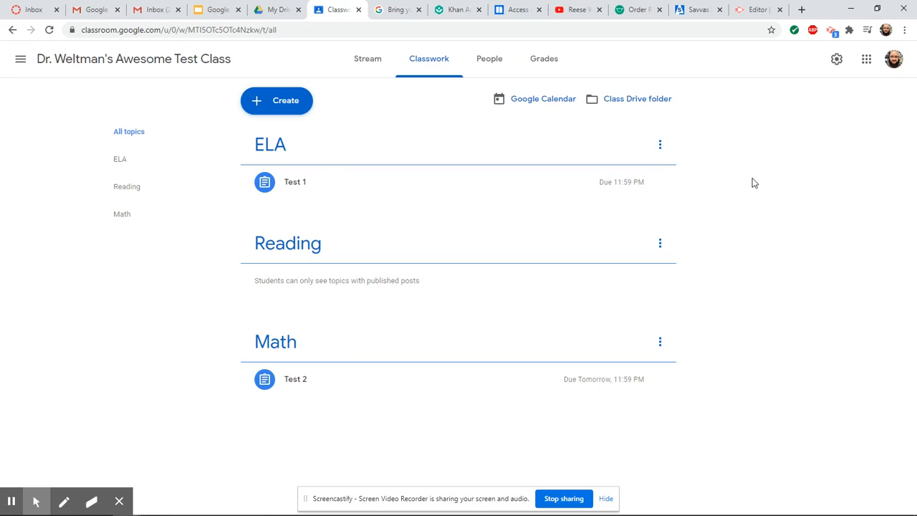
left_click(356, 67)
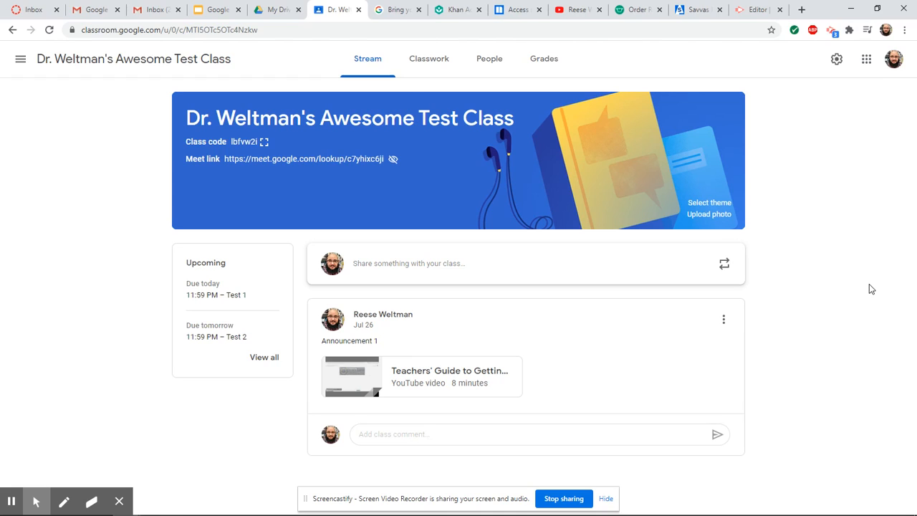
Step: Switch to Google Drive, look through the files in My Drive and clear the file selection
left_click(264, 11)
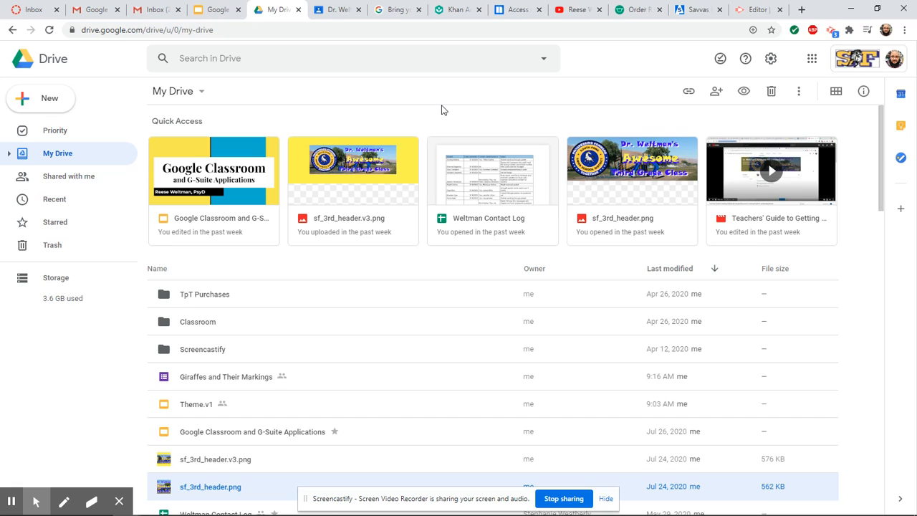
scroll(442, 110, "down", 3)
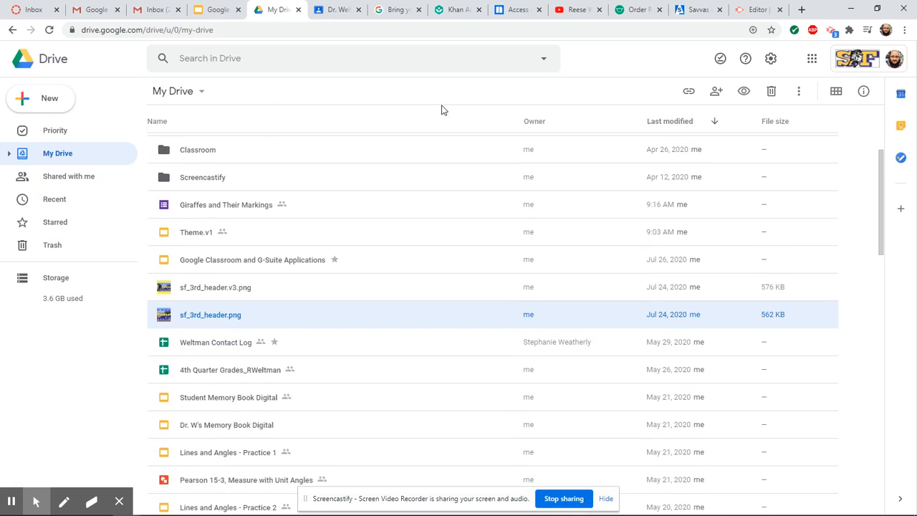
scroll(442, 110, "up", 3)
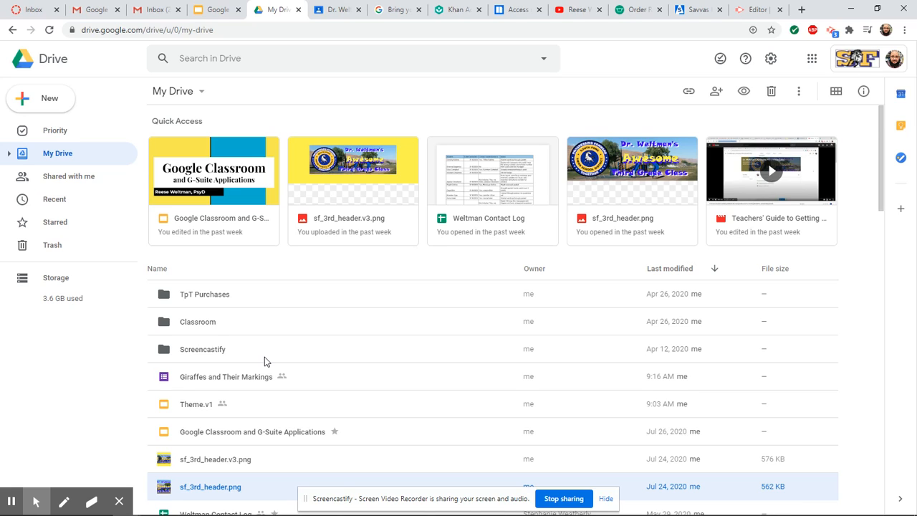
left_click(271, 250)
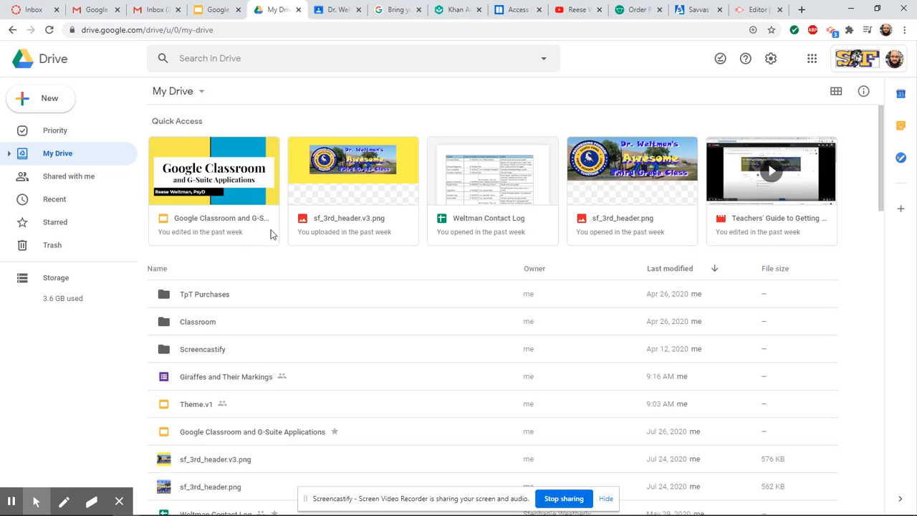
Step: Look over the options for new files in Drive, create a blank Google Slides presentation and close it
left_click(30, 103)
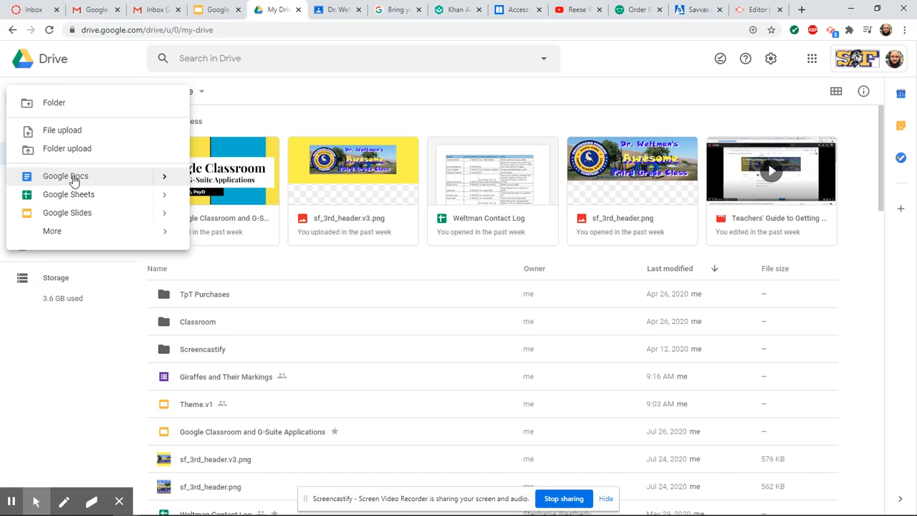
mouse_move(164, 176)
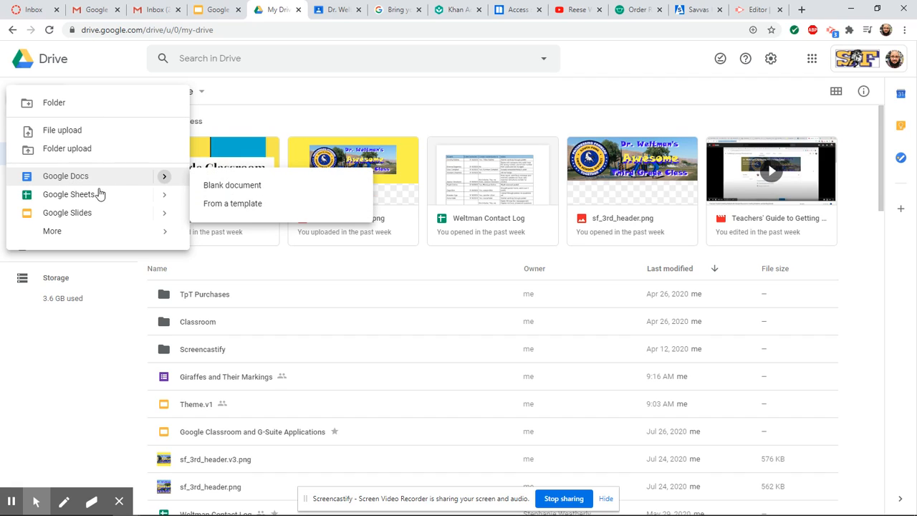
left_click(316, 101)
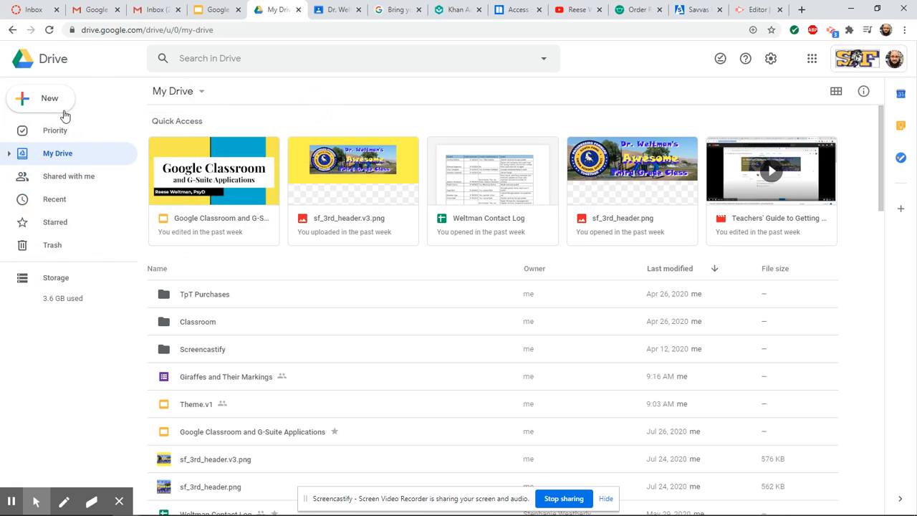
left_click(56, 104)
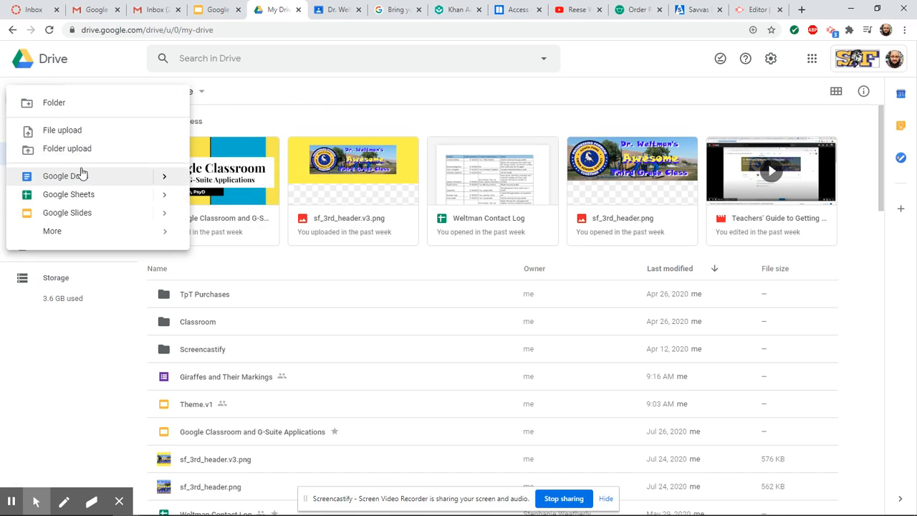
left_click(69, 217)
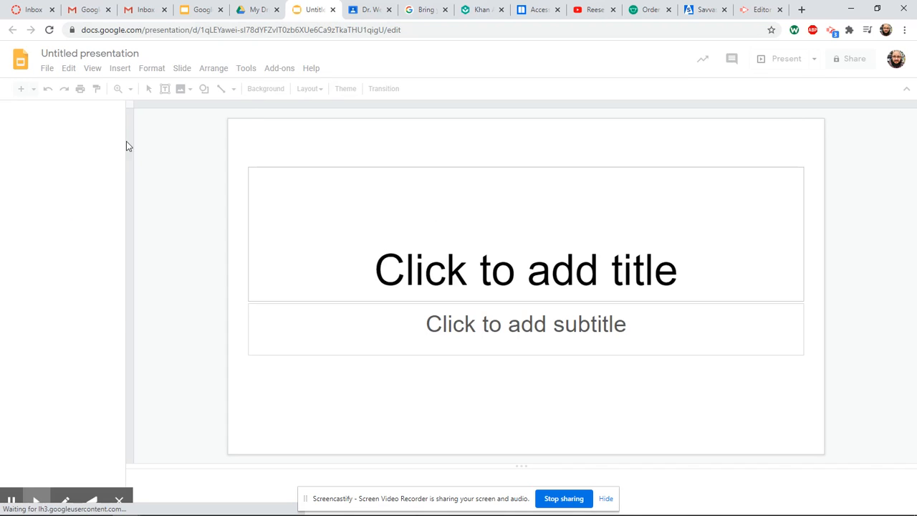
left_click(333, 9)
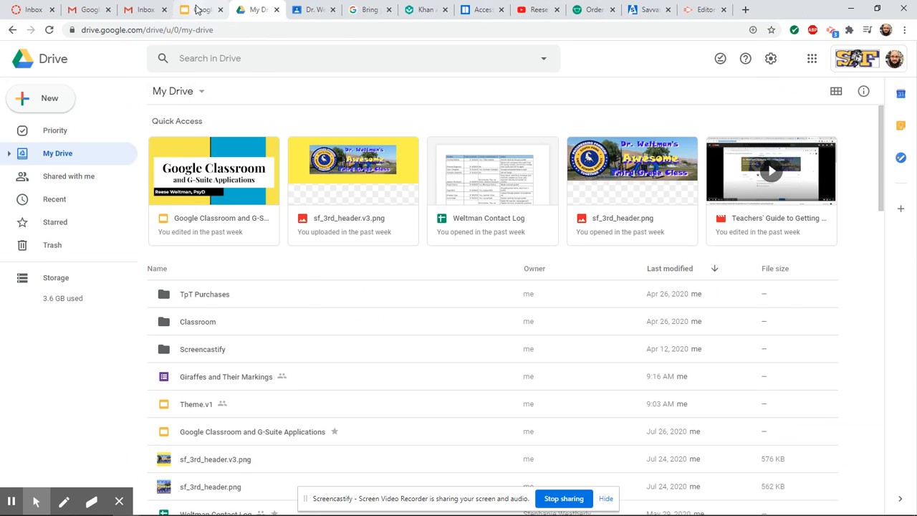
Step: Switch to the Google Classroom and G-Suite Applications presentation and look through it from the title slide to slide 33
left_click(199, 10)
scroll(119, 154, "up", 5)
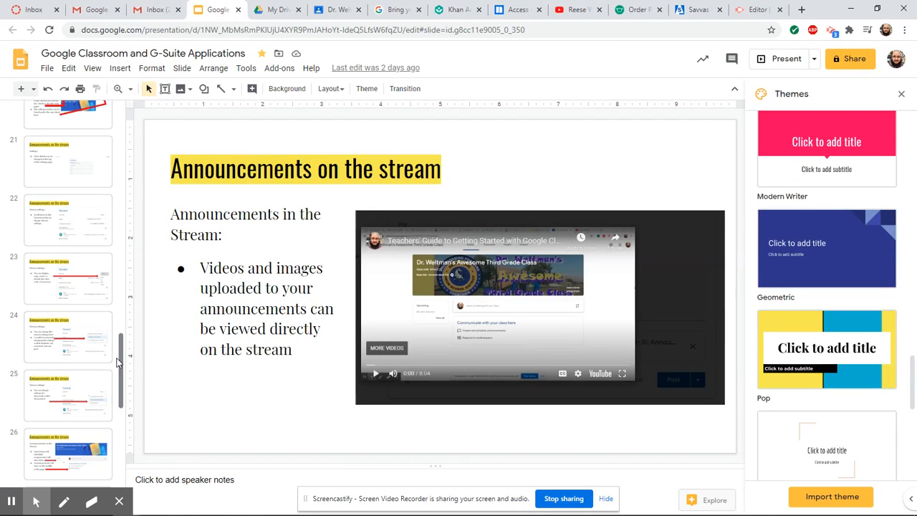
left_click_drag(122, 356, 131, 111)
left_click(96, 134)
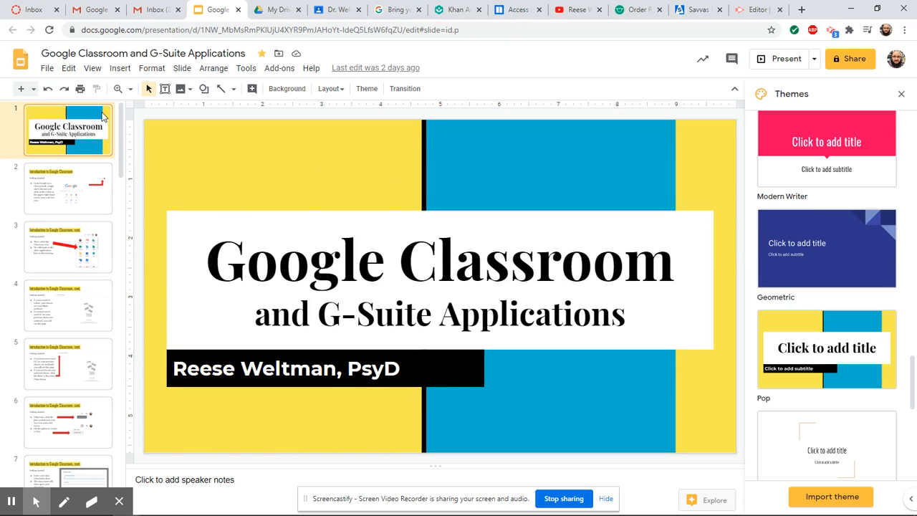
left_click_drag(123, 119, 121, 452)
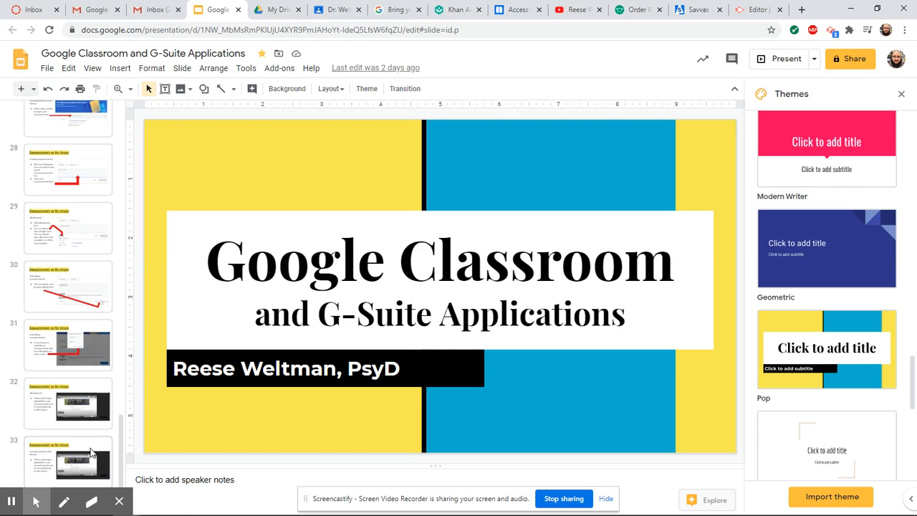
left_click(90, 459)
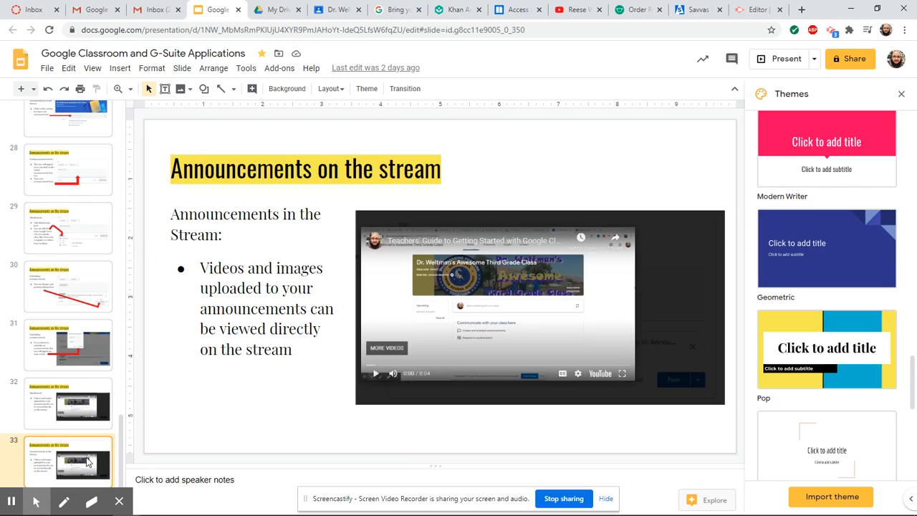
Step: Close the presentation's Themes pane and return to the class Stream in Google Classroom
left_click(297, 56)
left_click(502, 61)
left_click(901, 94)
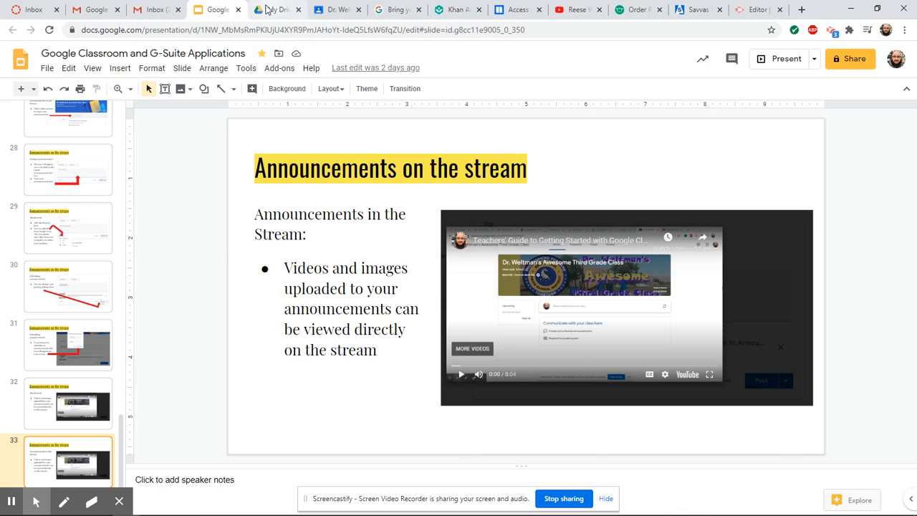
left_click(267, 9)
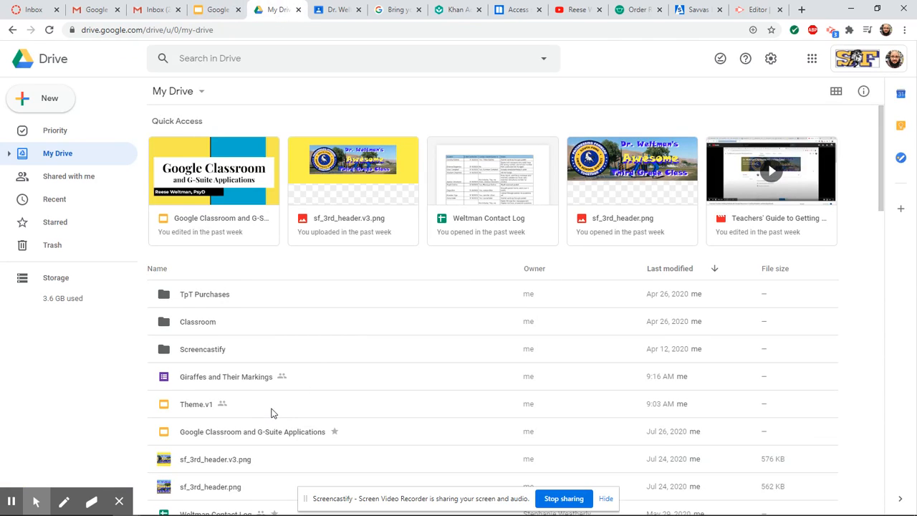
left_click(338, 9)
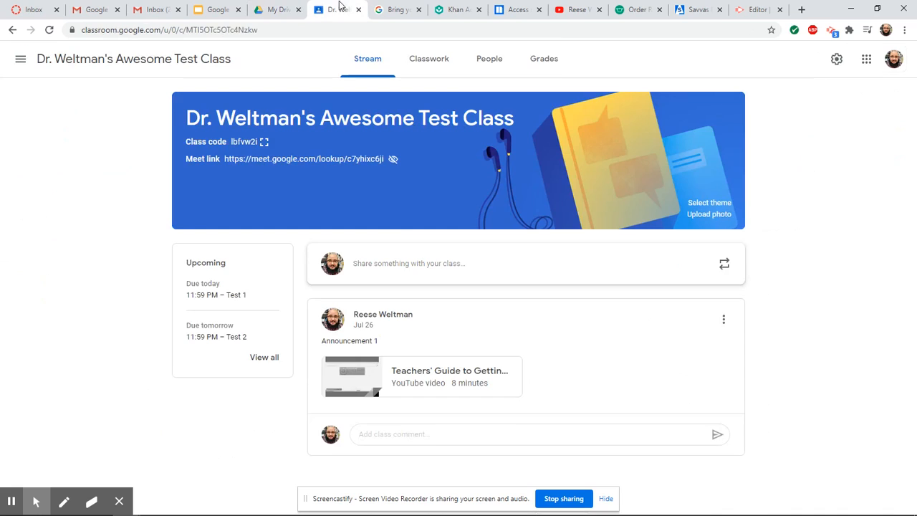